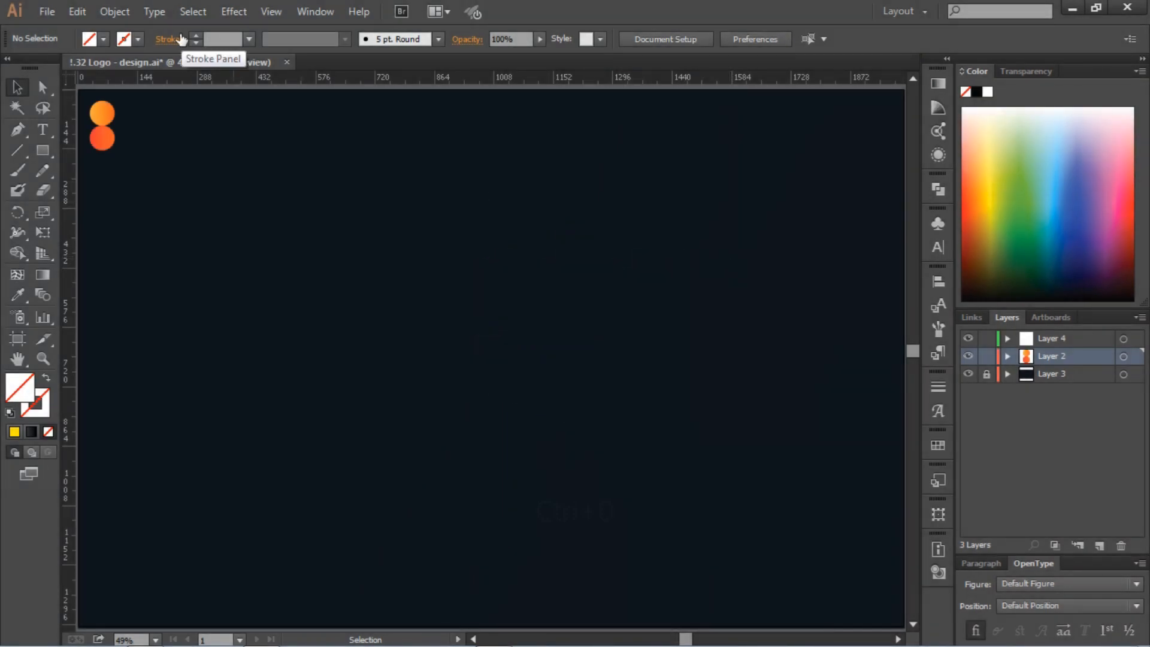
# - Set the stroke weight to 4 pt with no fill active
pyautogui.click(222, 38)
pyautogui.scroll(3, 222, 38)
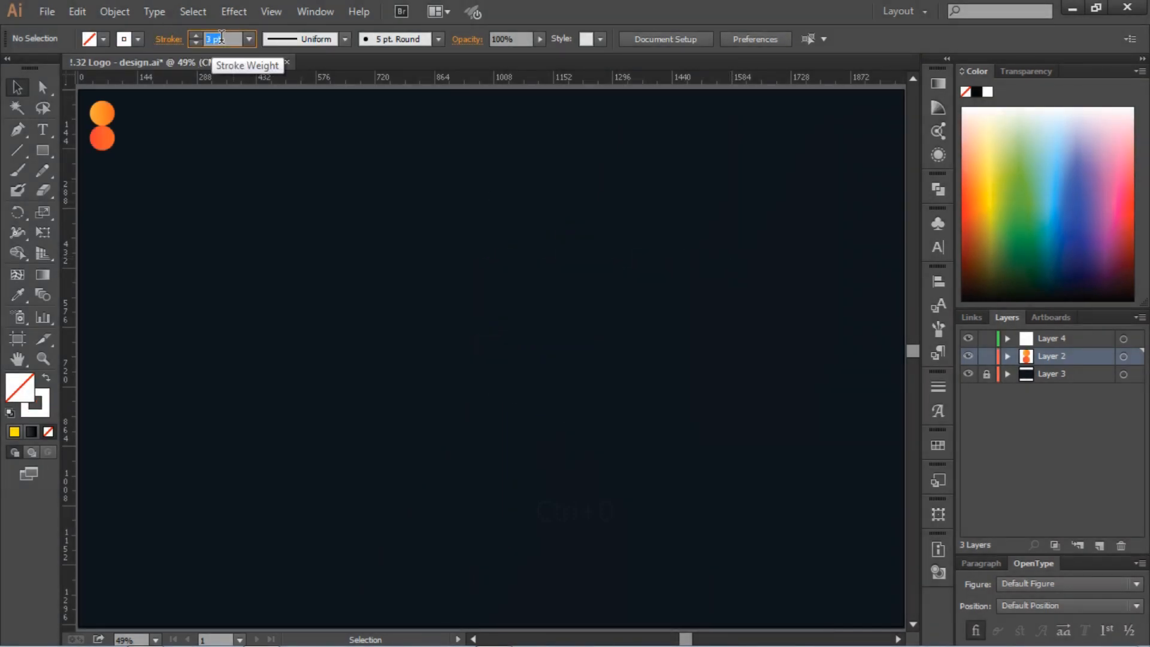
pyautogui.scroll(1, 221, 38)
# - Draw a vertical line about 314 px long and centre it horizontally and vertically on the artboard
pyautogui.click(12, 155)
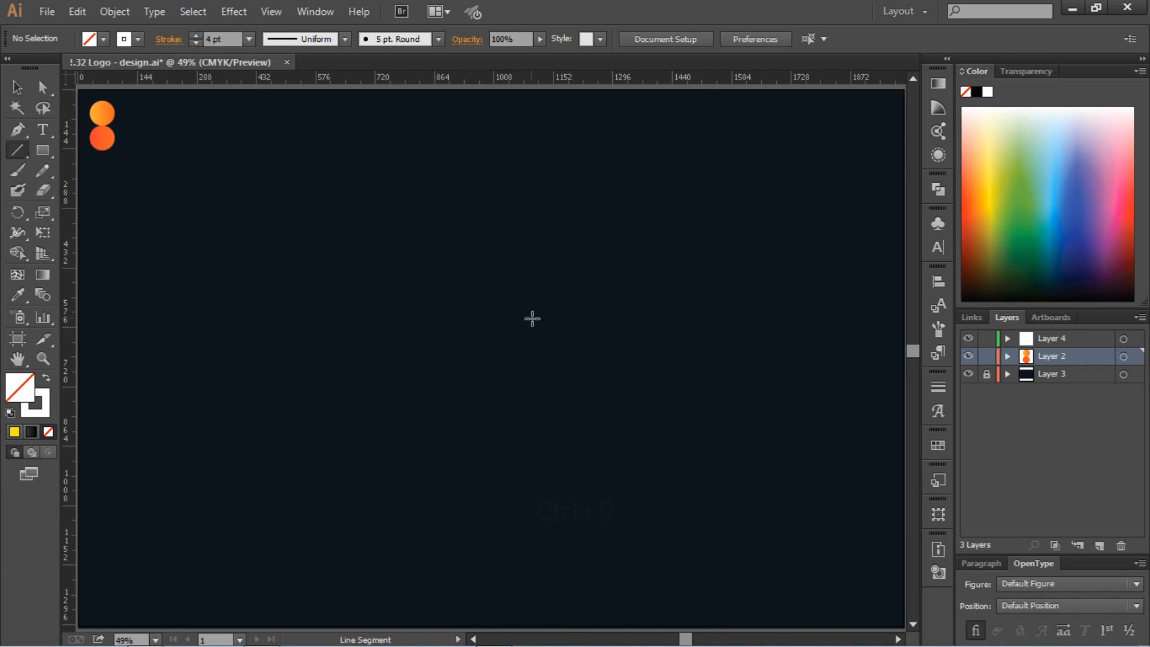
pyautogui.keyDown('shift'); pyautogui.click(506, 262); pyautogui.keyUp('shift')
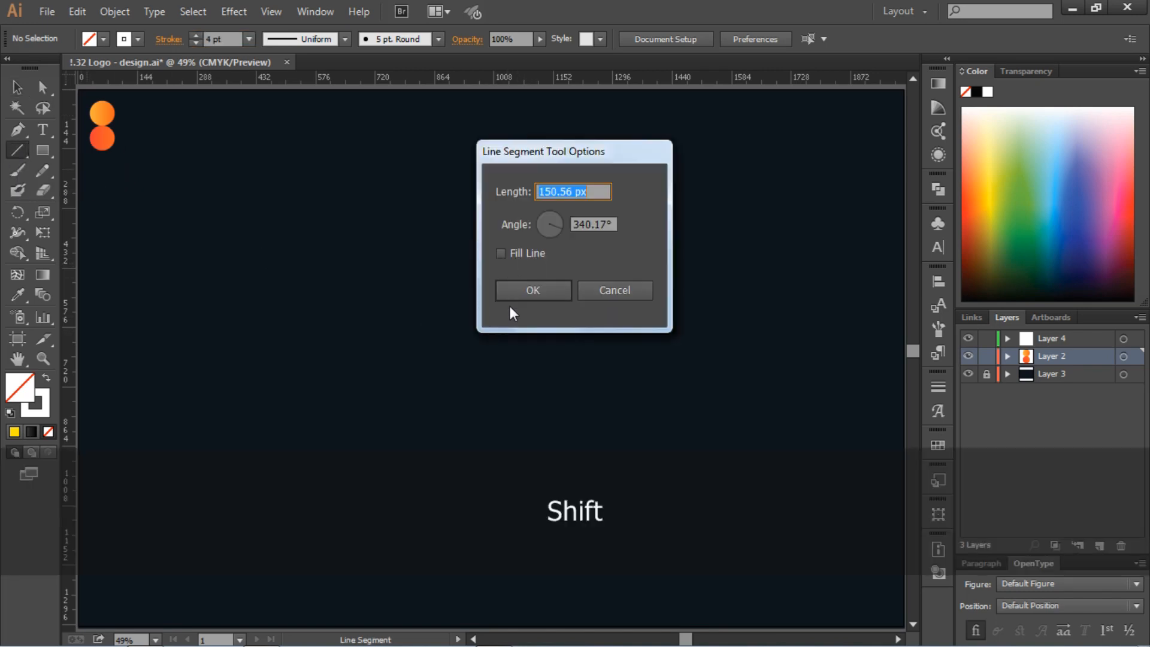
pyautogui.click(609, 291)
pyautogui.moveTo(497, 266); pyautogui.dragTo(496, 395)
pyautogui.click(716, 40)
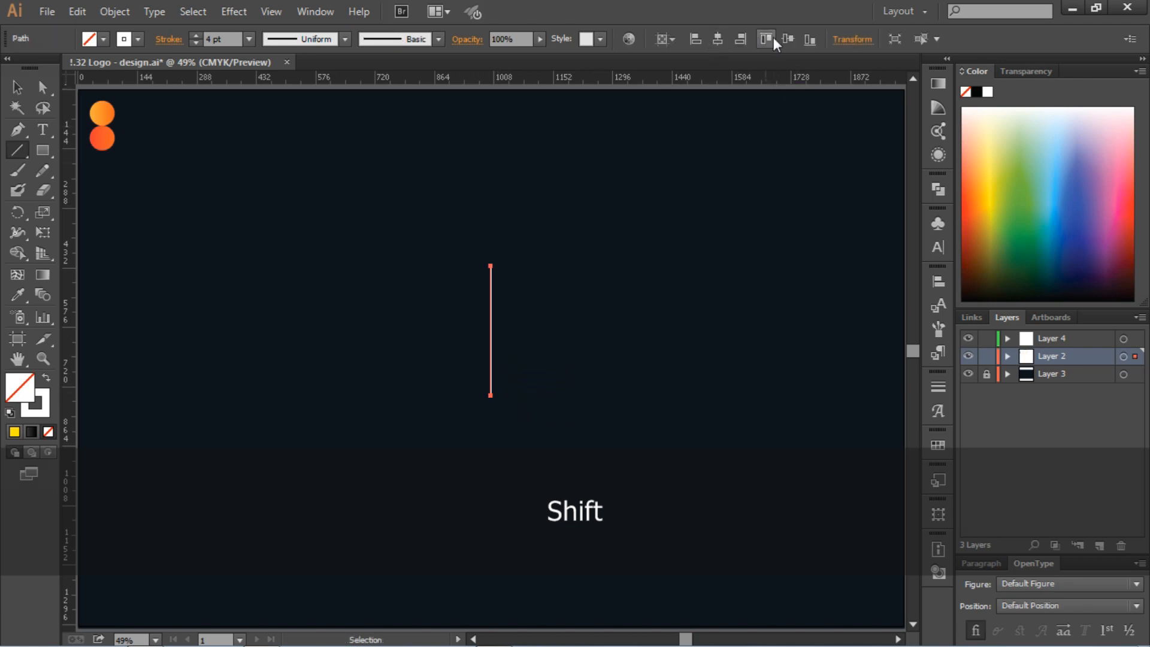
pyautogui.click(788, 39)
pyautogui.click(17, 88)
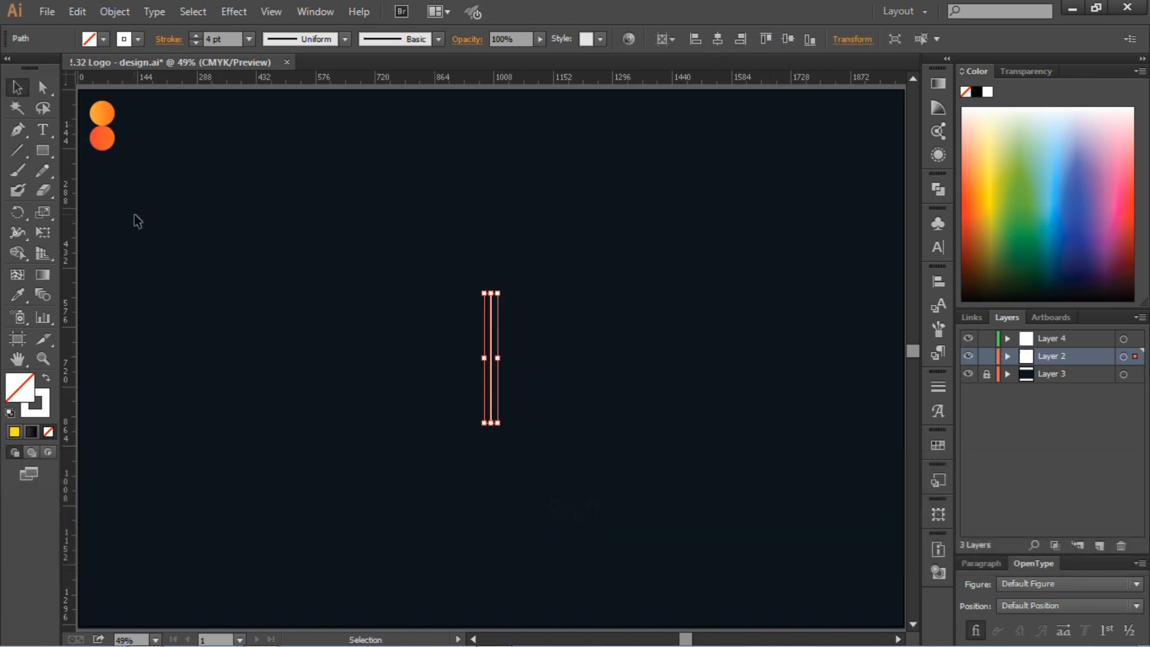
# - Create a 100 × 100 px square above and to the left of the vertical line
pyautogui.click(46, 147)
pyautogui.click(330, 263)
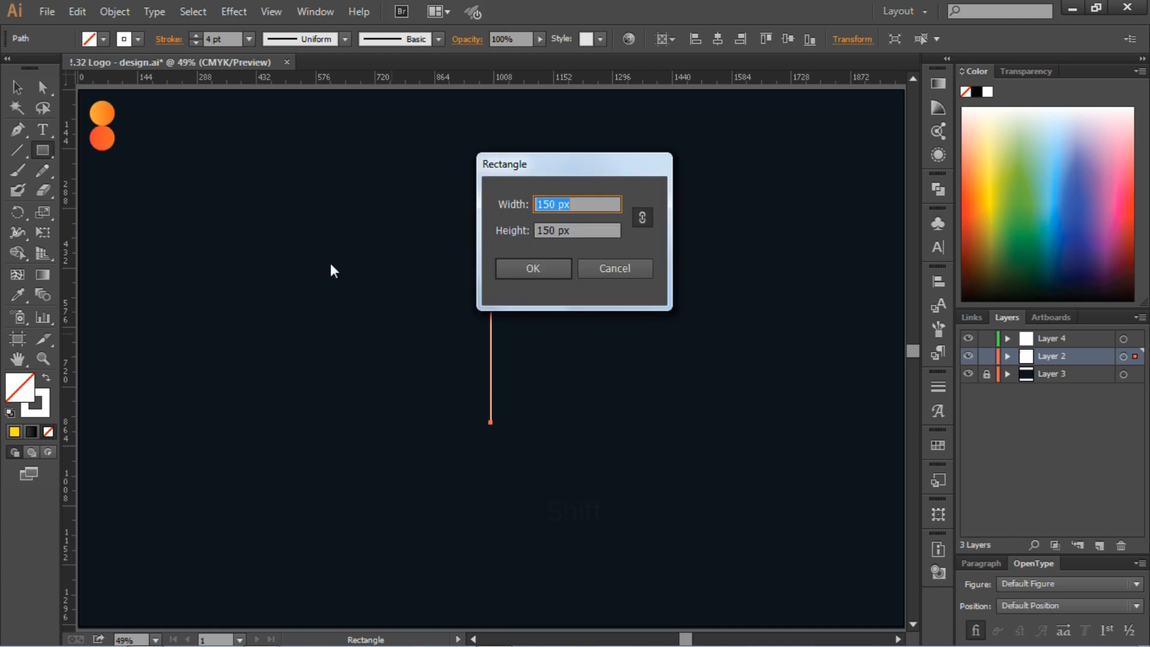
pyautogui.write('100')
pyautogui.press('Return')
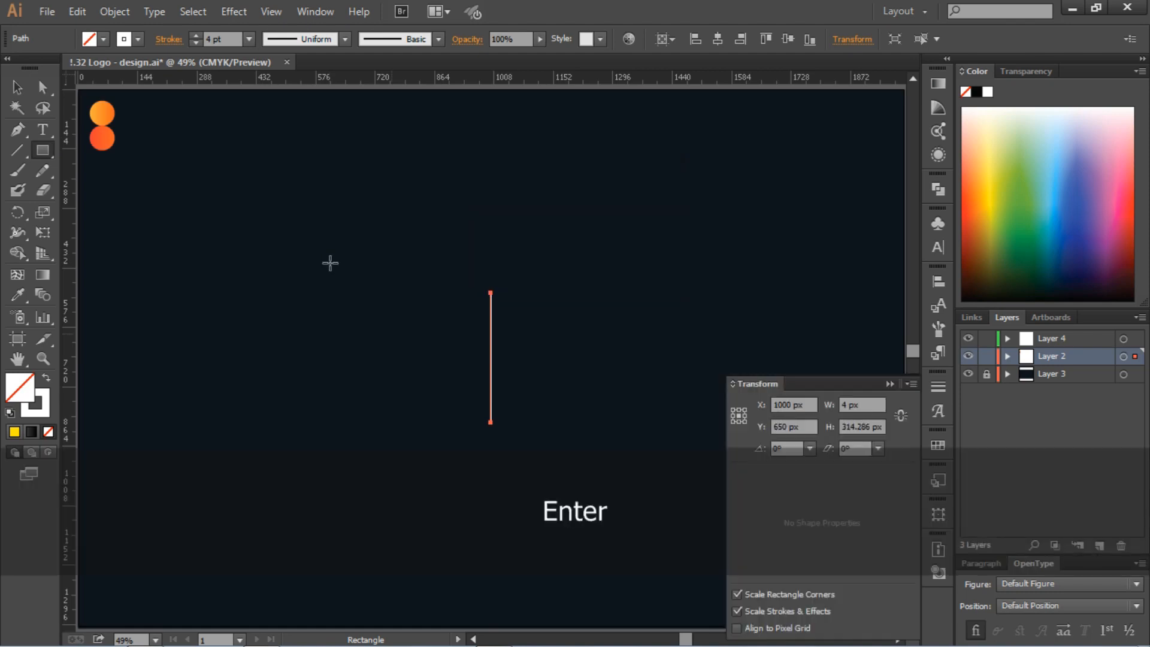
# - Move the square close to the left of the vertical line, level with the line's midpoint, and deselect it
pyautogui.click(17, 87)
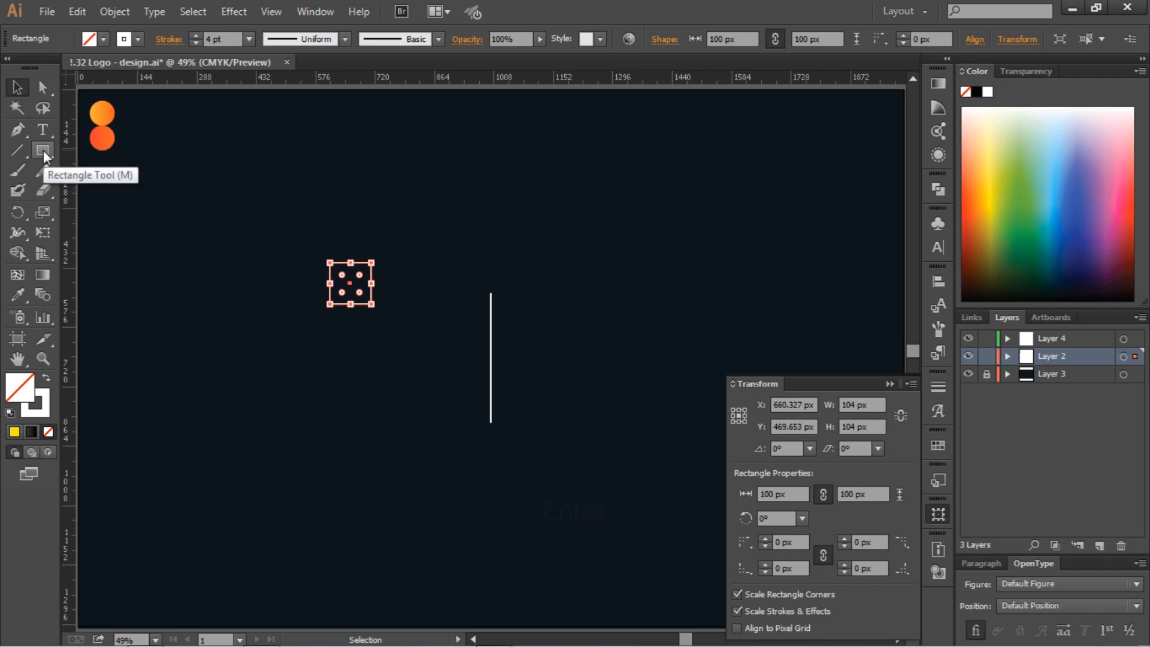
pyautogui.click(357, 276)
pyautogui.moveTo(357, 276); pyautogui.dragTo(436, 350)
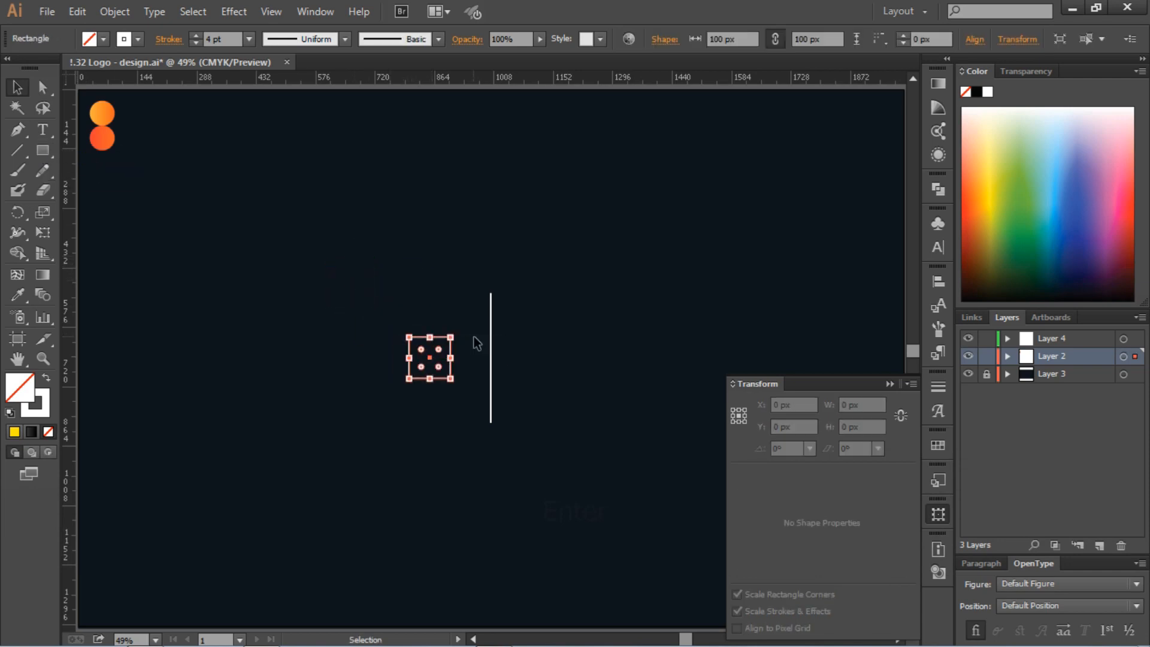
pyautogui.click(445, 316)
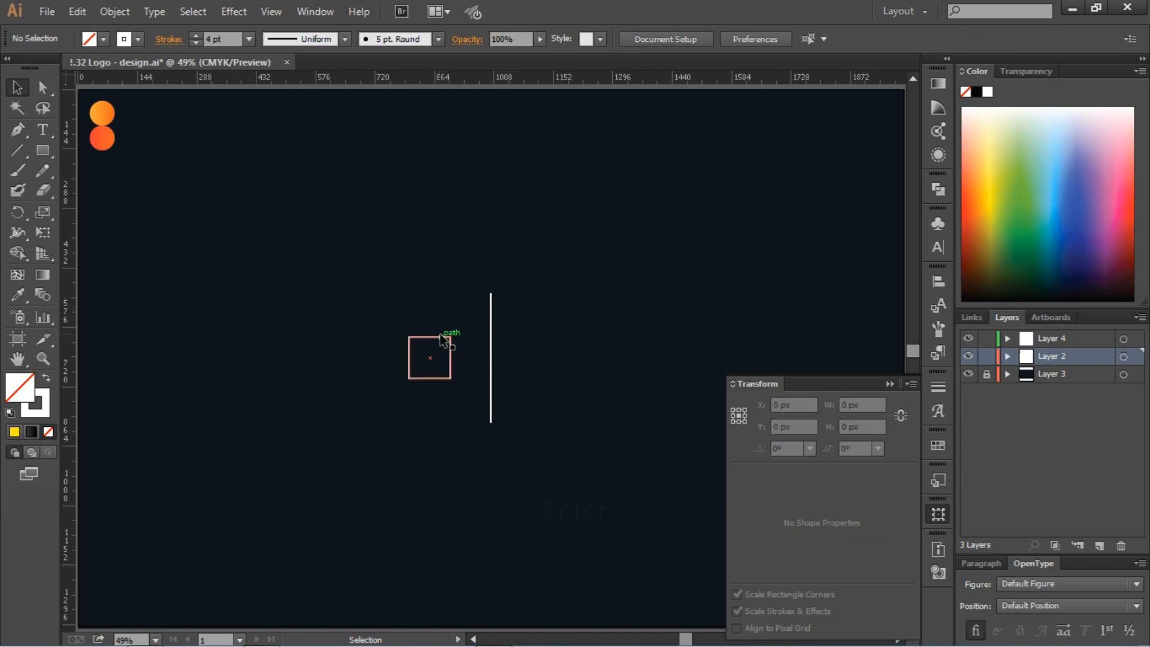
# - Draw a slanted line from the square's upper-left corner to a point near the vertical line's upper end
pyautogui.click(16, 153)
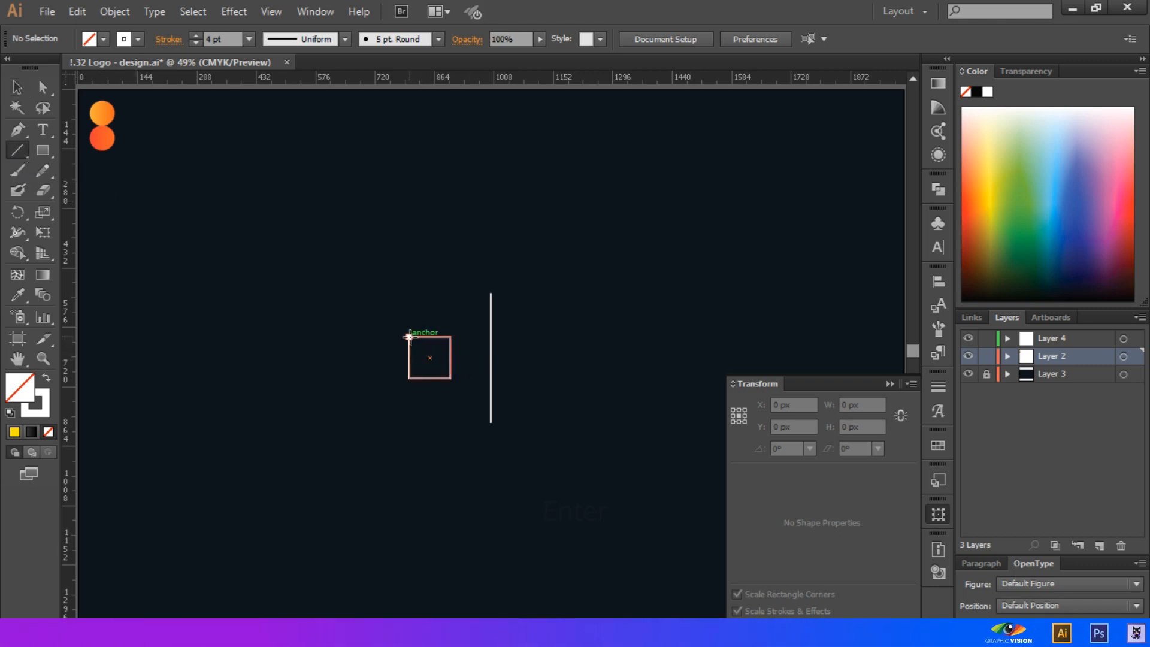
pyautogui.moveTo(409, 336); pyautogui.dragTo(490, 305)
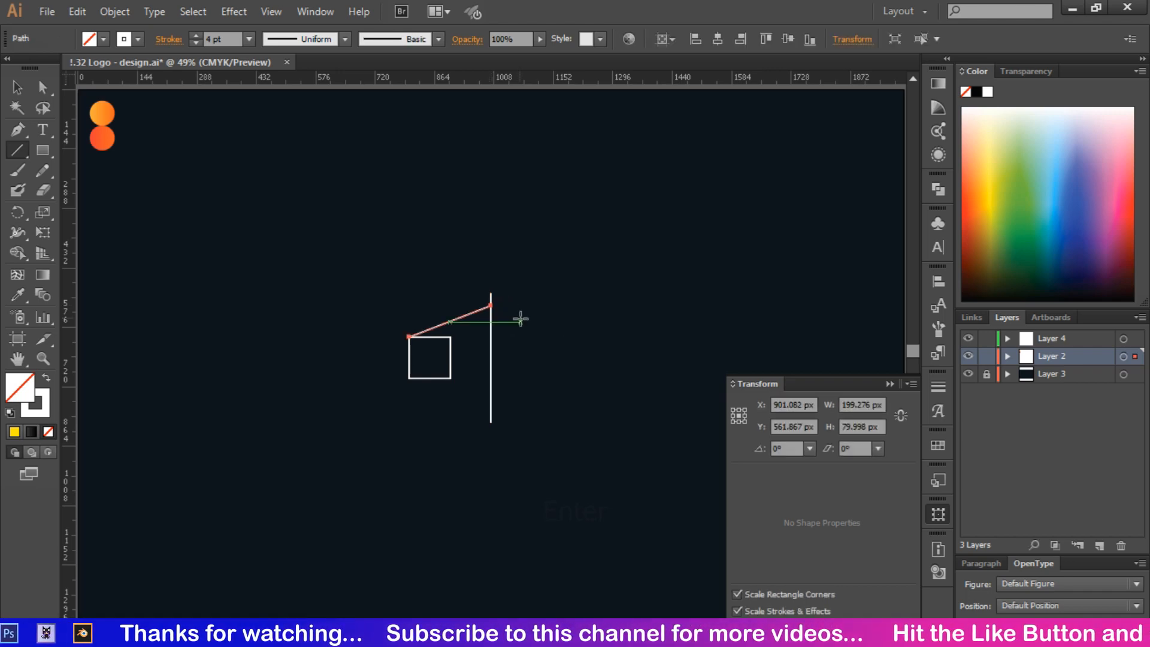
pyautogui.hotkey('ctrl', '=')
pyautogui.hotkey('ctrl', '=')
pyautogui.hotkey('ctrl', '=')
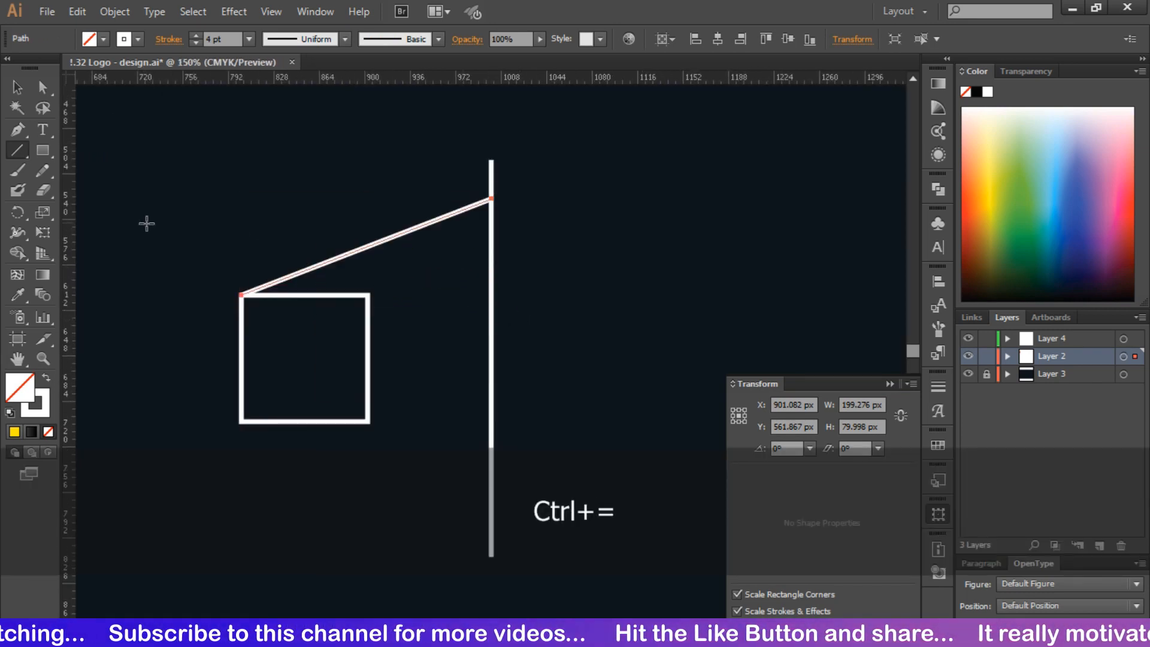
pyautogui.moveTo(241, 294); pyautogui.dragTo(220, 310)
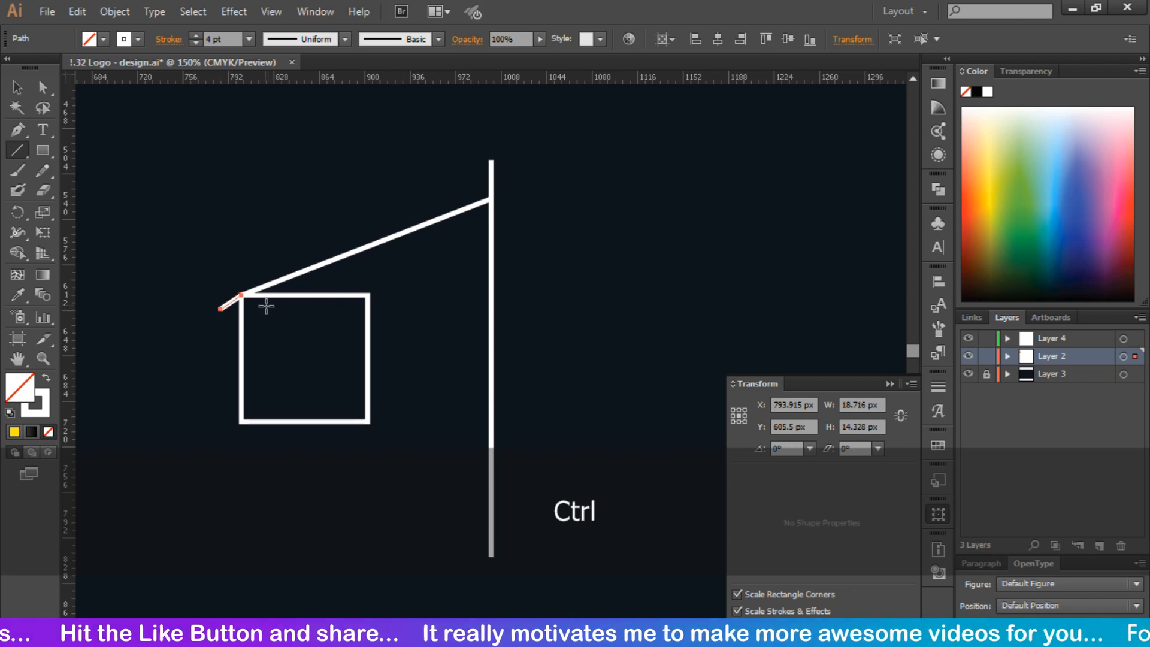
pyautogui.hotkey('ctrl', 'z')
pyautogui.keyDown('ctrl'); pyautogui.click(255, 289); pyautogui.keyUp('ctrl')
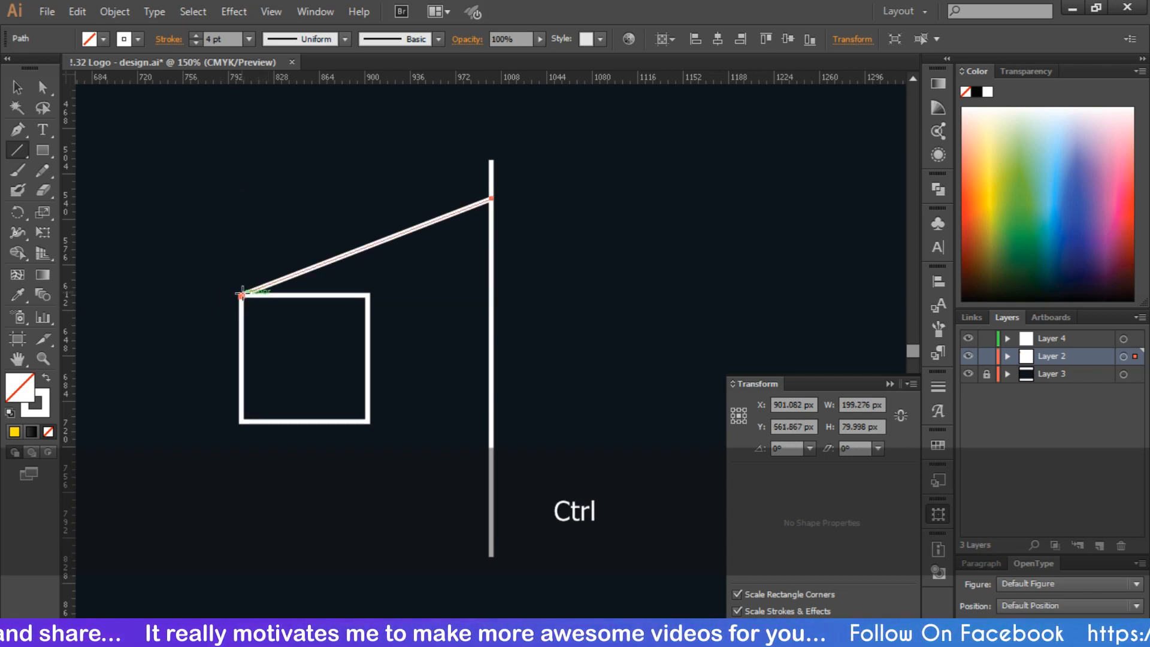
pyautogui.moveTo(242, 295); pyautogui.dragTo(210, 372)
pyautogui.hotkey('ctrl', 'z')
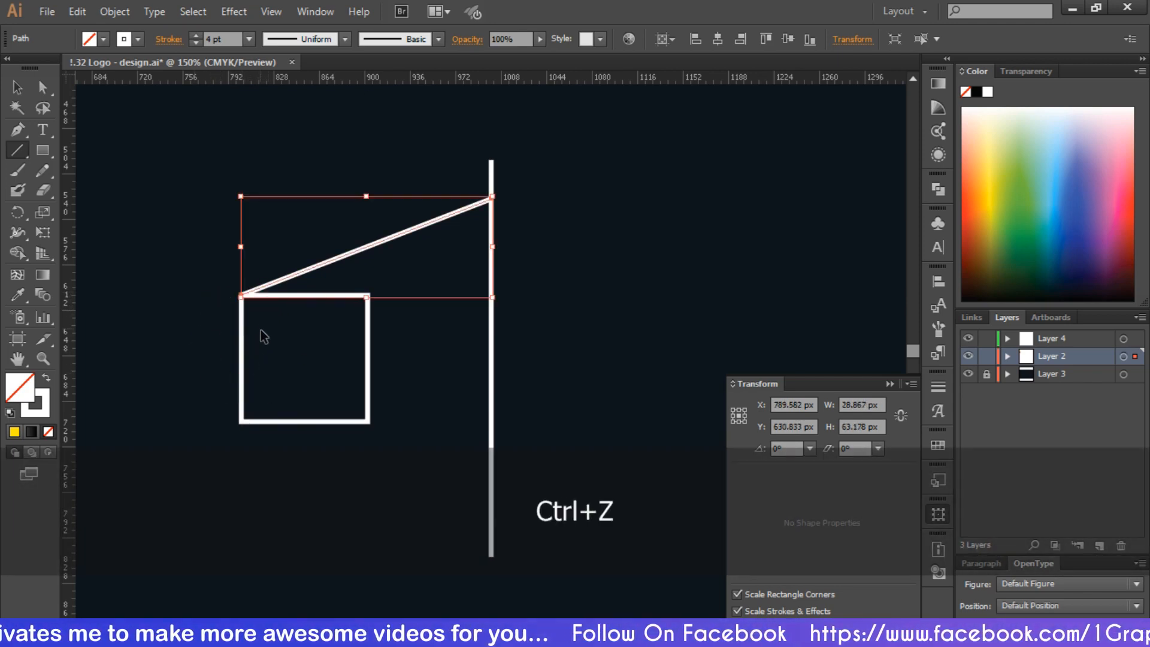
# - Extend the slanted line past the square's corner to about X 776, Y 610 px and past the vertical line to X 1017, Y 517 px
pyautogui.click(43, 88)
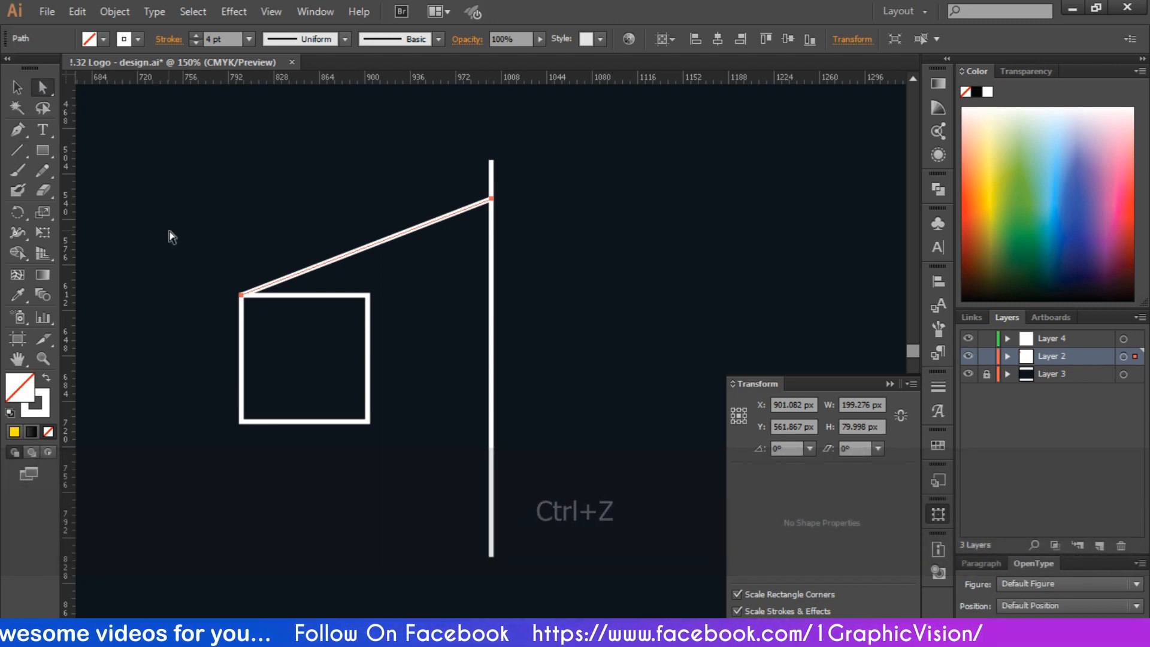
pyautogui.click(242, 296)
pyautogui.moveTo(242, 296); pyautogui.dragTo(207, 309)
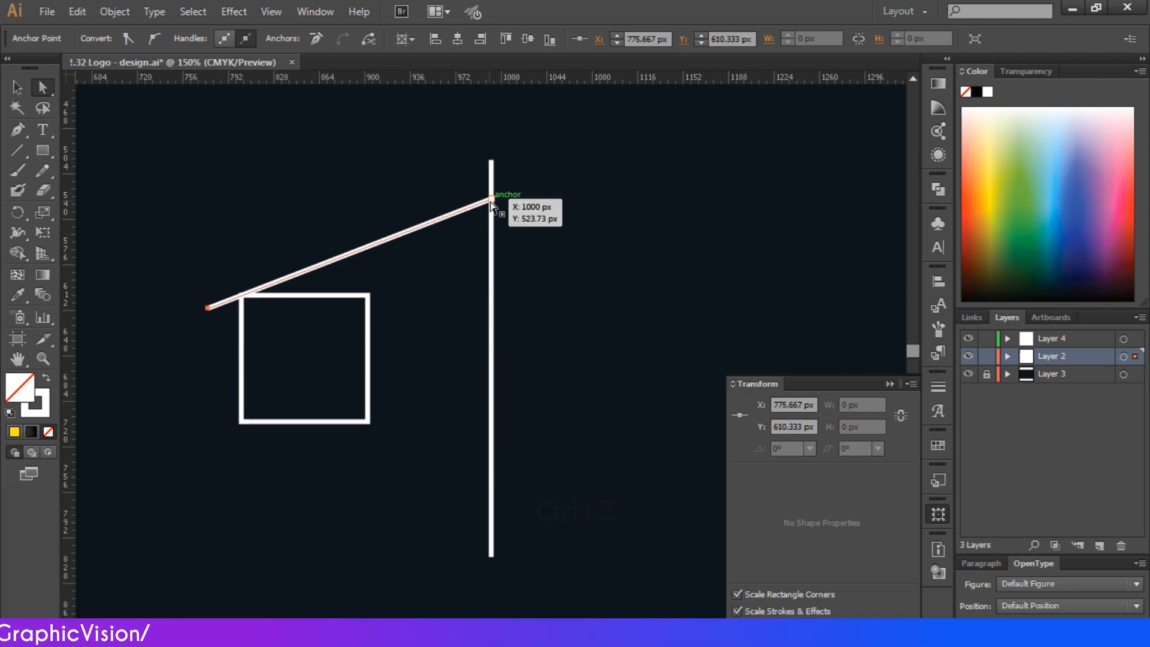
pyautogui.moveTo(492, 200); pyautogui.dragTo(513, 191)
pyautogui.click(520, 207)
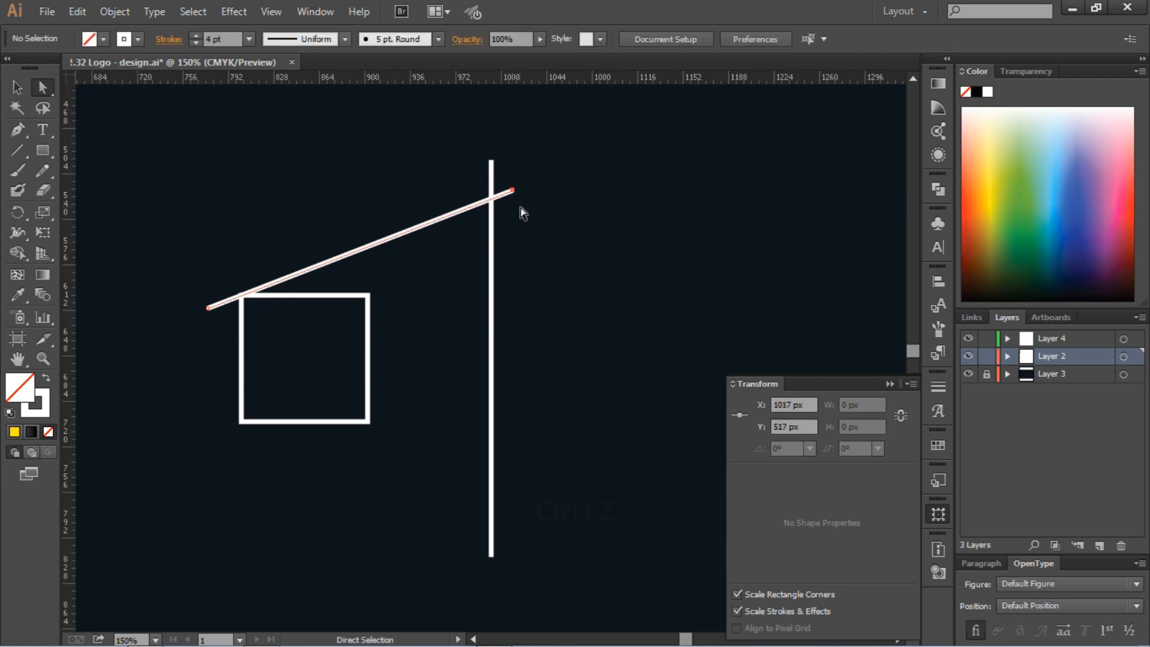
pyautogui.click(316, 267)
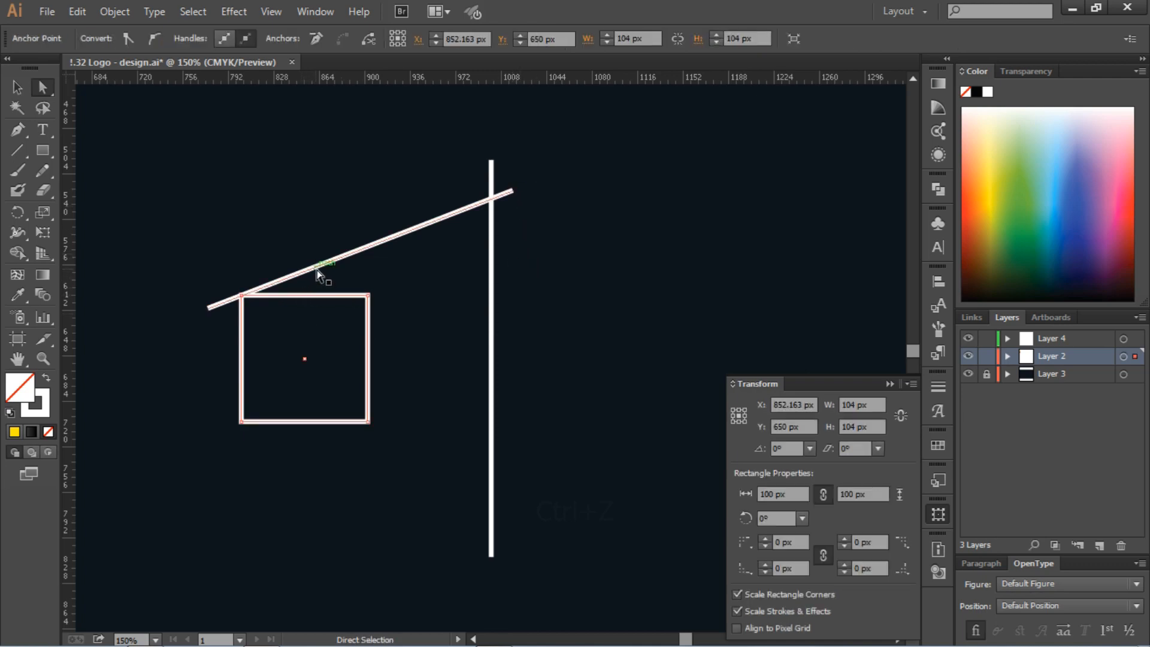
pyautogui.moveTo(331, 267); pyautogui.dragTo(335, 390)
pyautogui.rightClick(334, 390)
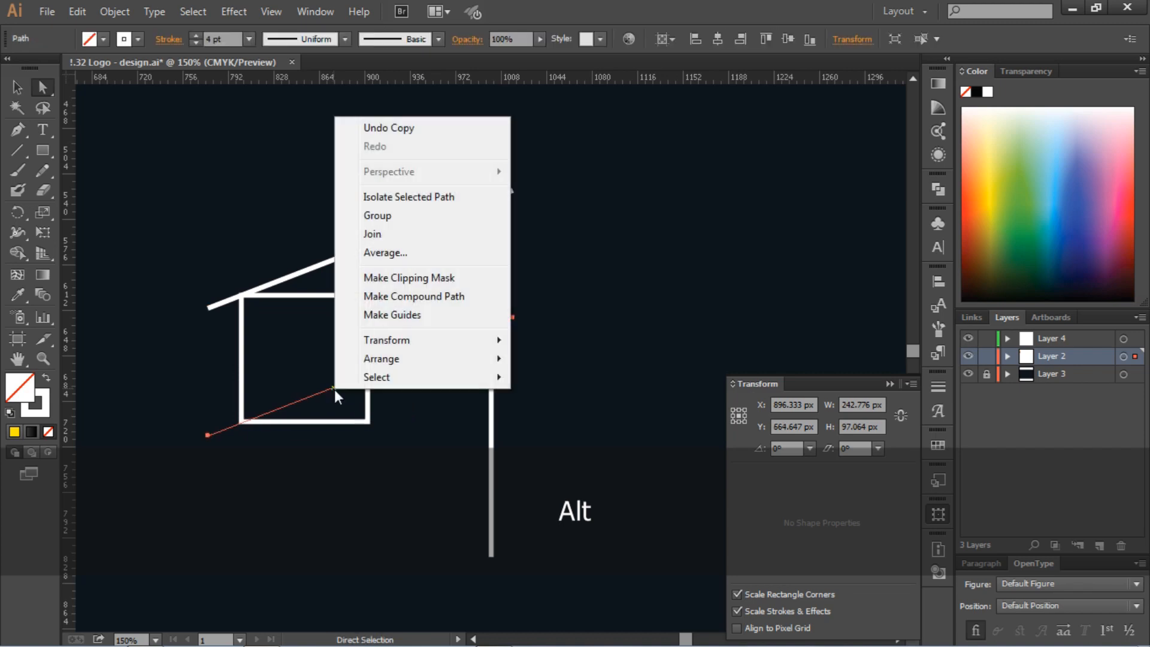
pyautogui.hotkey('ctrl', 'z')
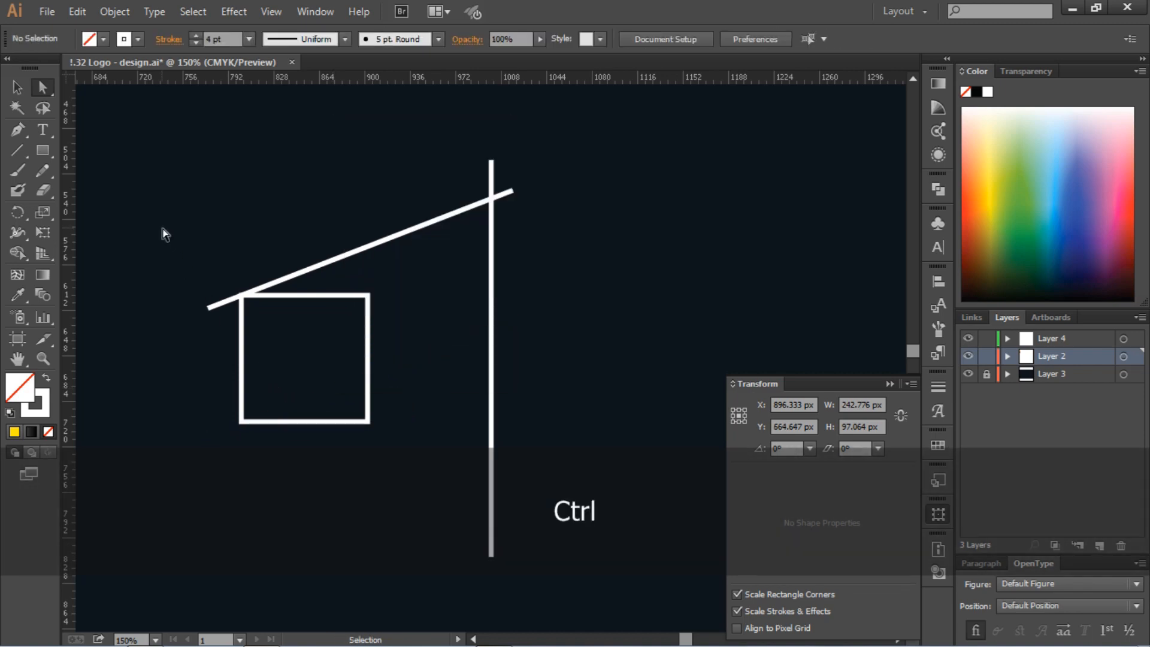
pyautogui.press('a')
# - Duplicate the slanted line by copying and pasting it, and reflect the copy across the vertical axis
pyautogui.click(18, 88)
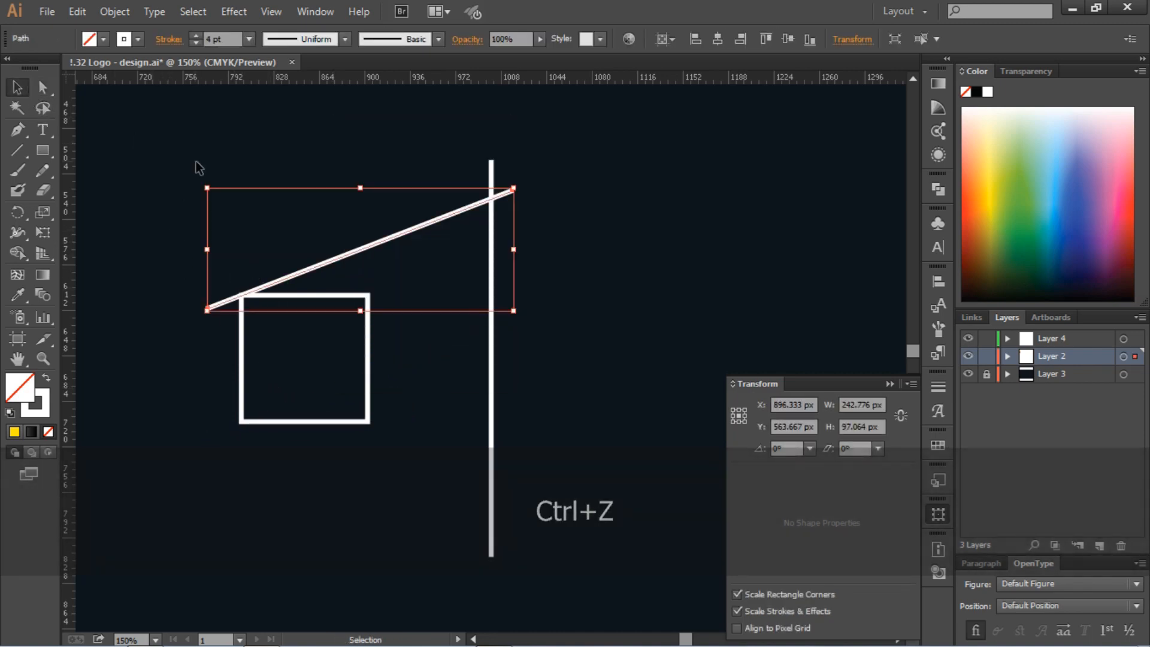
pyautogui.click(196, 162)
pyautogui.click(336, 260)
pyautogui.hotkey('ctrl', 'v')
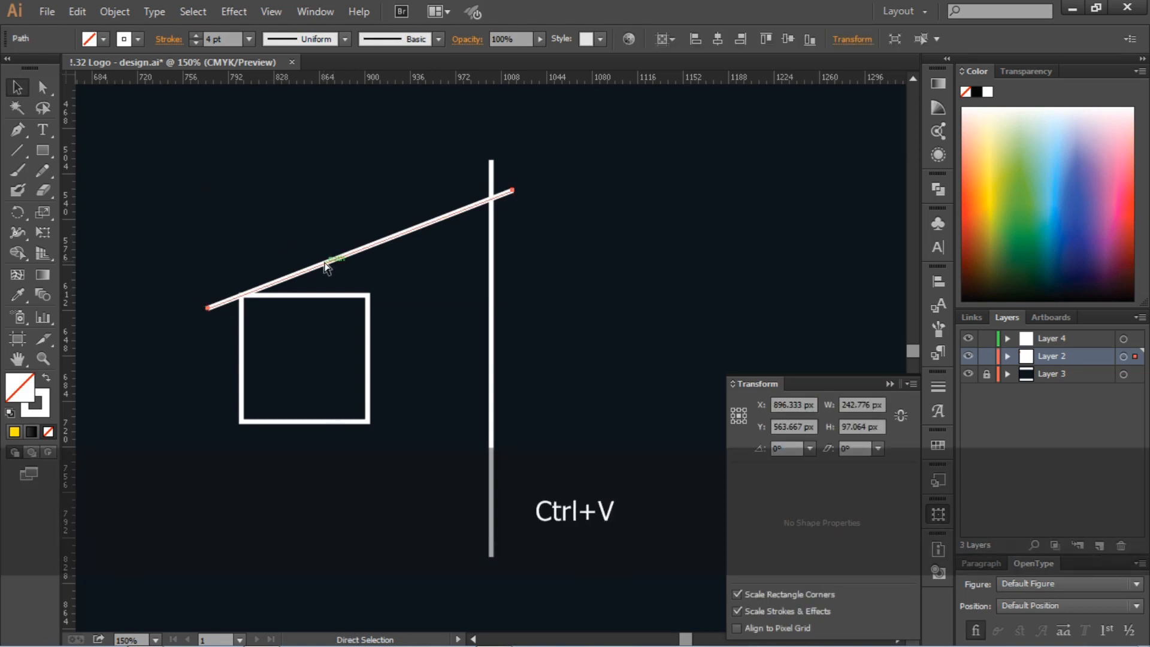
pyautogui.rightClick(491, 367)
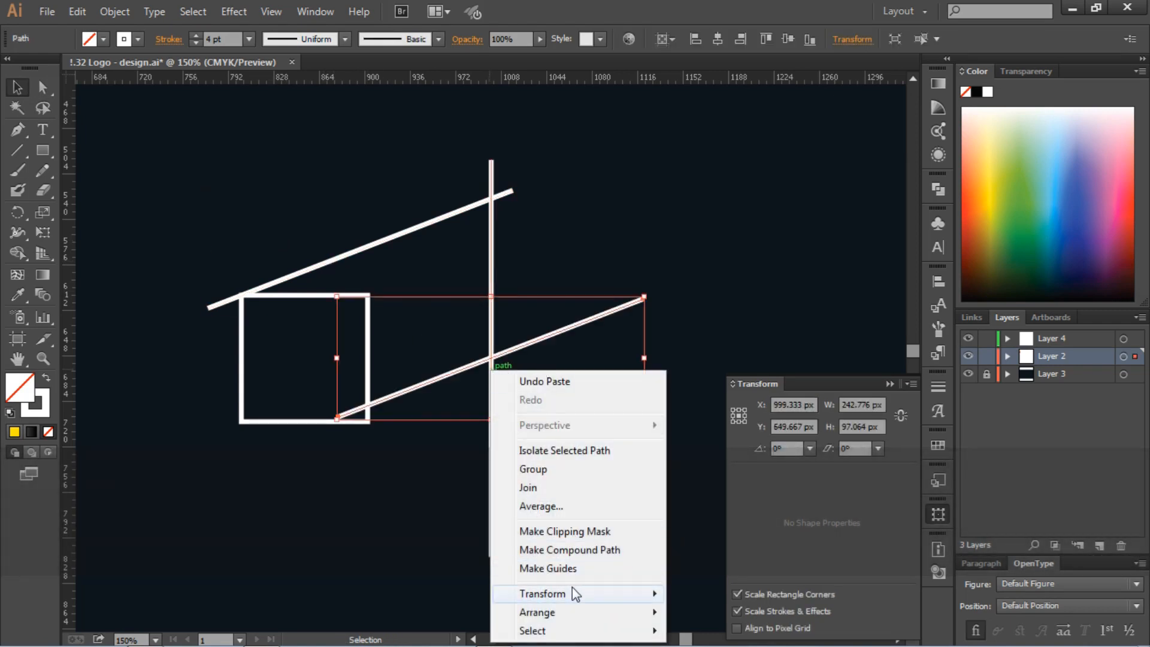
pyautogui.moveTo(573, 591)
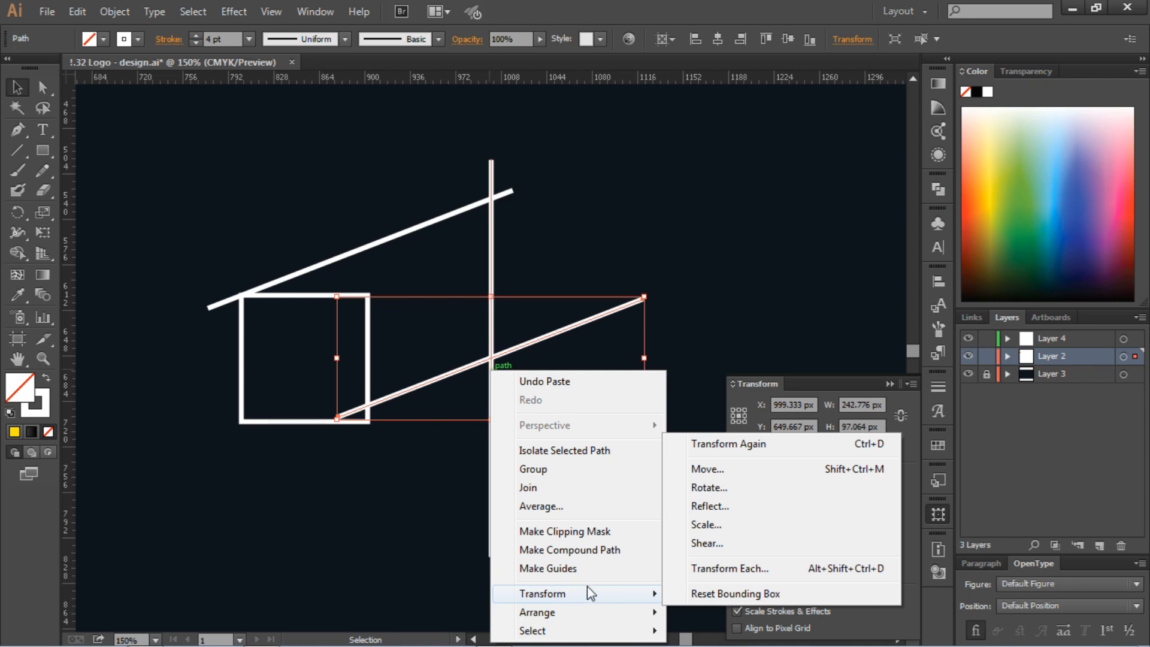
pyautogui.click(722, 509)
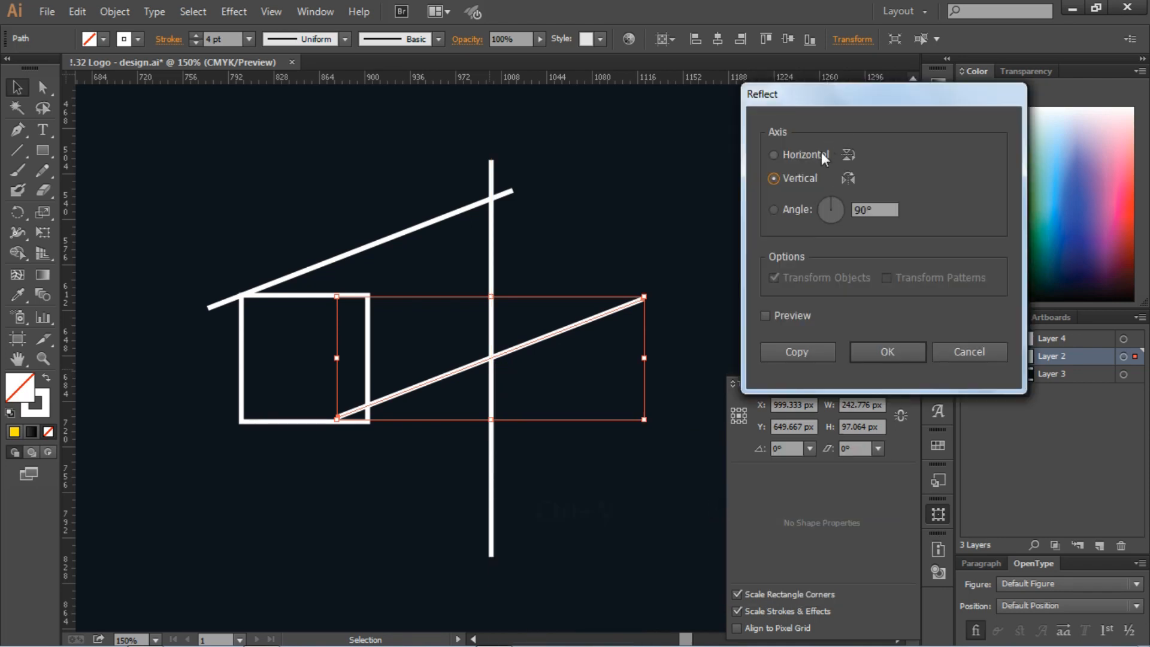
pyautogui.click(886, 353)
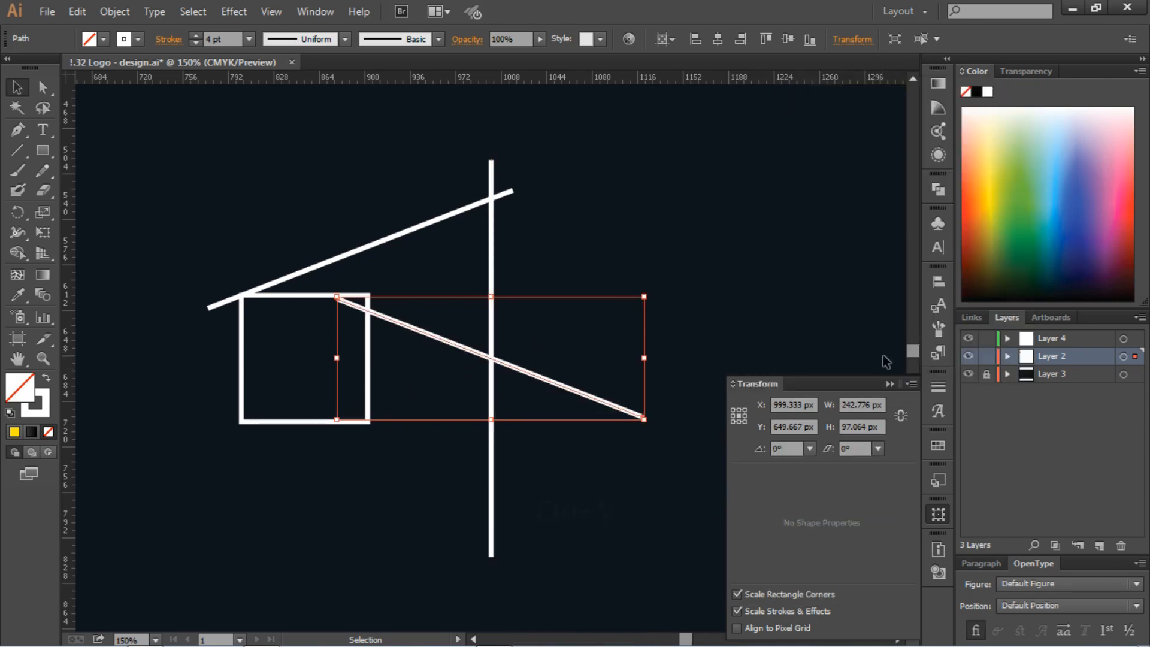
# - Move the reflected line so it passes through the square's lower-left corner, directly beneath the upper slanted line
pyautogui.click(713, 311)
pyautogui.moveTo(570, 386); pyautogui.dragTo(430, 504)
pyautogui.press('Up')
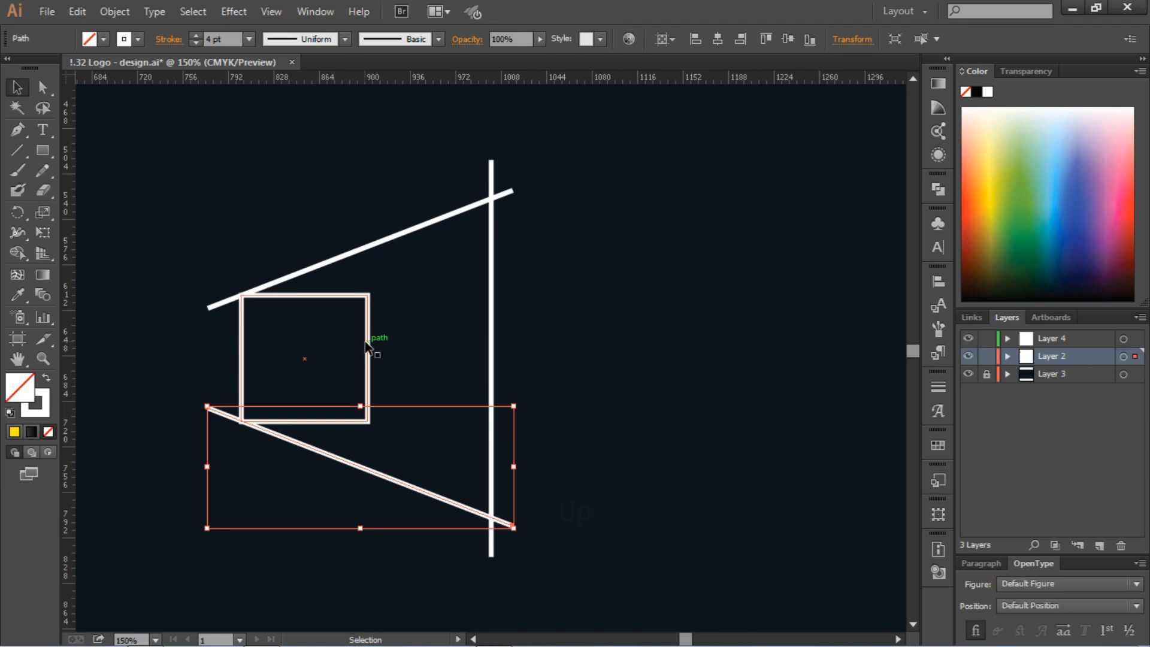
# - Draw a vertical line along the square's left edge, extending beyond both slanted lines, and delete the square
pyautogui.click(24, 149)
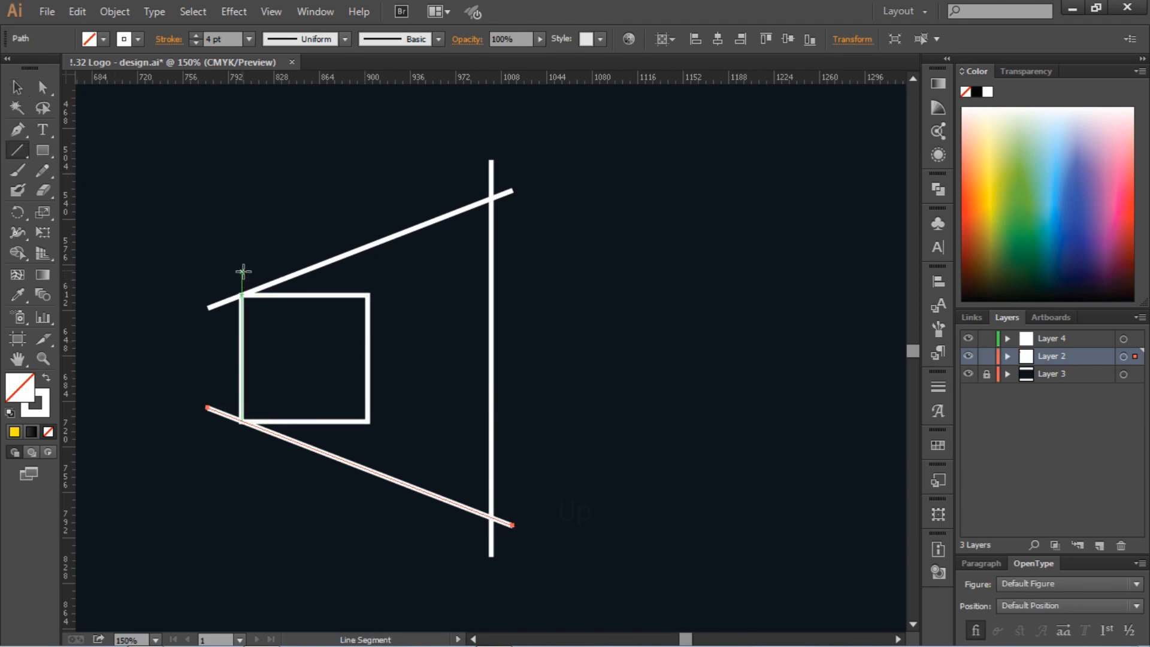
pyautogui.moveTo(242, 271); pyautogui.dragTo(241, 446)
pyautogui.click(16, 94)
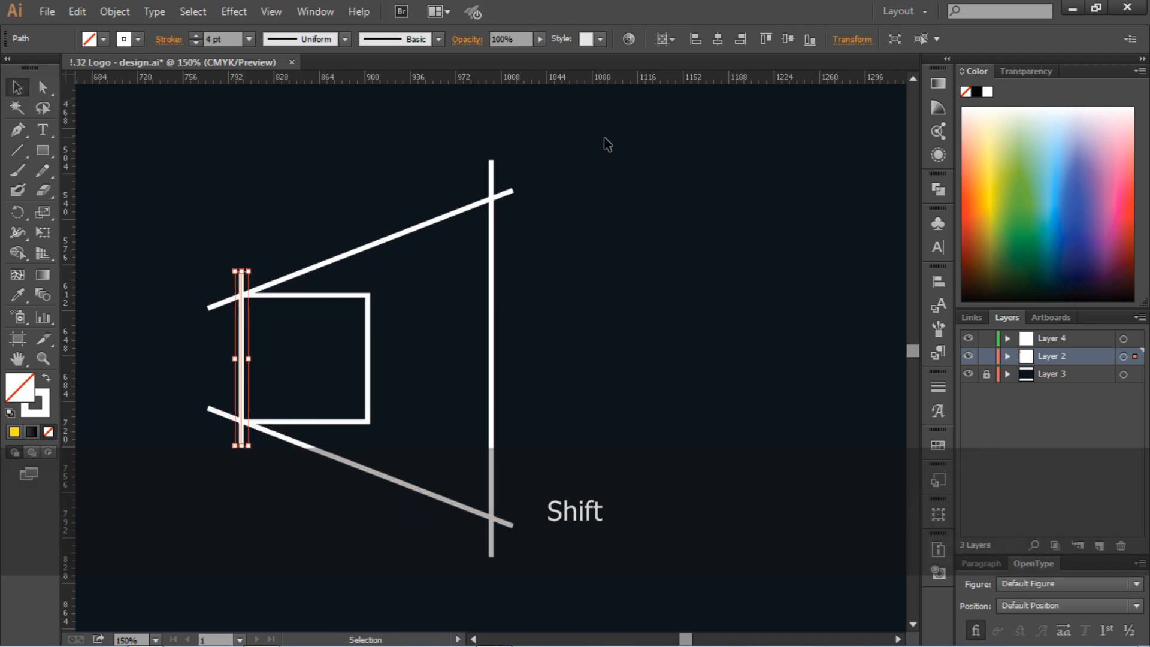
pyautogui.click(730, 155)
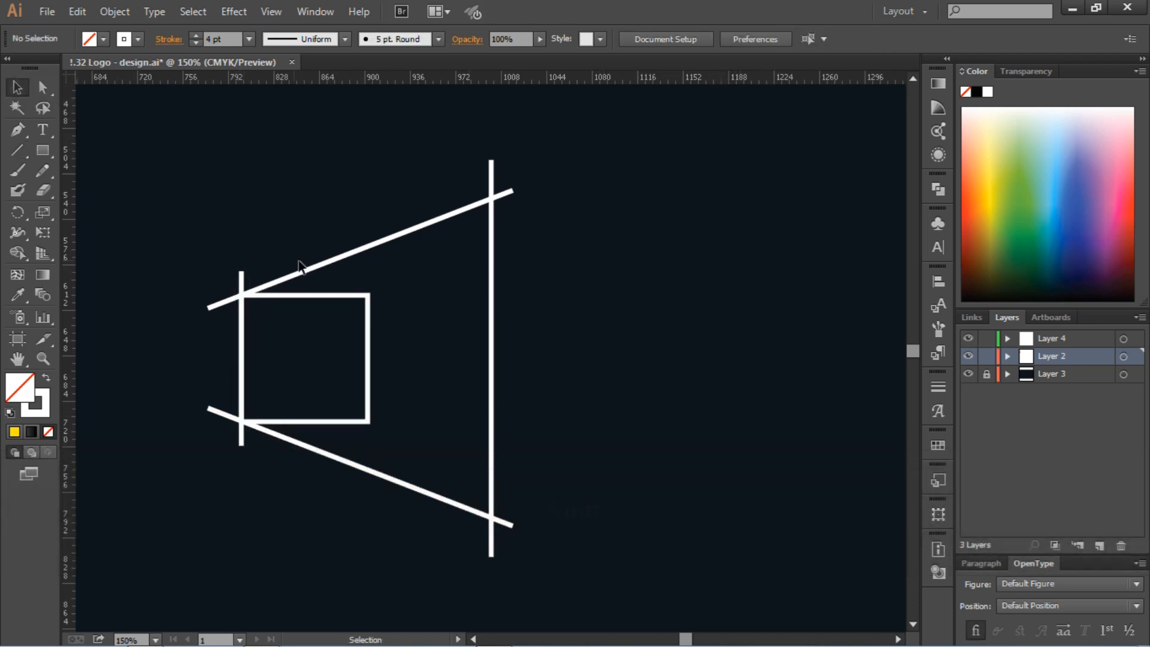
pyautogui.click(294, 297)
pyautogui.press('Delete')
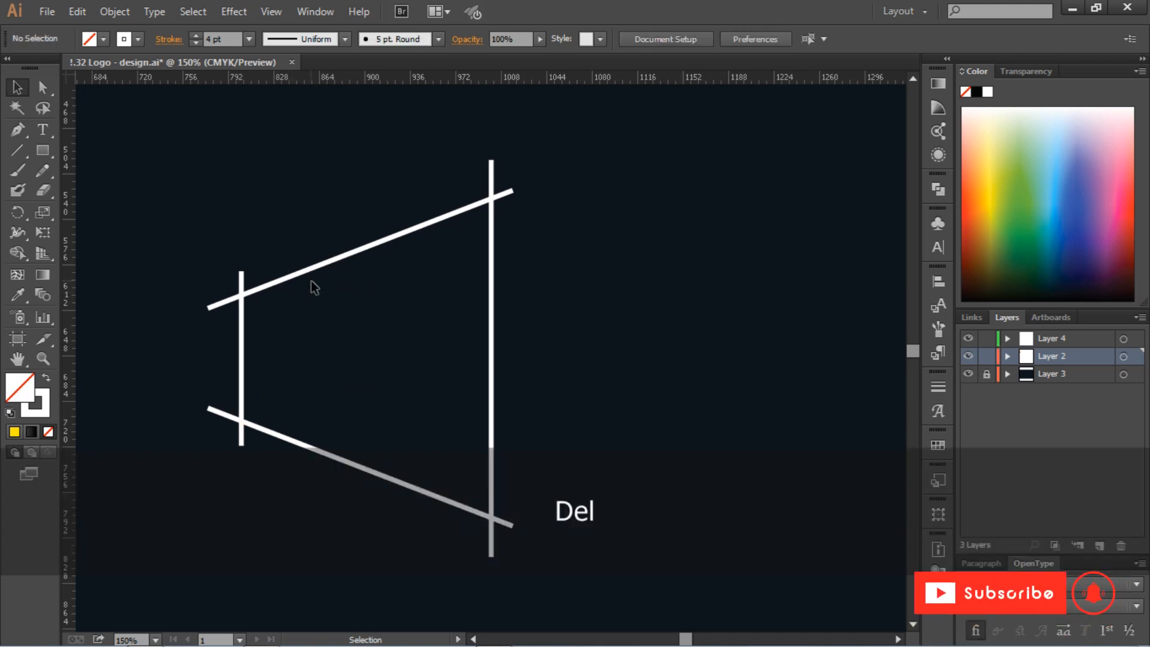
# - Group the two slanted lines with the short vertical line that crosses them
pyautogui.moveTo(199, 208); pyautogui.dragTo(297, 492)
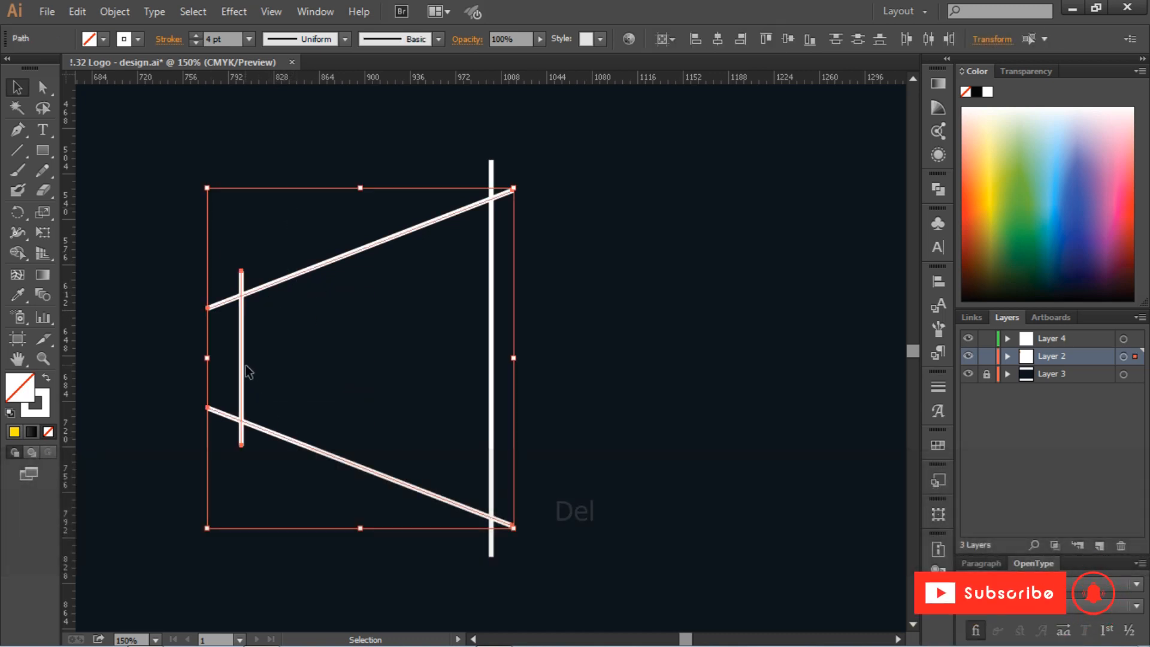
pyautogui.rightClick(242, 360)
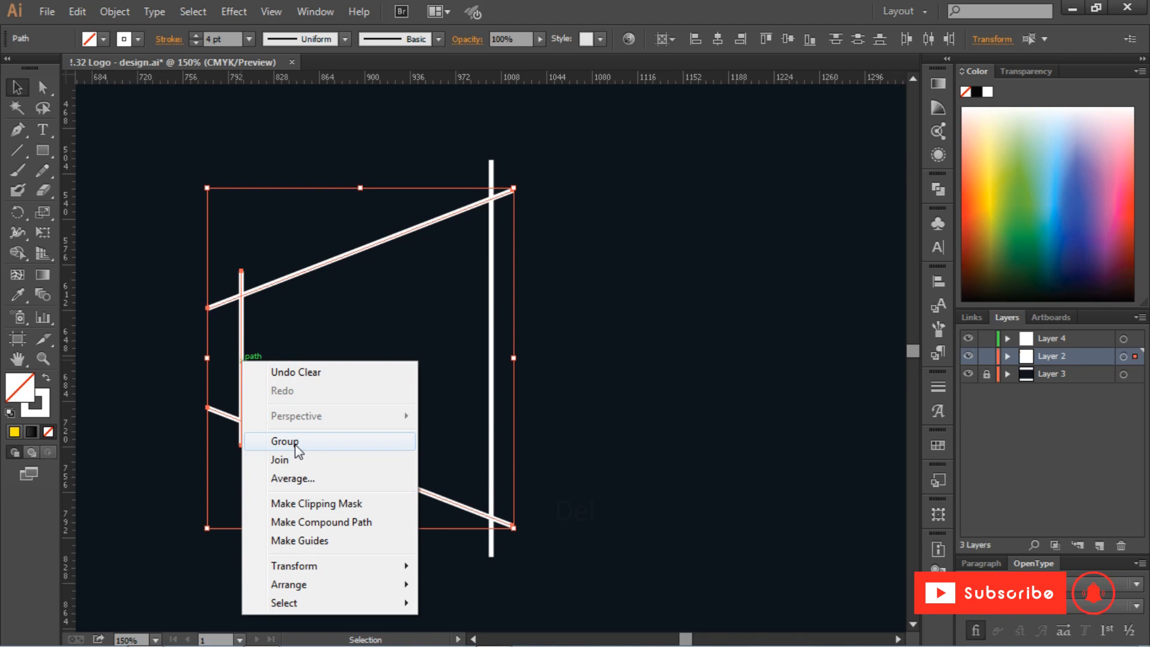
pyautogui.click(297, 443)
pyautogui.rightClick(250, 386)
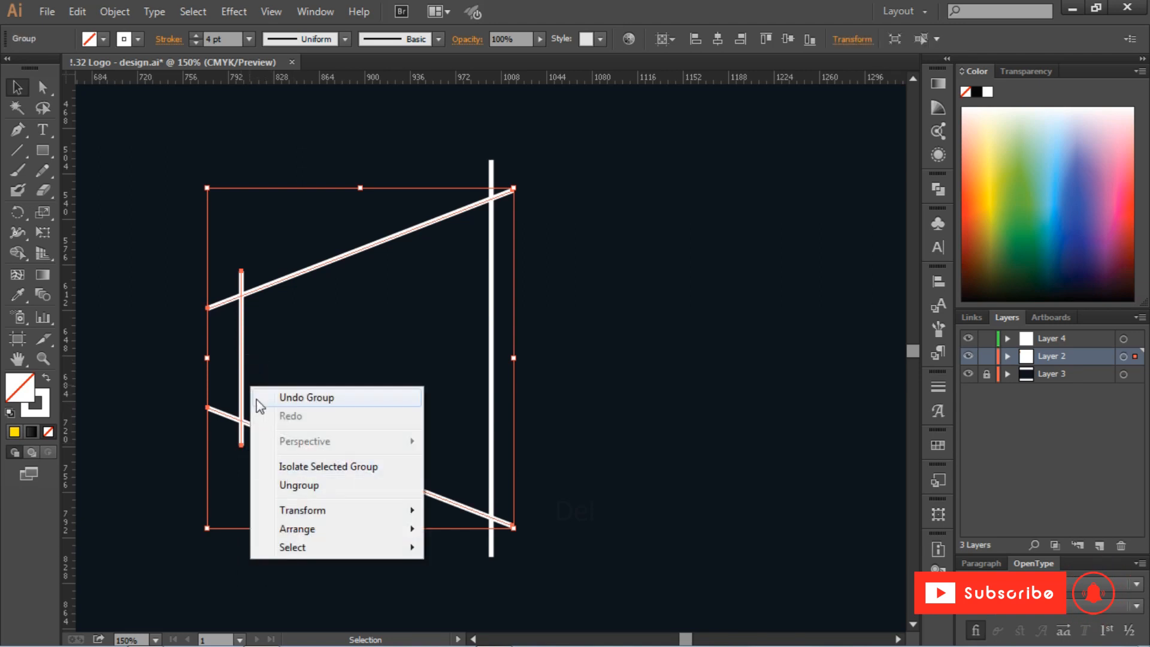
pyautogui.click(249, 365)
# - Duplicate the line group by copying and pasting it, and reflect the copy across the vertical axis
pyautogui.hotkey('ctrl', 'c')
pyautogui.hotkey('ctrl', 'v')
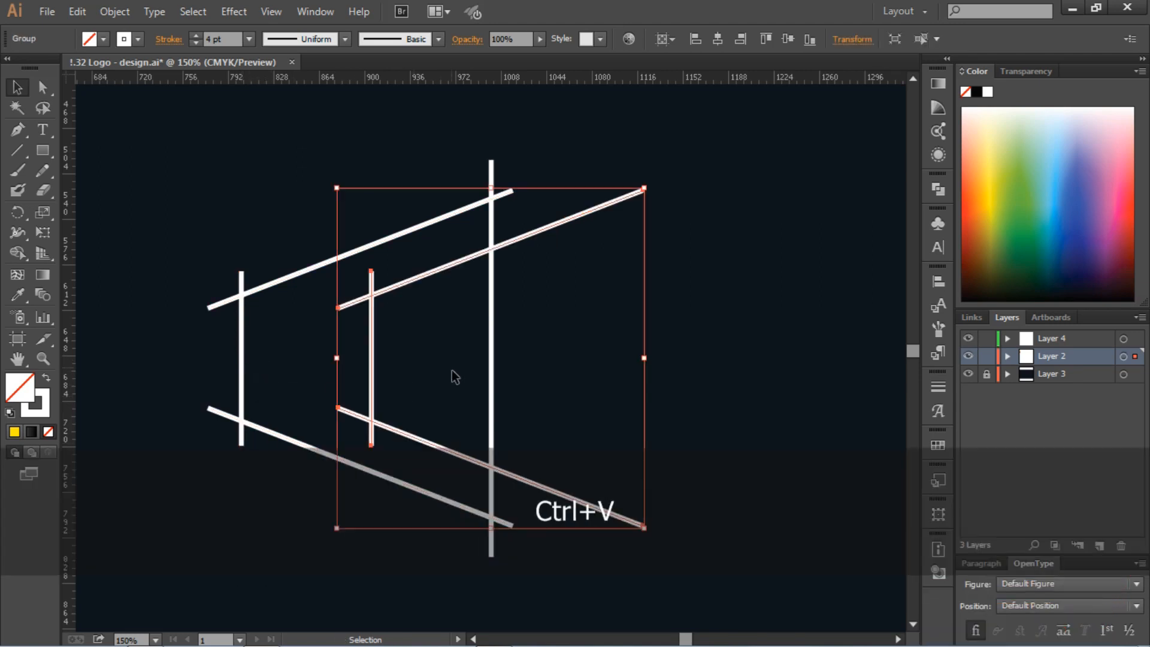
pyautogui.rightClick(412, 349)
pyautogui.moveTo(465, 473)
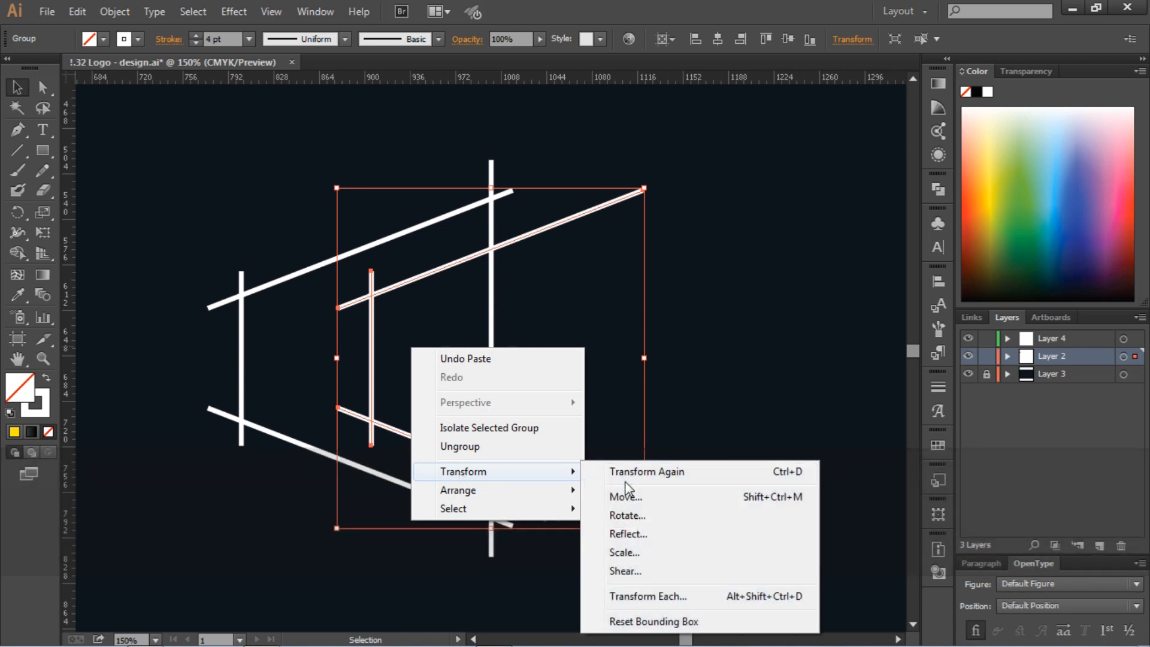
pyautogui.click(646, 542)
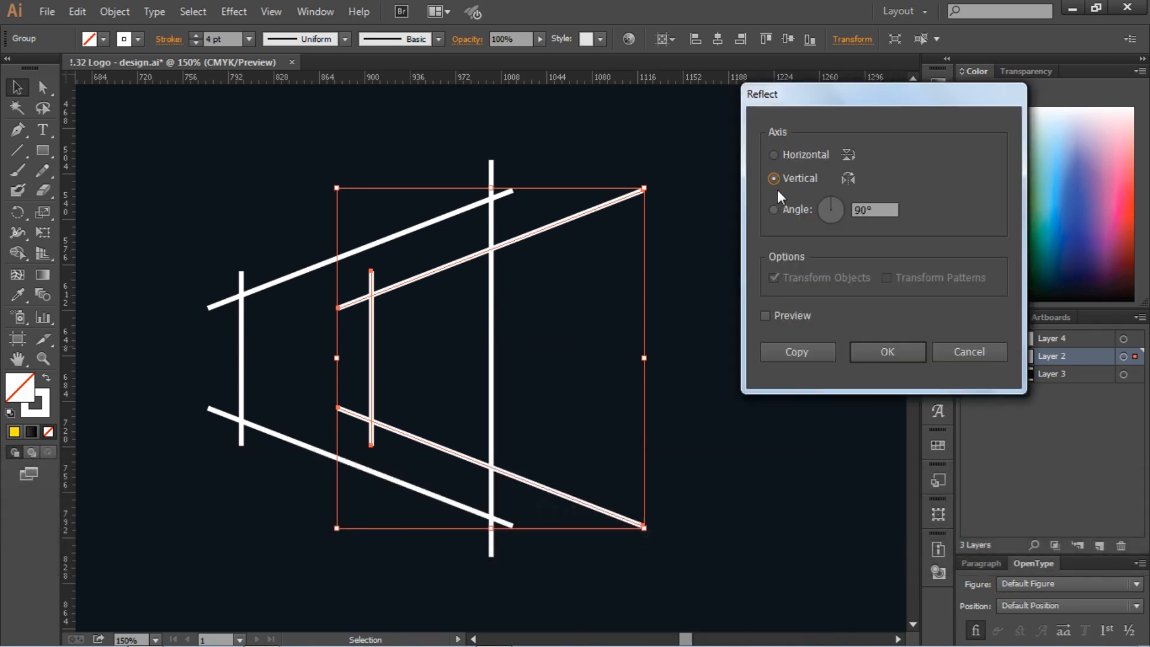
pyautogui.click(876, 356)
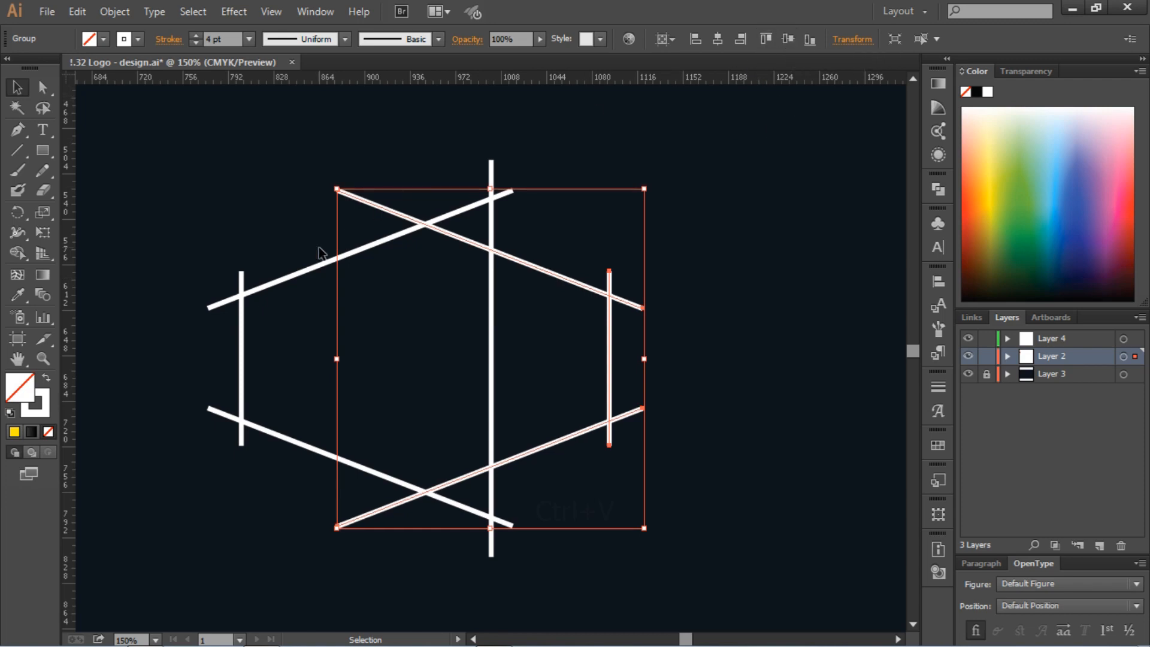
# - Move the reflected group horizontally to the far side of the long vertical line so both groups' slanted lines cross on it
pyautogui.click(351, 257)
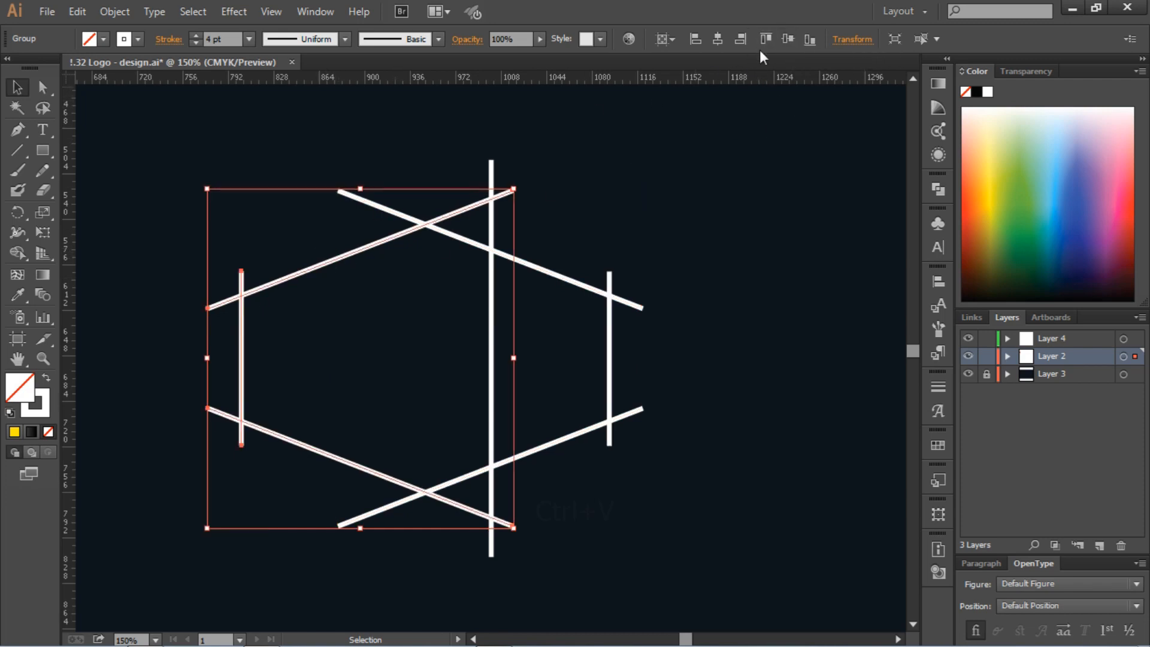
pyautogui.click(451, 234)
pyautogui.moveTo(451, 235); pyautogui.dragTo(581, 255)
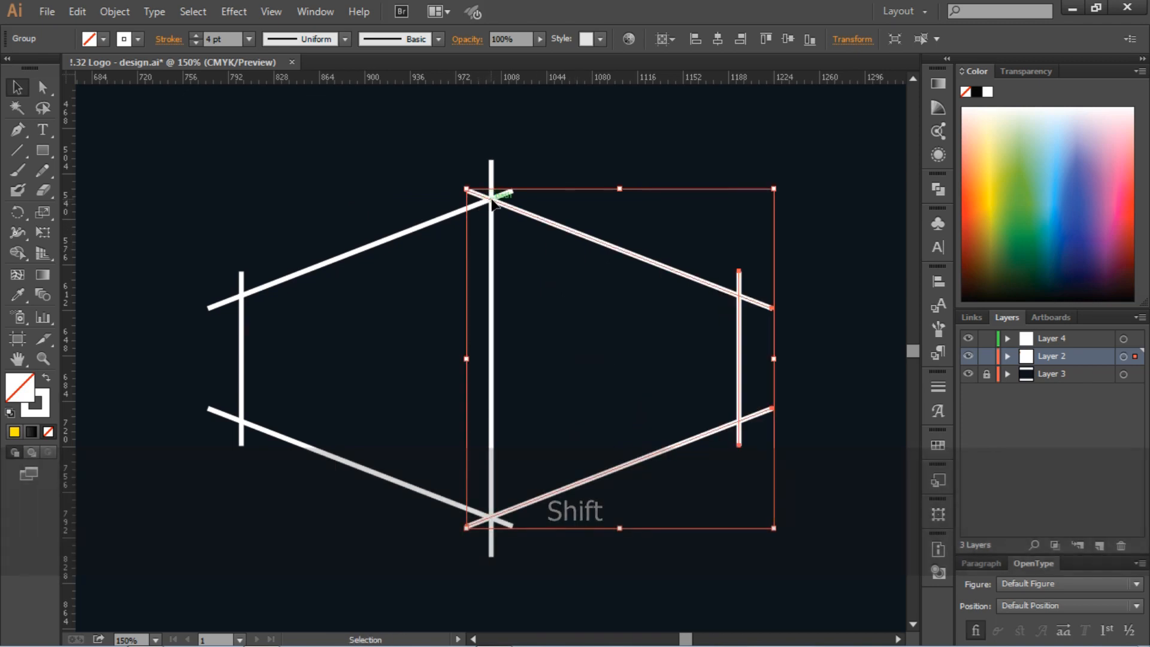
# - Nudge the reflected group slightly right so its upper line meets the other slanted line exactly on the central vertical line
pyautogui.click(482, 204)
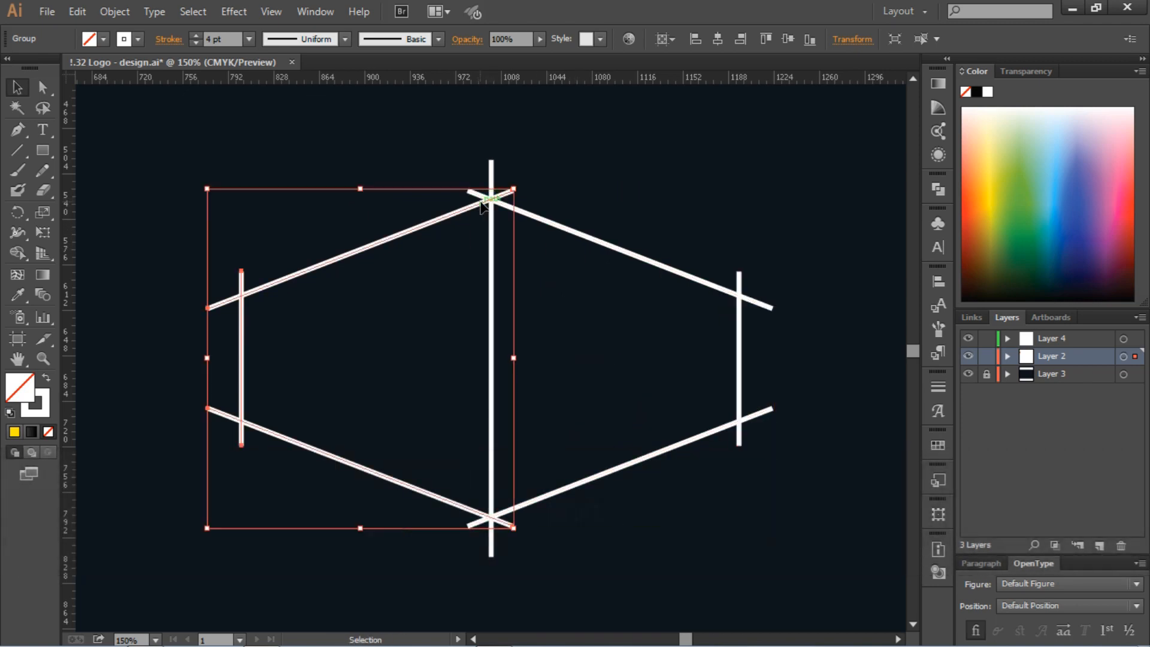
pyautogui.hotkey('ctrl', '=')
pyautogui.hotkey('ctrl', '=')
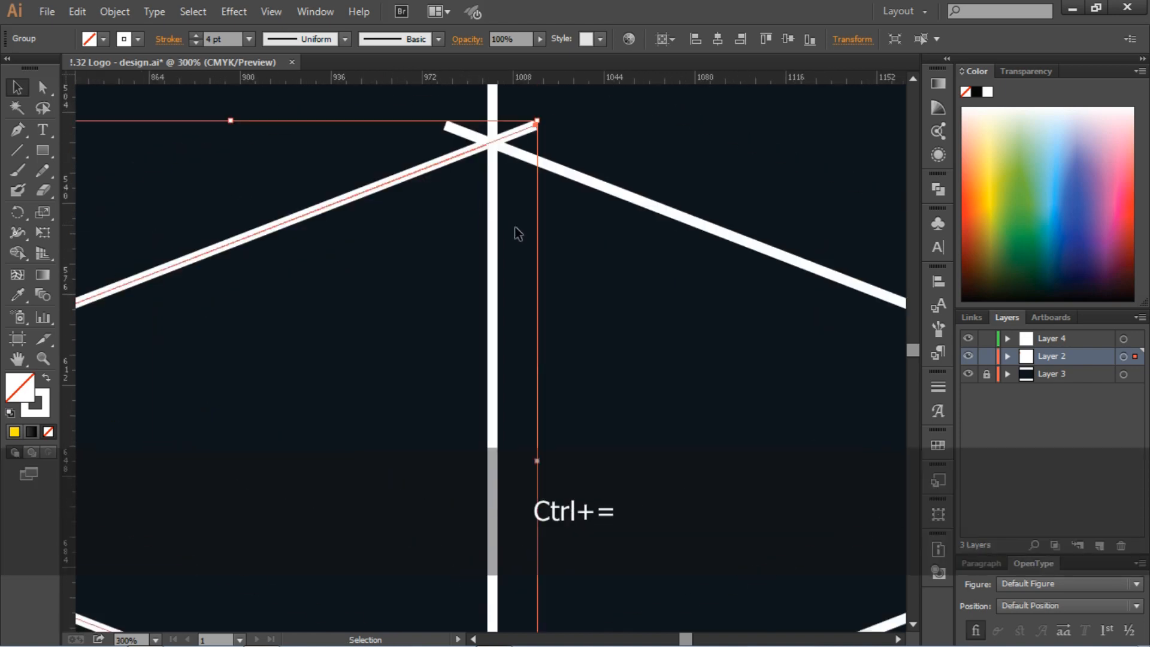
pyautogui.moveTo(555, 182); pyautogui.dragTo(466, 270)
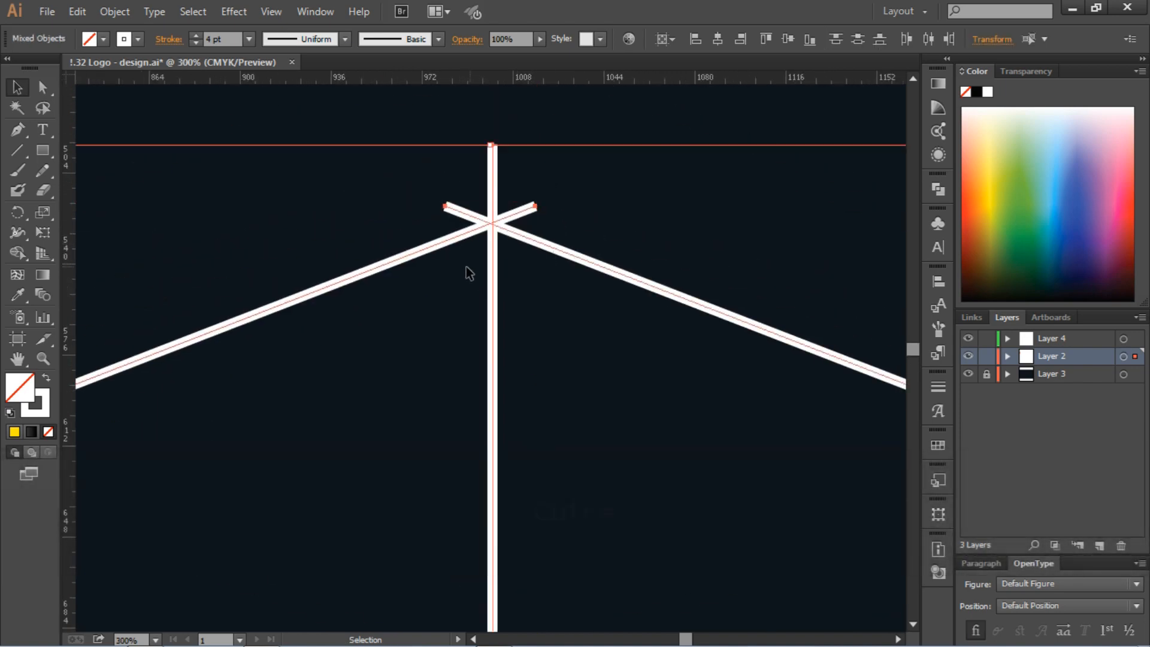
pyautogui.click(543, 291)
pyautogui.click(552, 244)
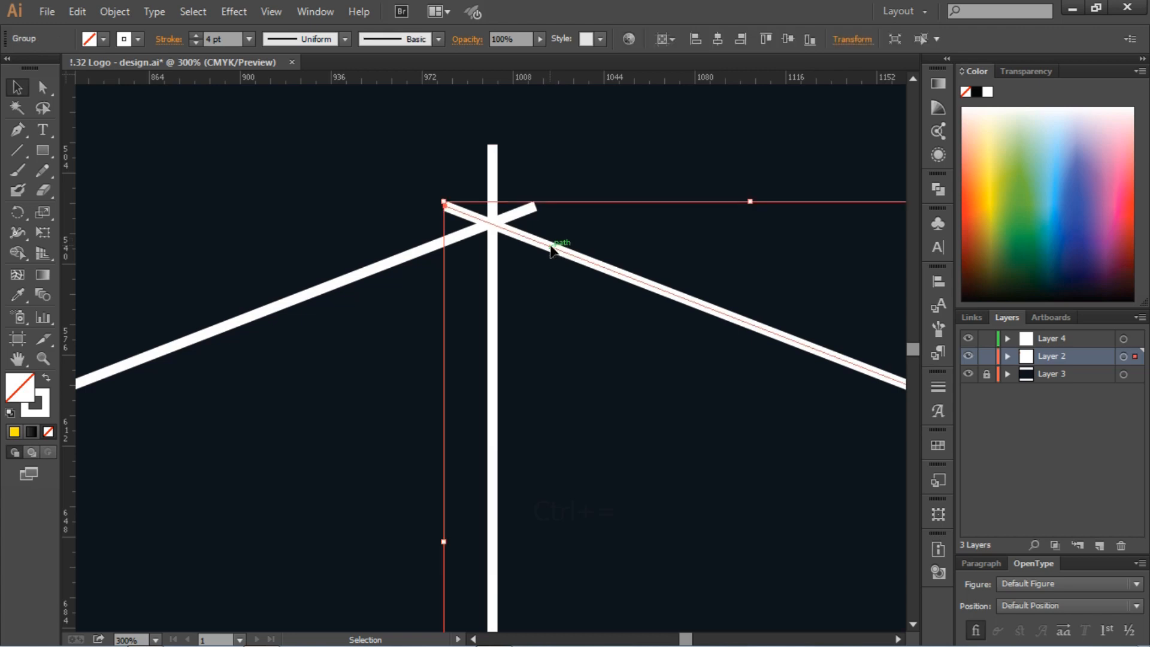
pyautogui.press('Right')
pyautogui.moveTo(448, 155); pyautogui.dragTo(534, 273)
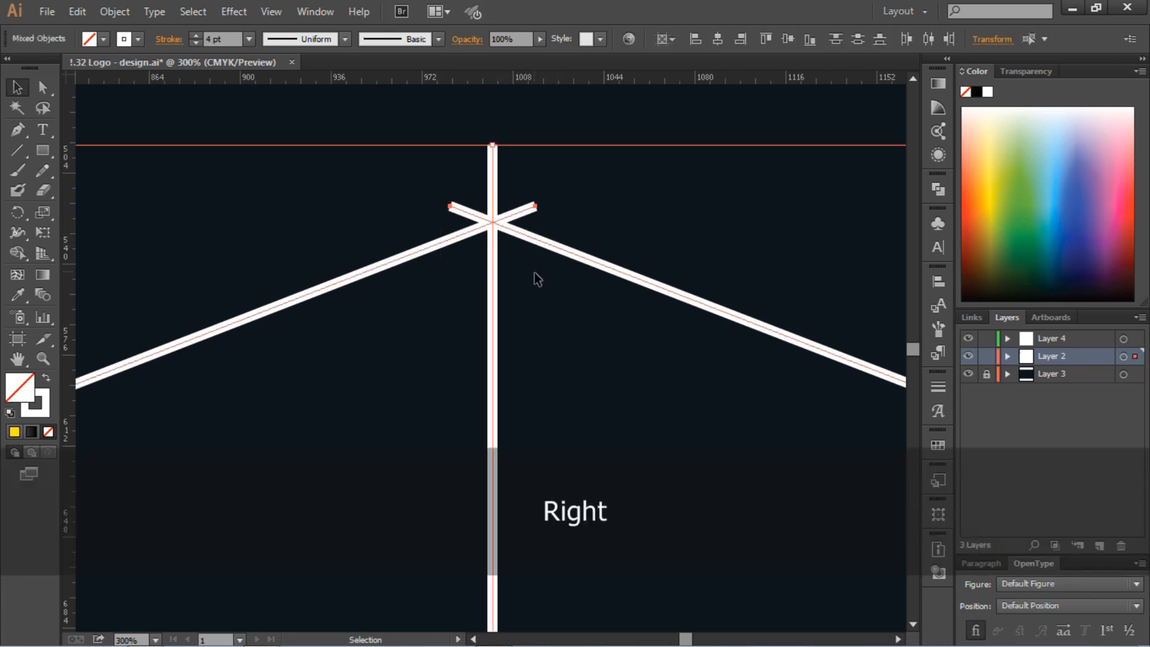
pyautogui.click(537, 291)
# - Ungroup both the original and the reflected line groups, and deselect everything
pyautogui.hotkey('ctrl', '0')
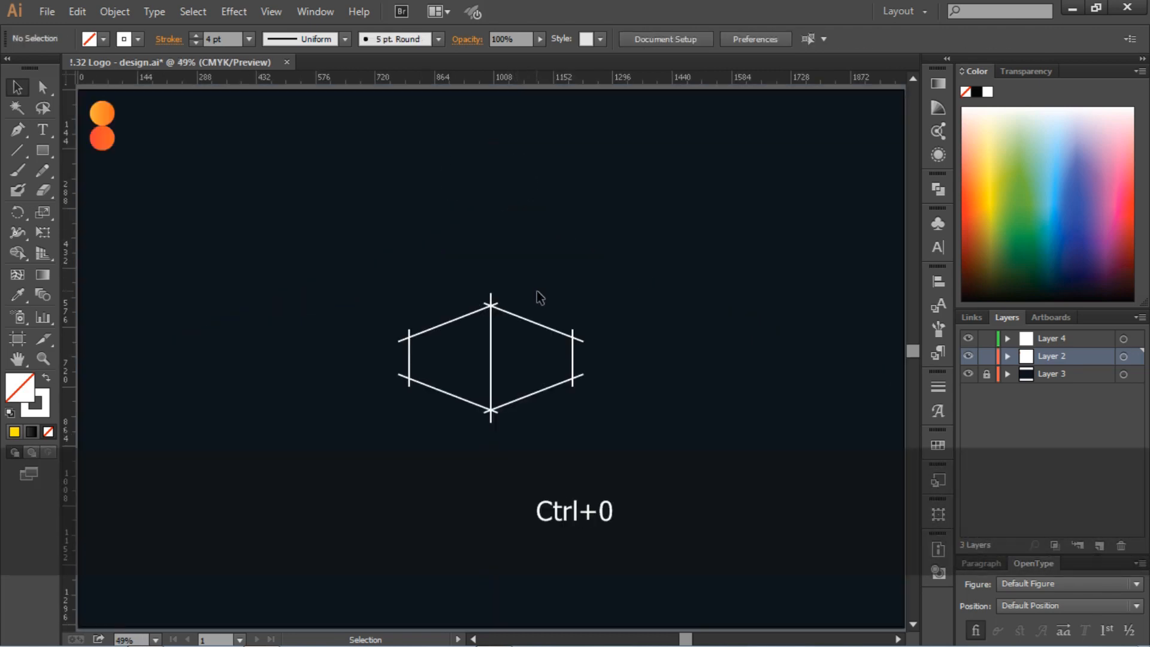
pyautogui.hotkey('ctrl', '=')
pyautogui.hotkey('ctrl', '=')
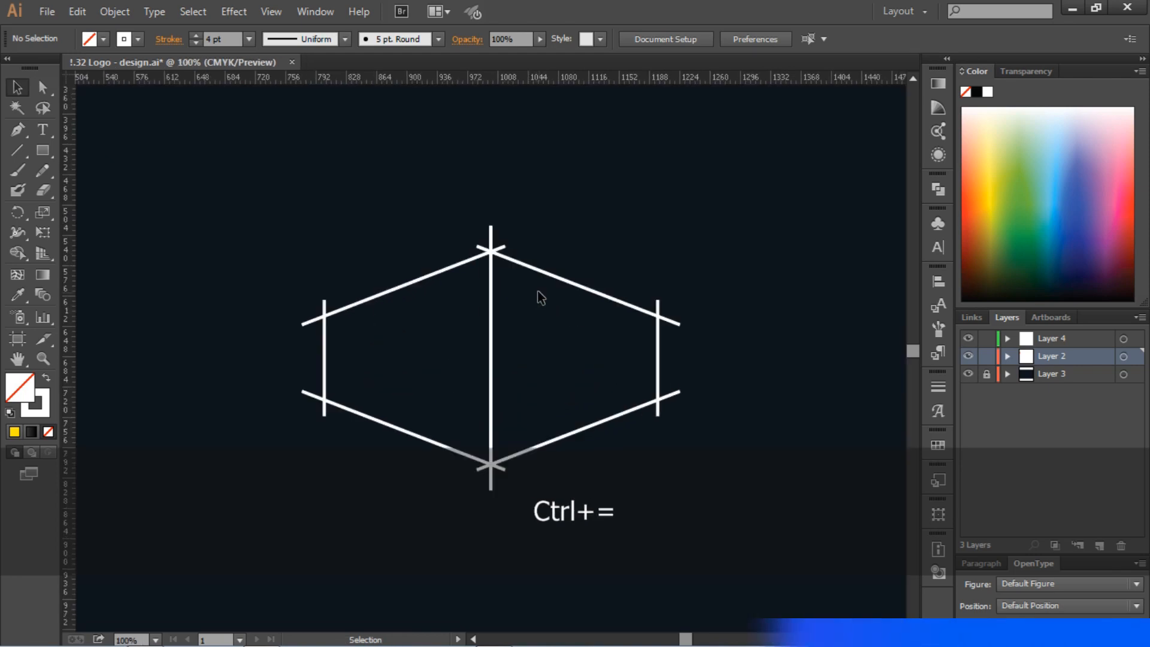
pyautogui.click(558, 275)
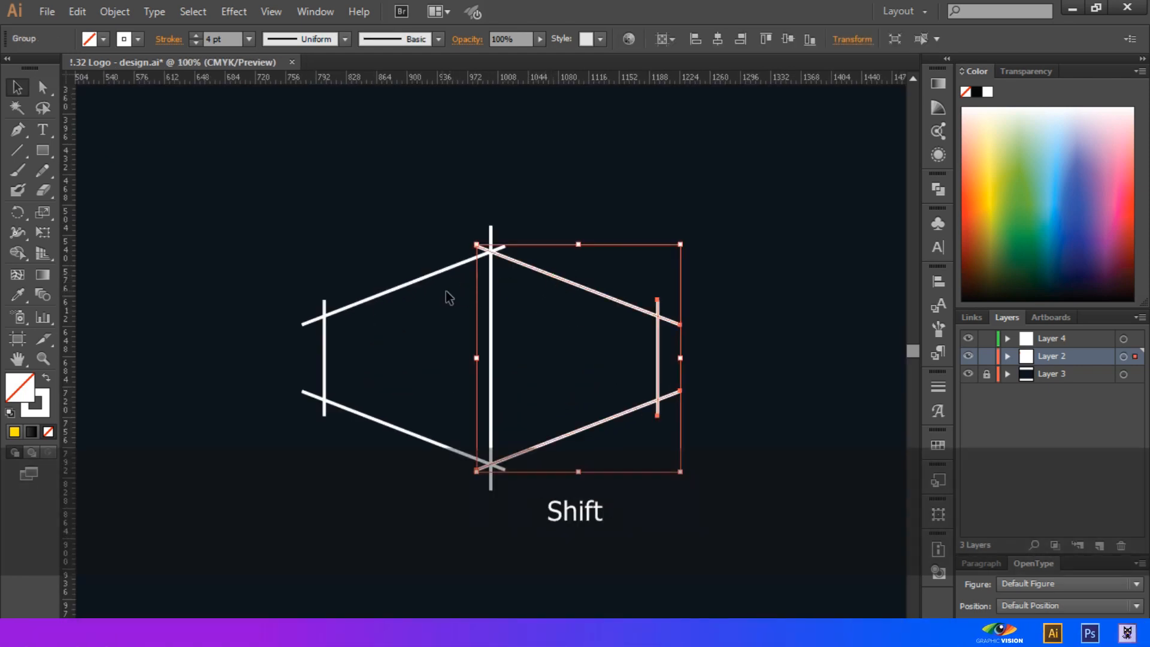
pyautogui.keyDown('shift'); pyautogui.click(405, 286); pyautogui.keyUp('shift')
pyautogui.rightClick(405, 287)
pyautogui.click(454, 385)
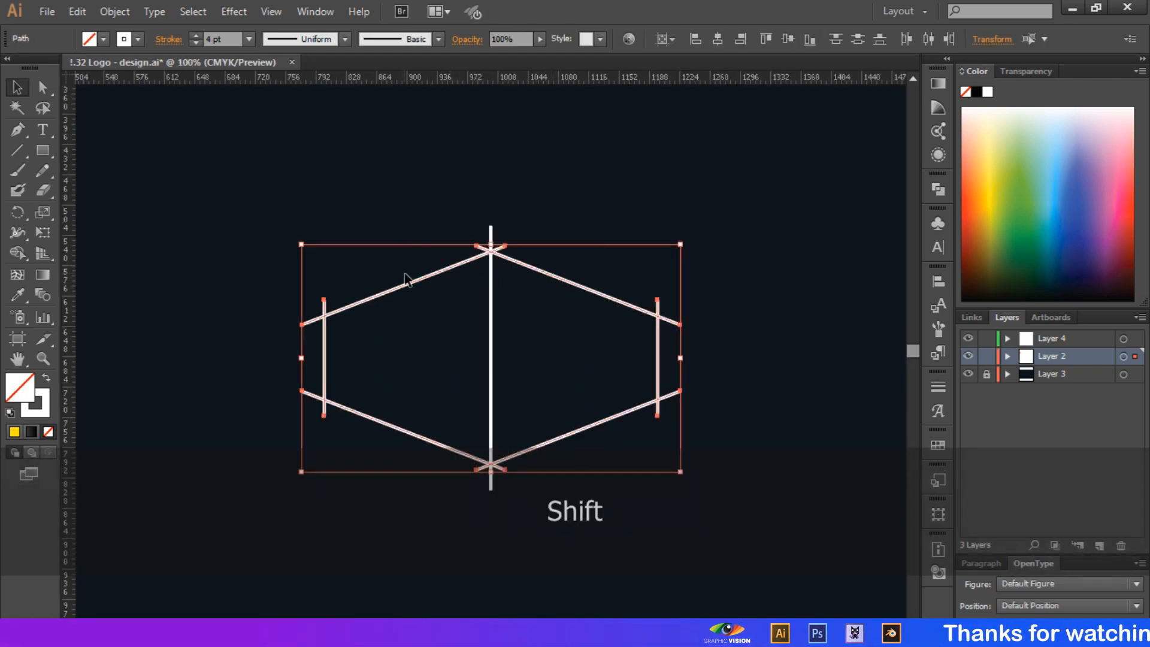
pyautogui.rightClick(404, 272)
pyautogui.click(386, 354)
pyautogui.click(386, 354)
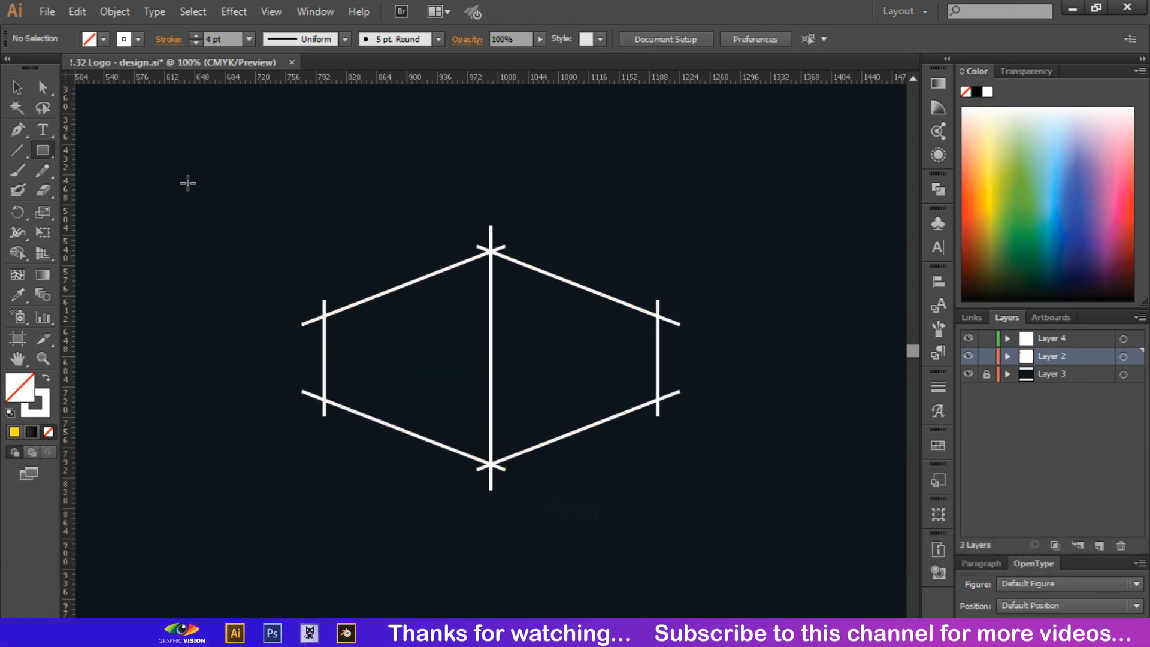
# - Create a 50 by 50 px circle and place it on the central vertical line, directly above the upper slanted lines' intersection
pyautogui.moveTo(48, 150); pyautogui.dragTo(92, 189)
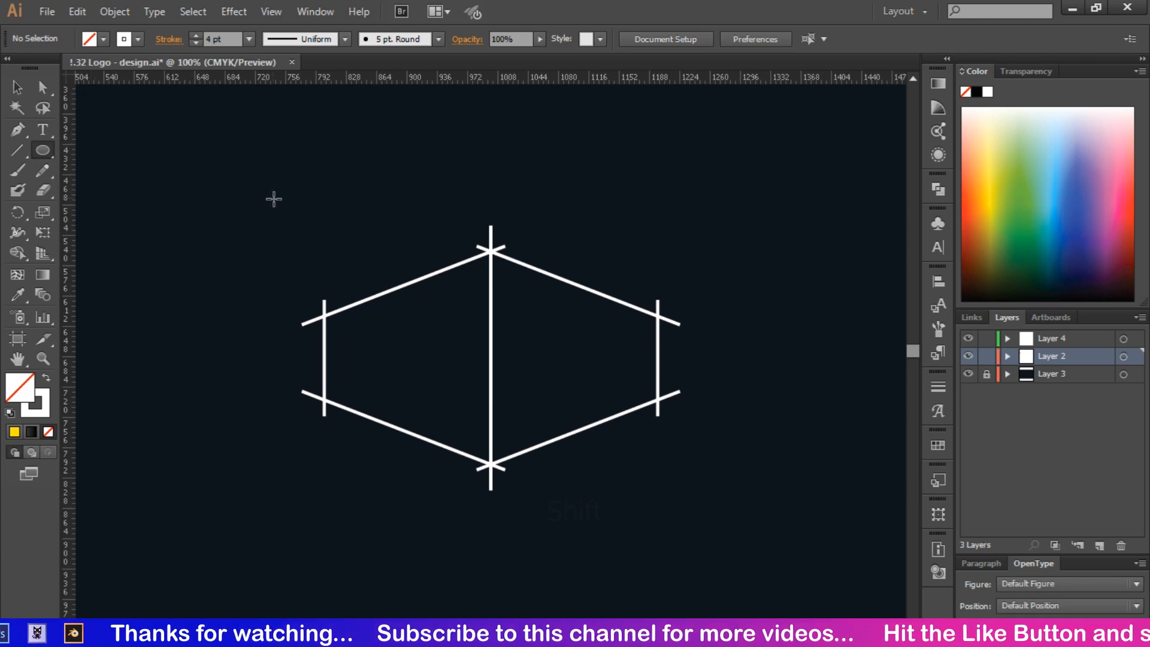
pyautogui.click(274, 200)
pyautogui.press('Return')
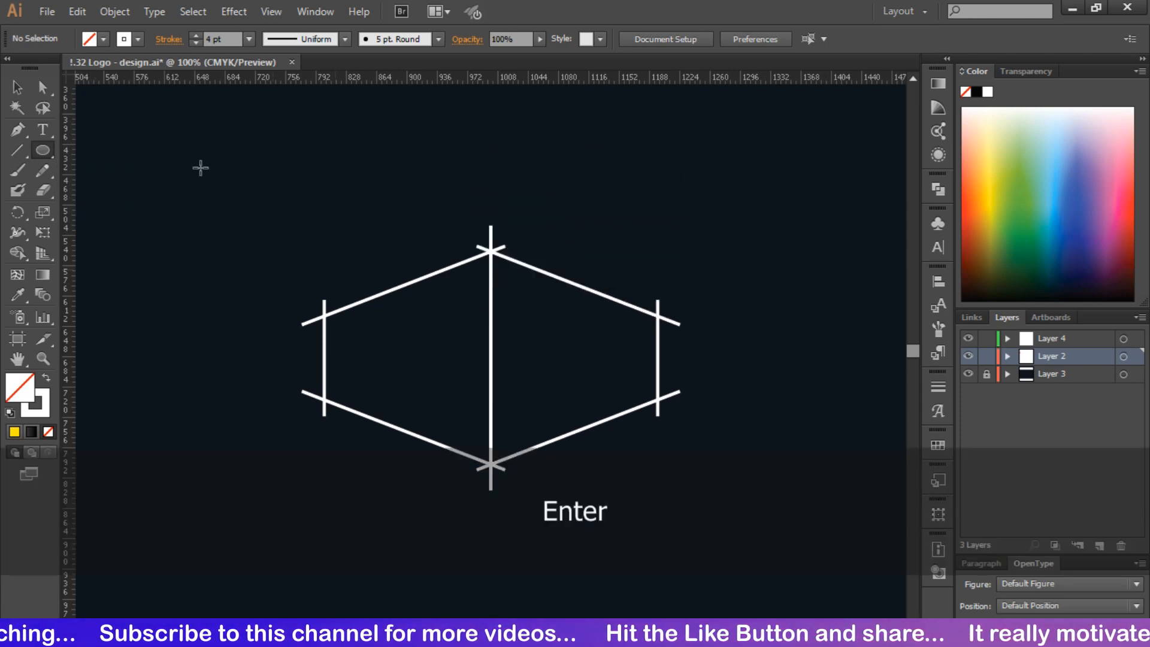
pyautogui.press('v')
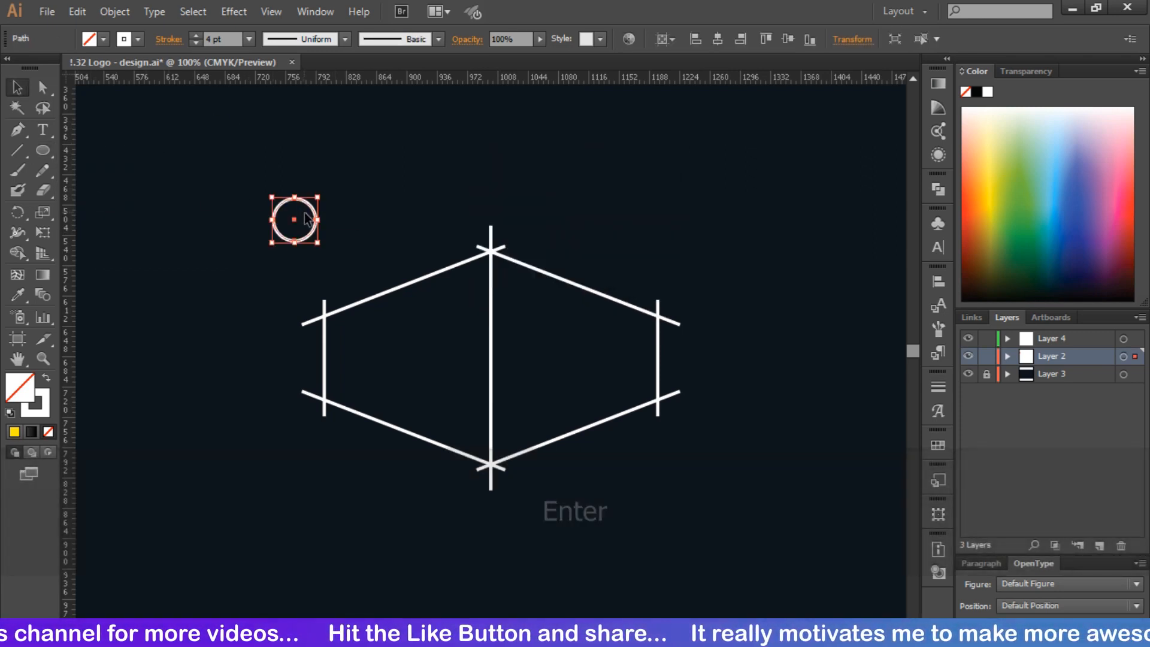
pyautogui.click(326, 233)
pyautogui.moveTo(317, 228); pyautogui.dragTo(511, 238)
pyautogui.press('Up')
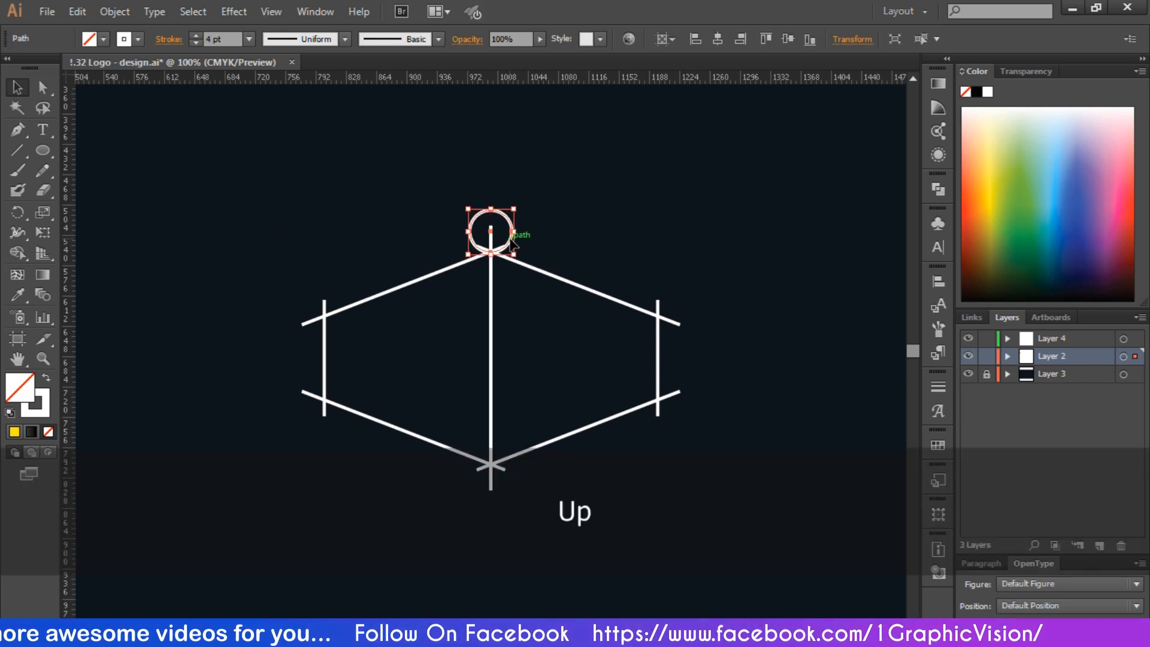
# - Duplicate the hexagon's two upper slanted lines straight upward so the copies cross at the circle's top
pyautogui.click(541, 266)
pyautogui.keyDown('shift'); pyautogui.click(427, 282); pyautogui.keyUp('shift')
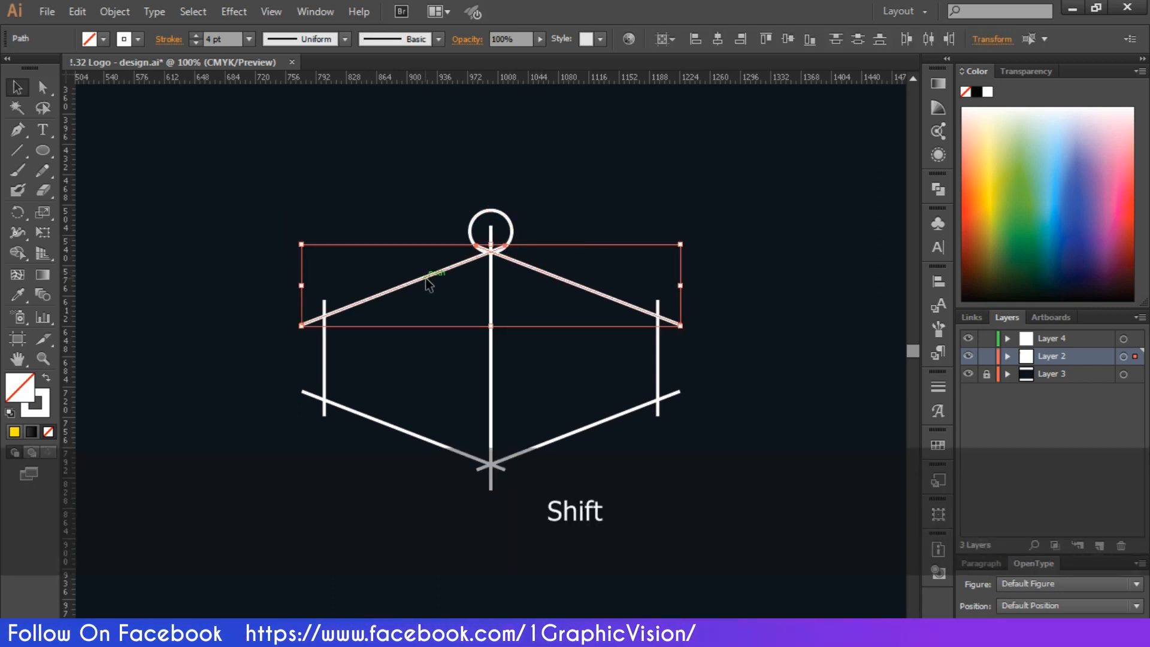
pyautogui.moveTo(429, 284); pyautogui.dragTo(441, 240)
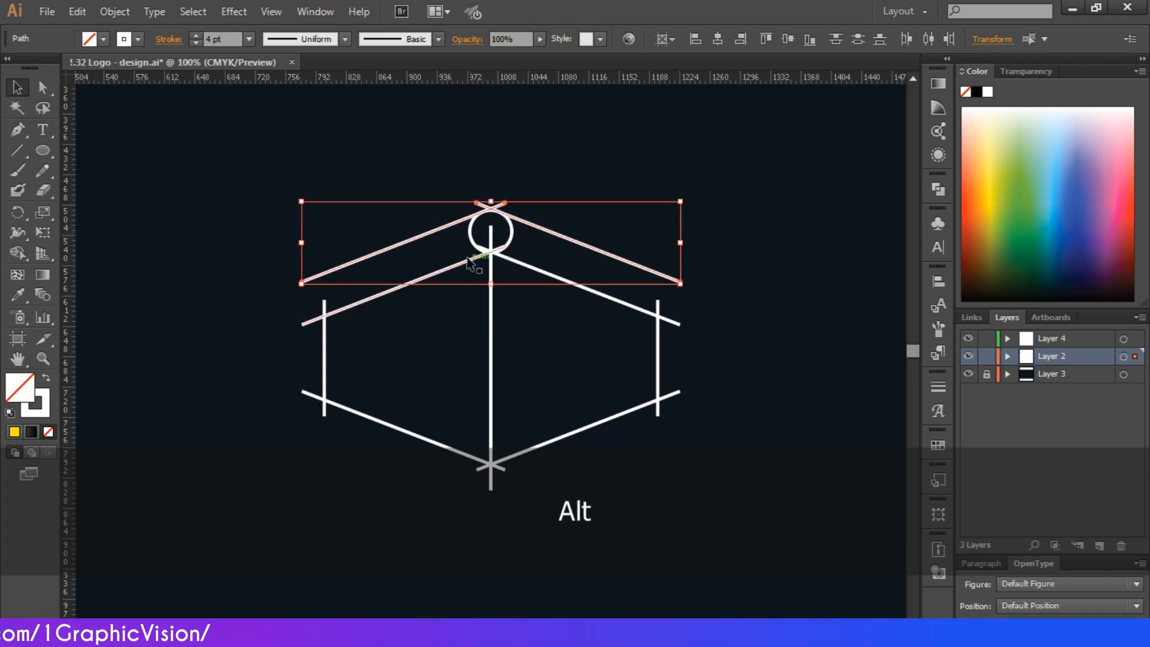
# - Move the circle up onto the copied lines' intersection, and duplicate that slanted pair upward so the new copies cross at the circle's top
pyautogui.click(515, 233)
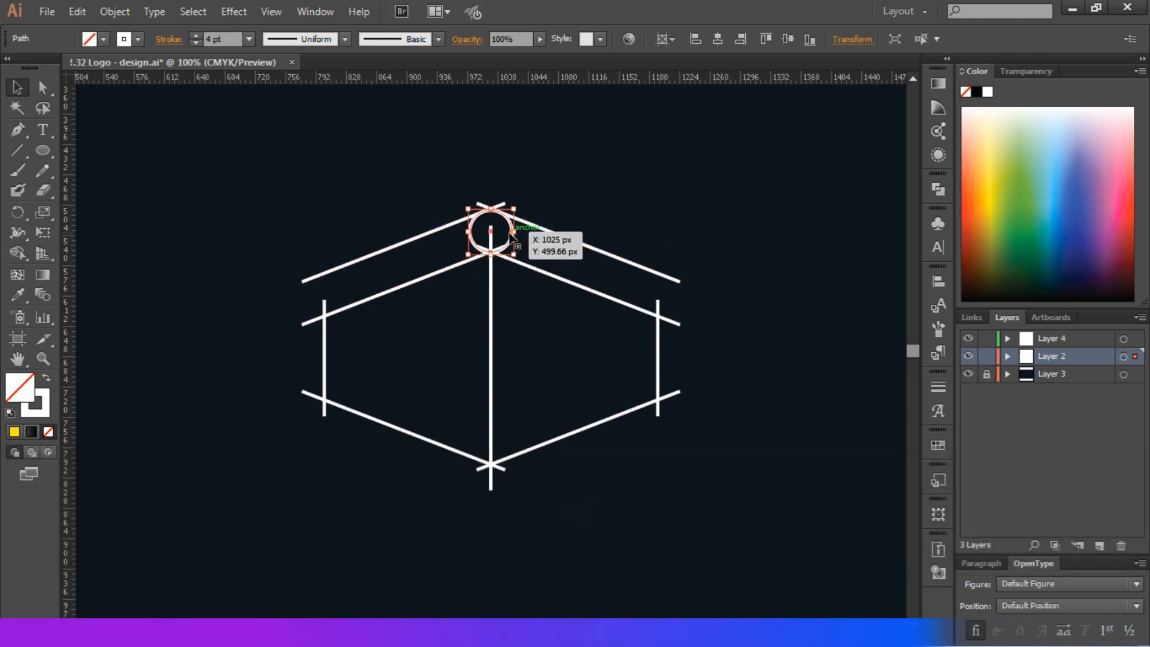
pyautogui.moveTo(516, 236); pyautogui.dragTo(510, 193)
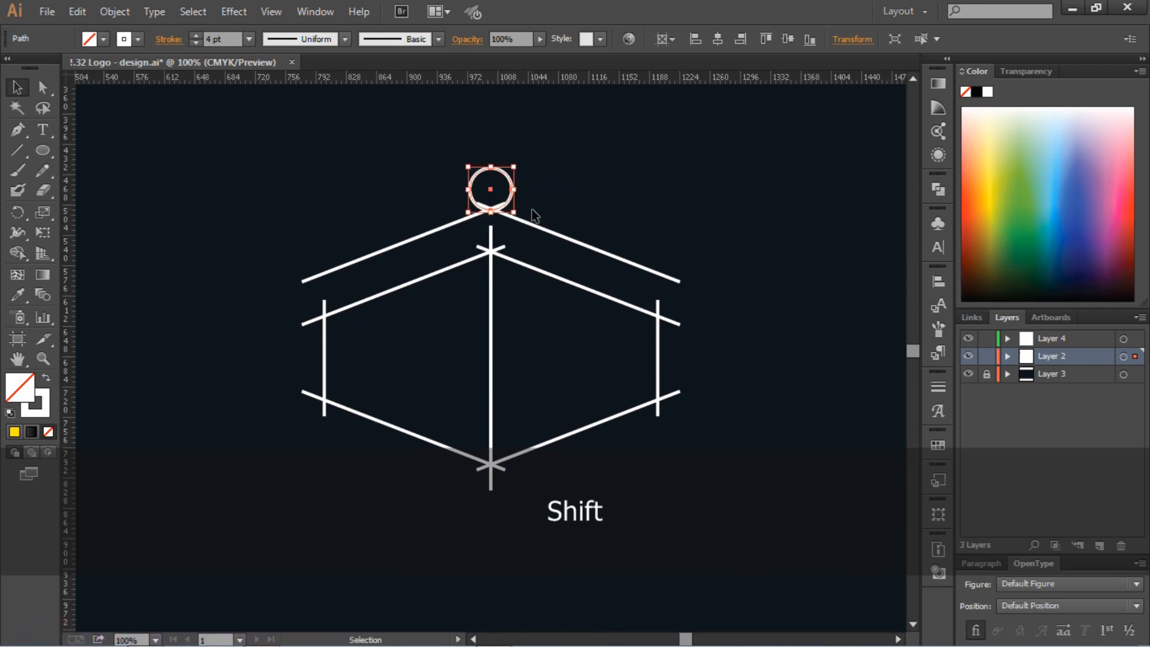
pyautogui.click(539, 228)
pyautogui.keyDown('shift'); pyautogui.click(446, 228); pyautogui.keyUp('shift')
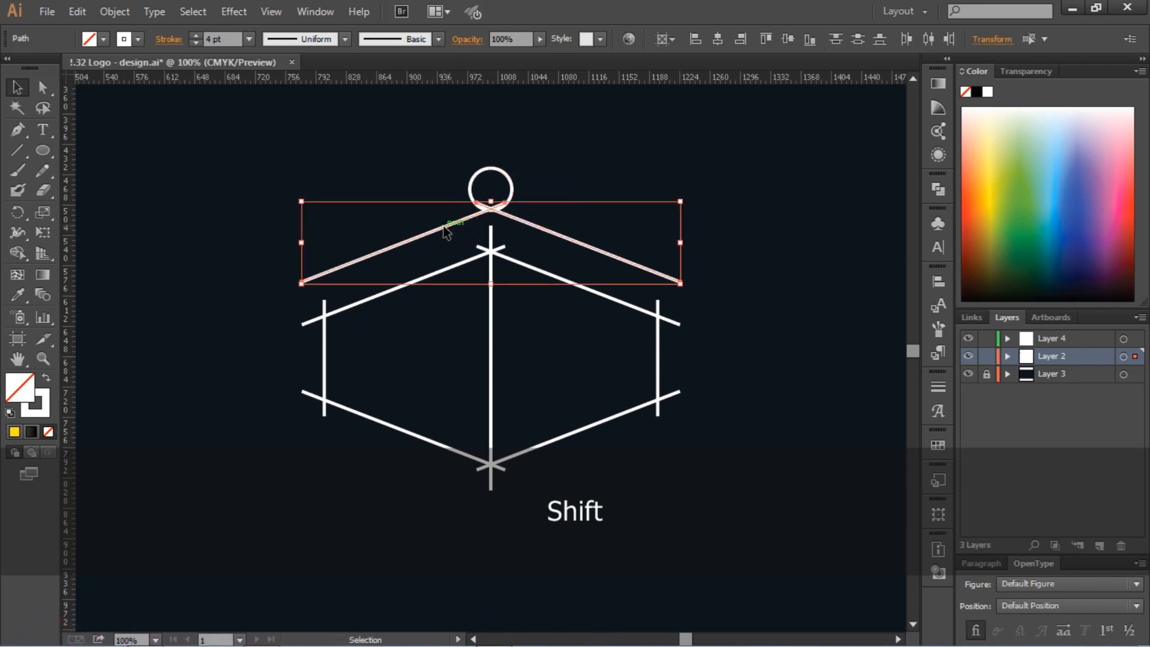
pyautogui.moveTo(444, 227); pyautogui.dragTo(457, 188)
pyautogui.press('Down')
pyautogui.press('Down')
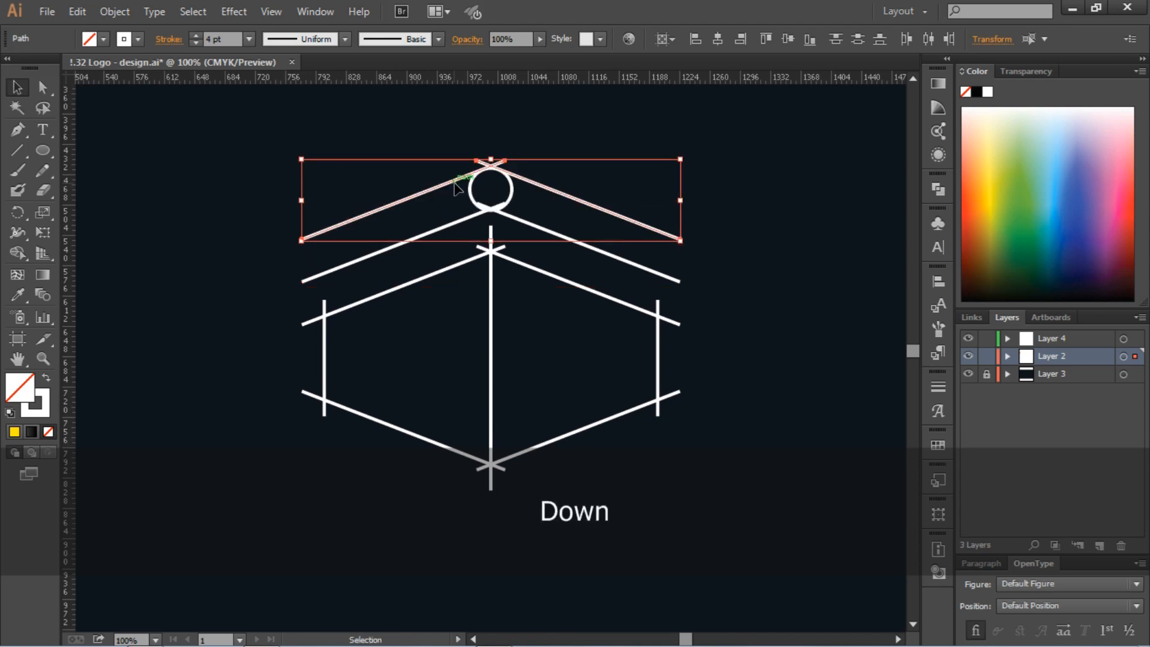
# - Move the circle straight up so it rests on the intersection of the topmost pair of slanted lines
pyautogui.click(479, 197)
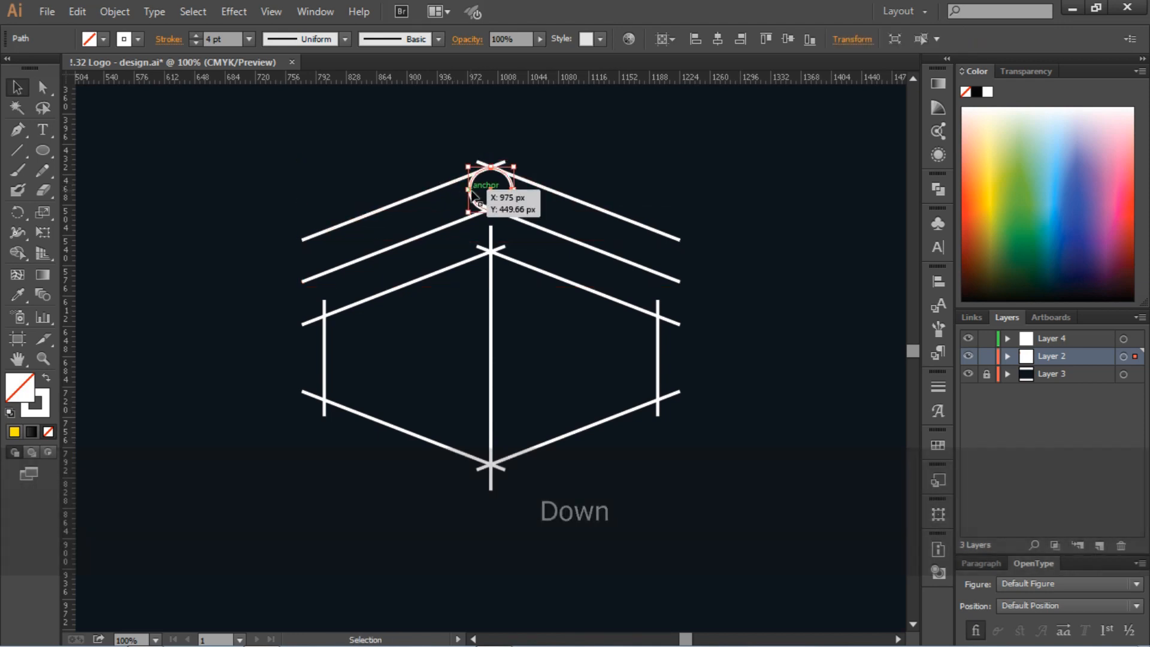
pyautogui.scroll(3, 473, 193)
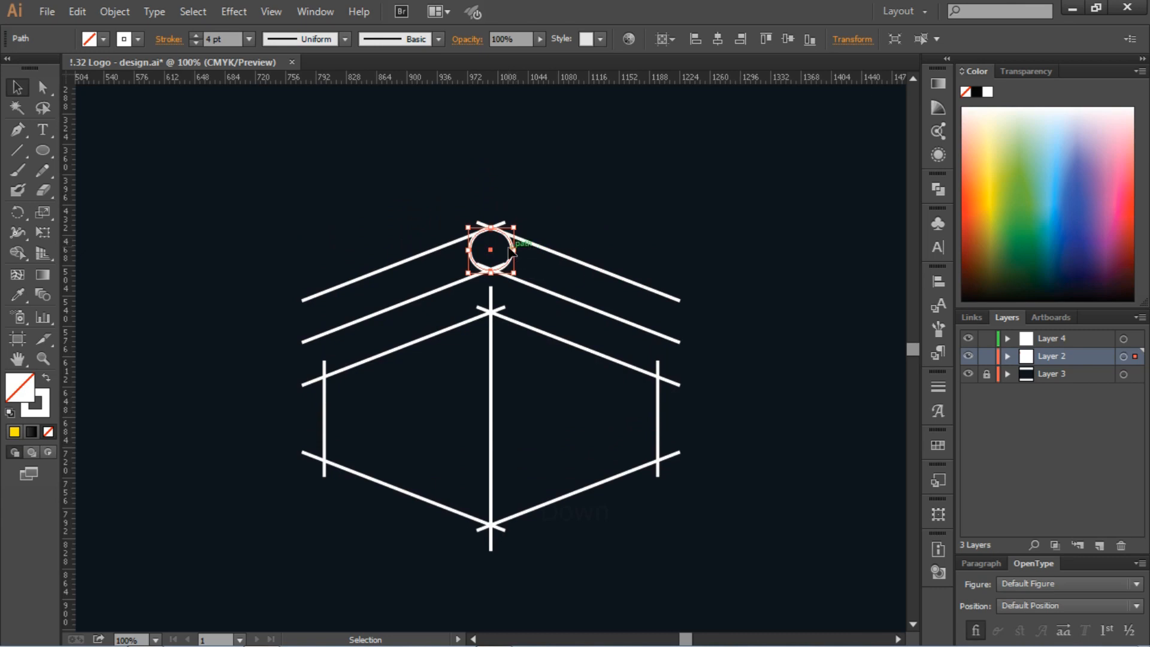
pyautogui.moveTo(512, 243); pyautogui.dragTo(512, 210)
pyautogui.click(577, 231)
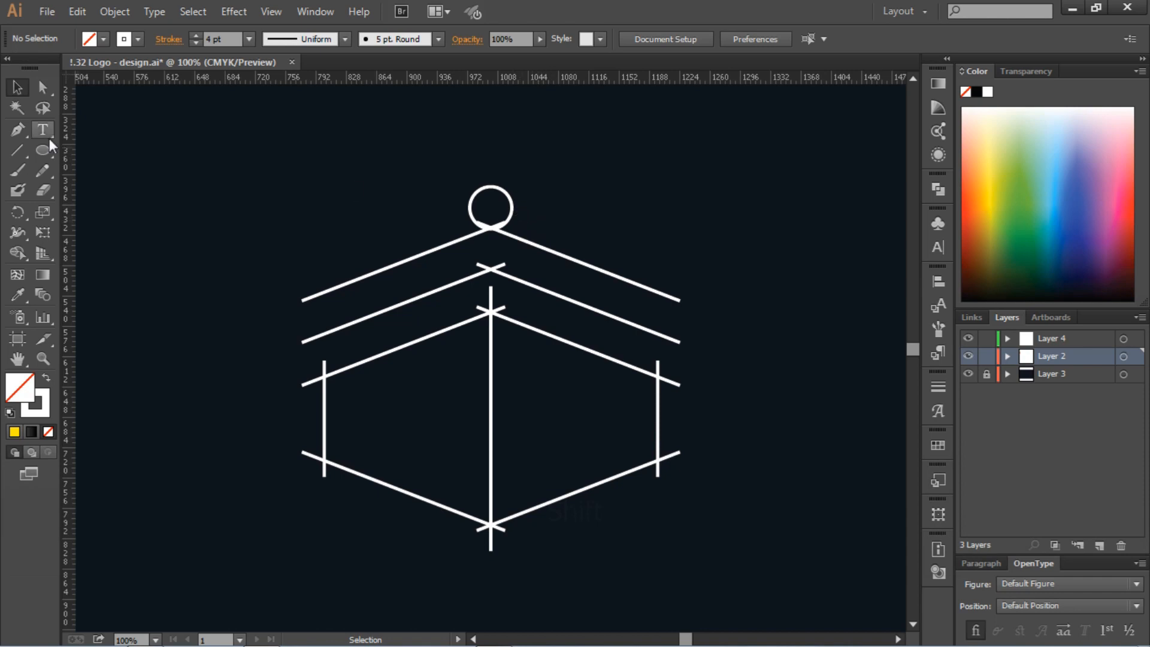
pyautogui.click(253, 179)
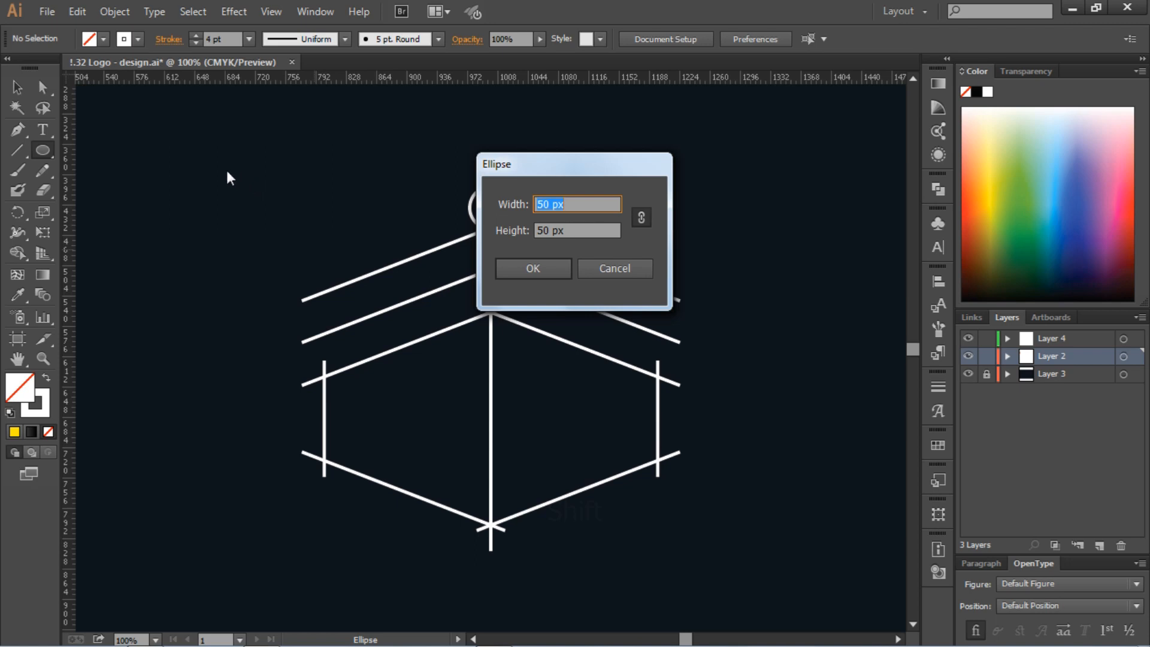
pyautogui.click(553, 264)
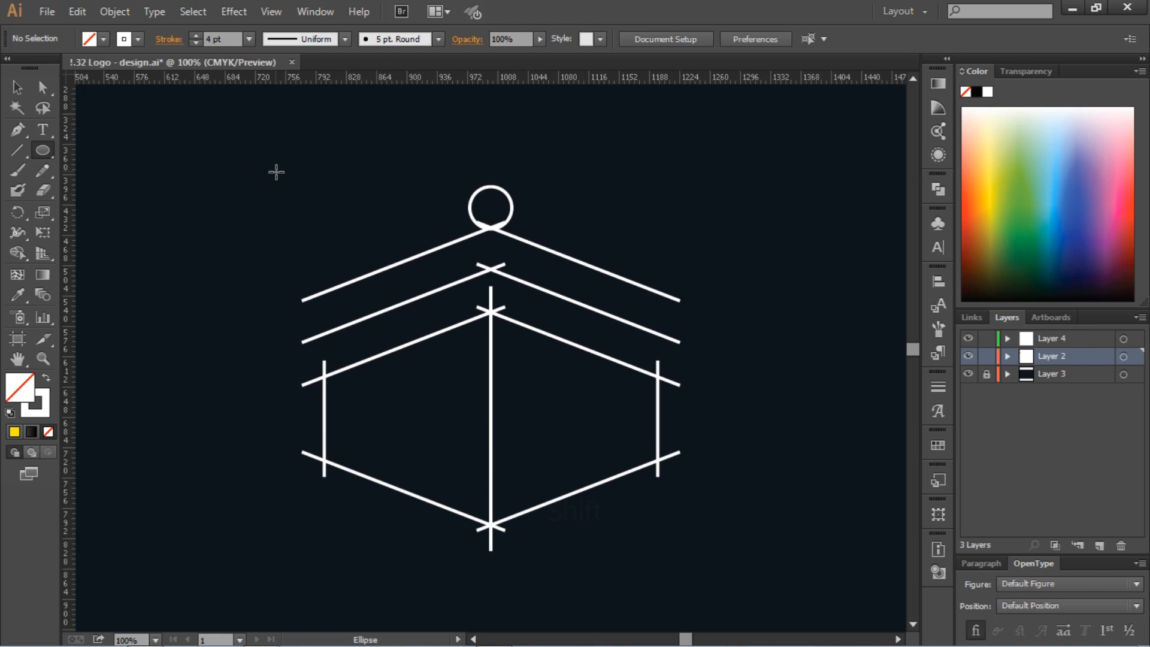
pyautogui.click(16, 89)
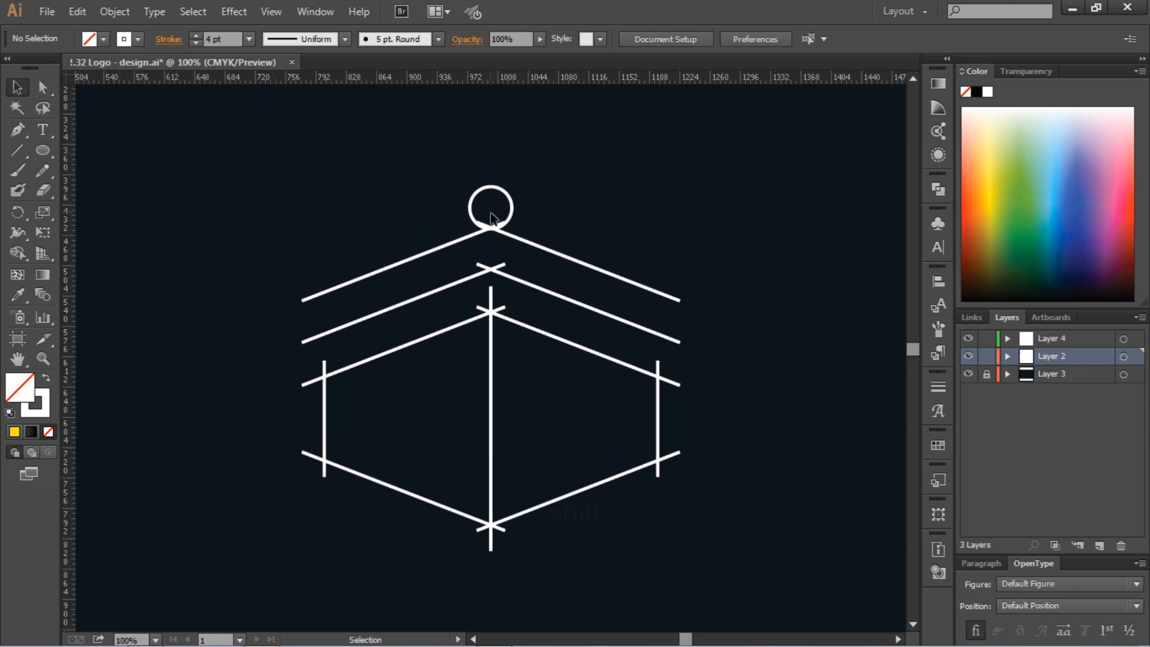
pyautogui.click(471, 240)
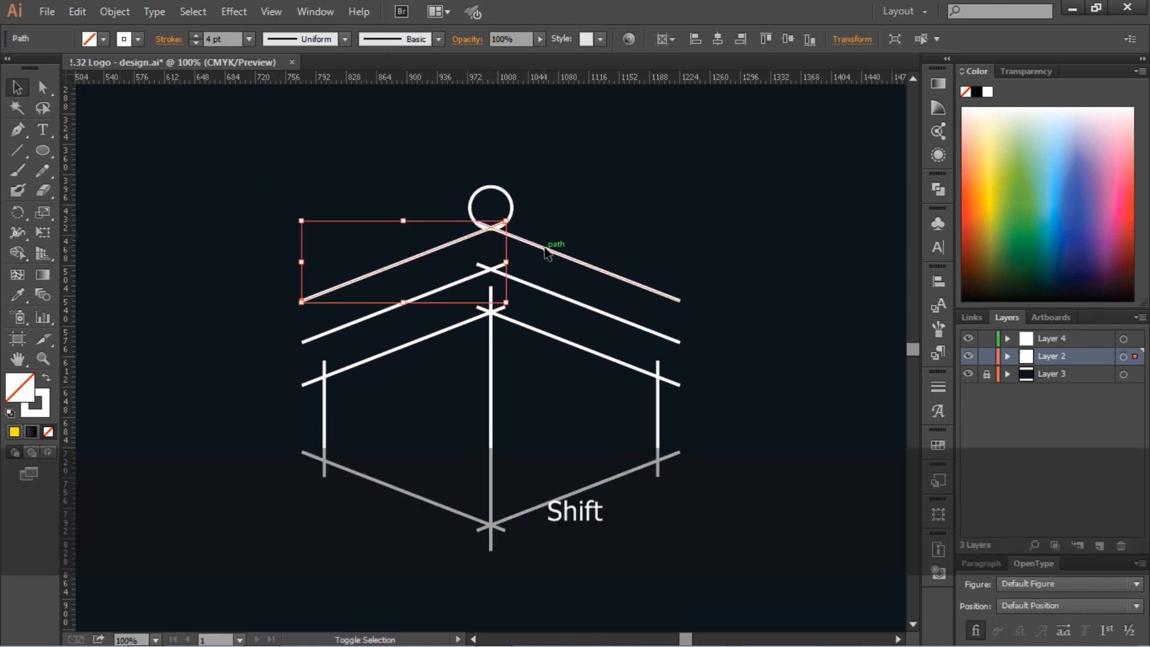
pyautogui.keyDown('shift'); pyautogui.click(550, 249); pyautogui.keyUp('shift')
pyautogui.doubleClick(544, 249)
pyautogui.click(559, 213)
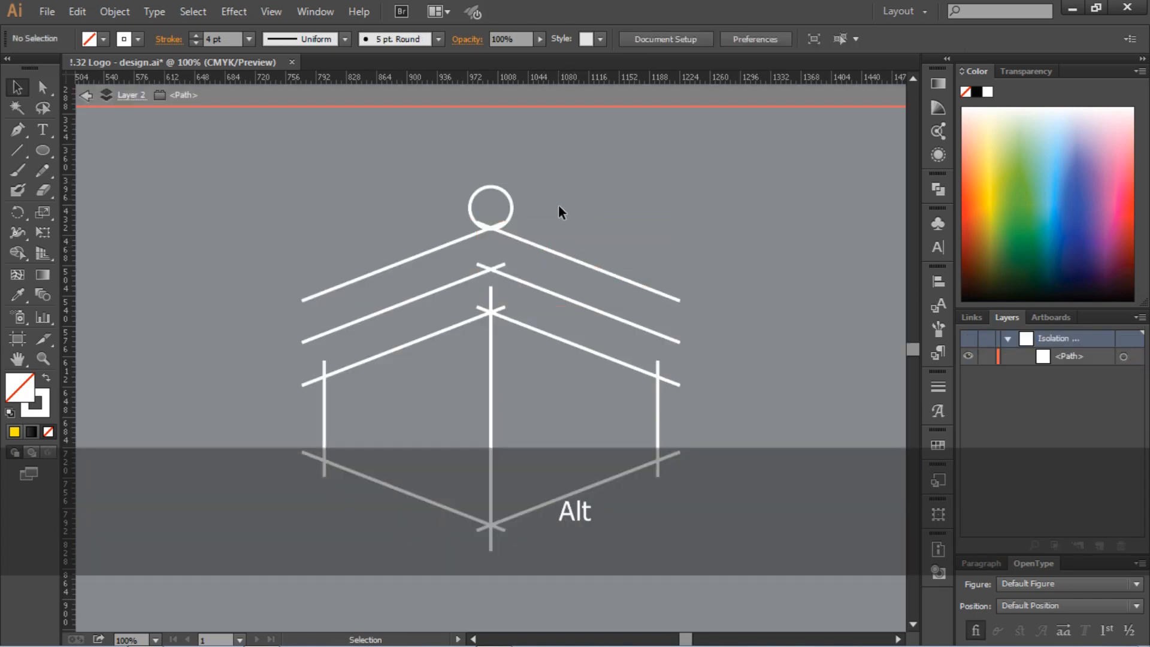
pyautogui.doubleClick(556, 214)
# - Duplicate the topmost pair of slanted lines straight upward so the copies cross at the circle's top, and delete the circle
pyautogui.click(544, 250)
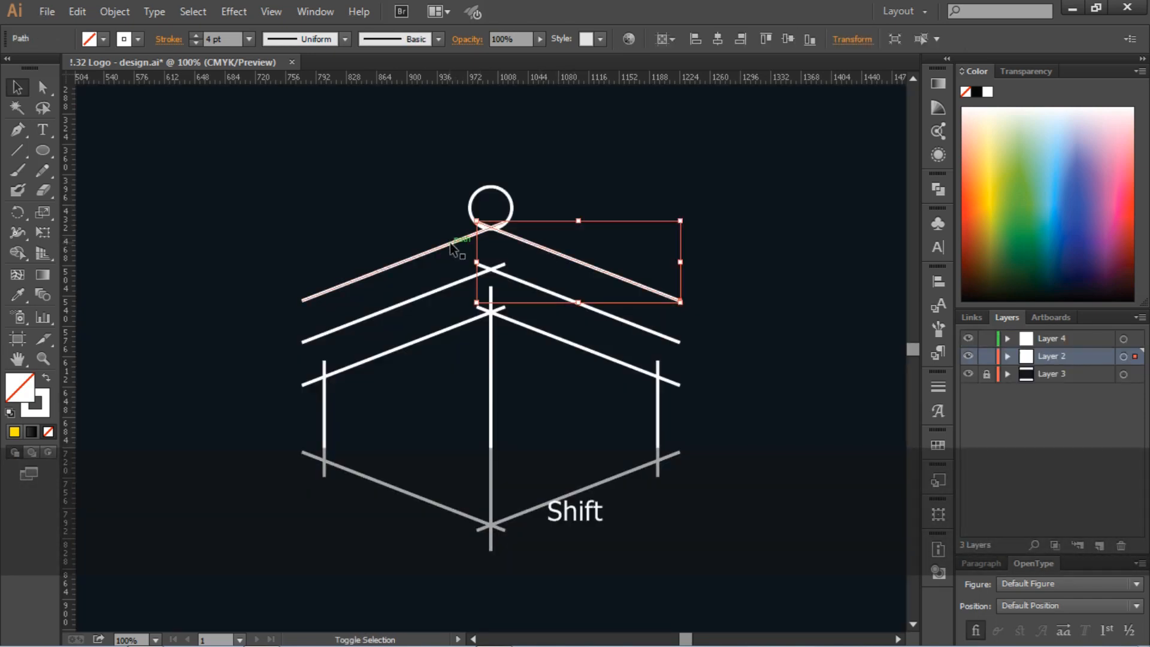
pyautogui.keyDown('shift'); pyautogui.click(453, 249); pyautogui.keyUp('shift')
pyautogui.moveTo(451, 242); pyautogui.dragTo(454, 205)
pyautogui.press('Down')
pyautogui.press('Down')
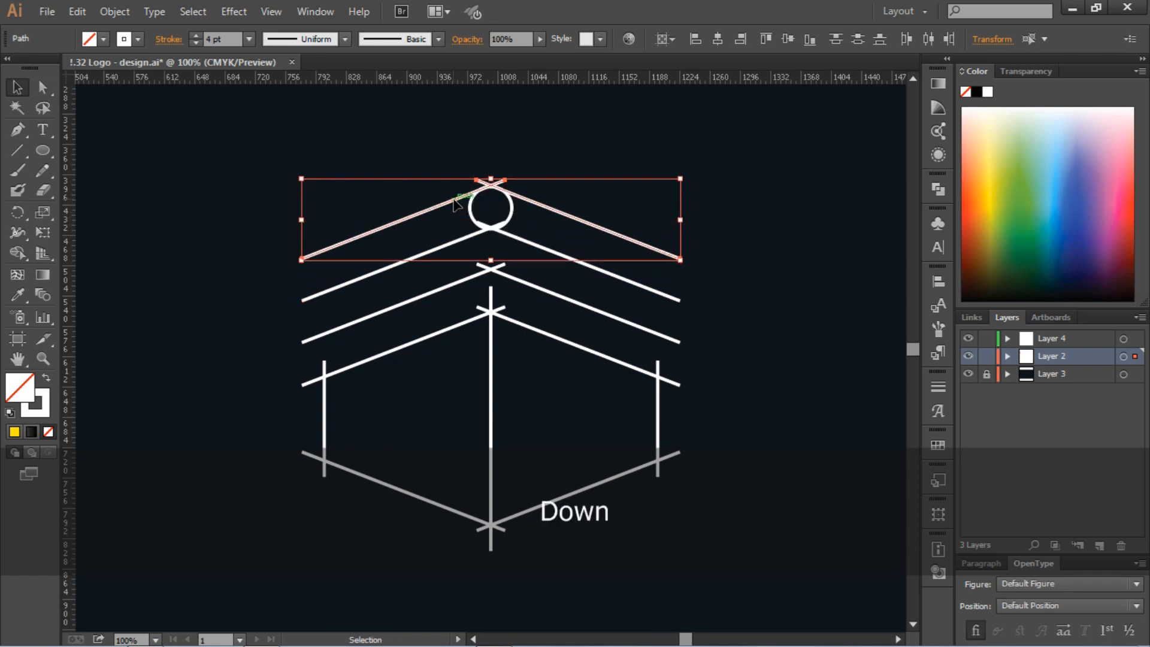
pyautogui.click(471, 216)
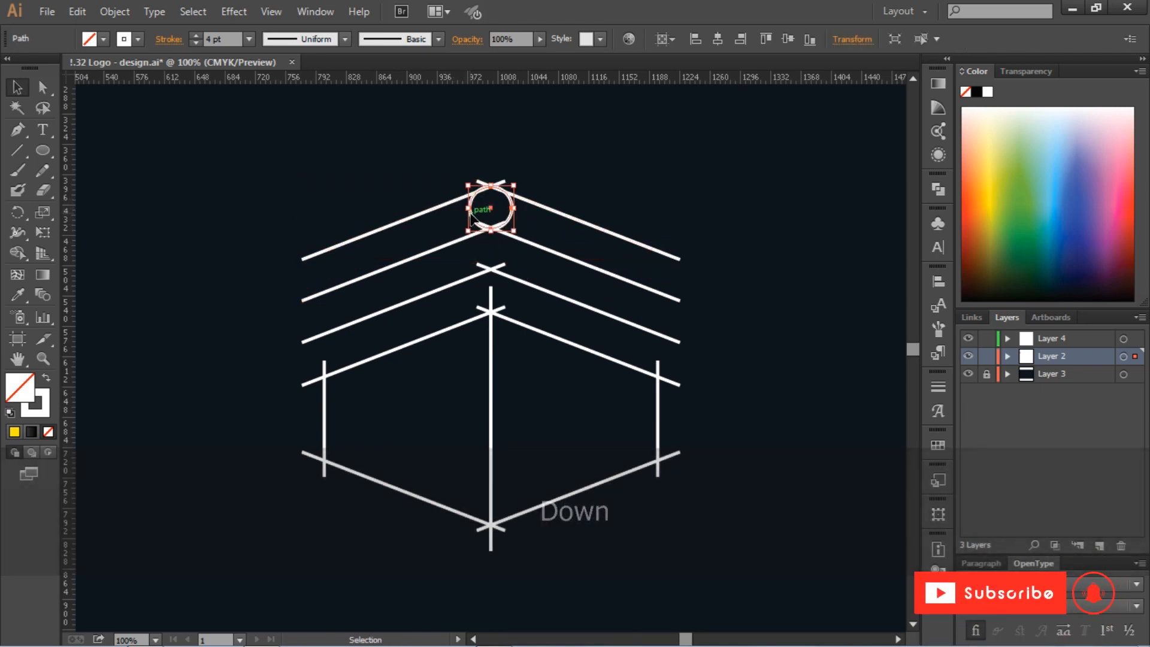
pyautogui.press('Delete')
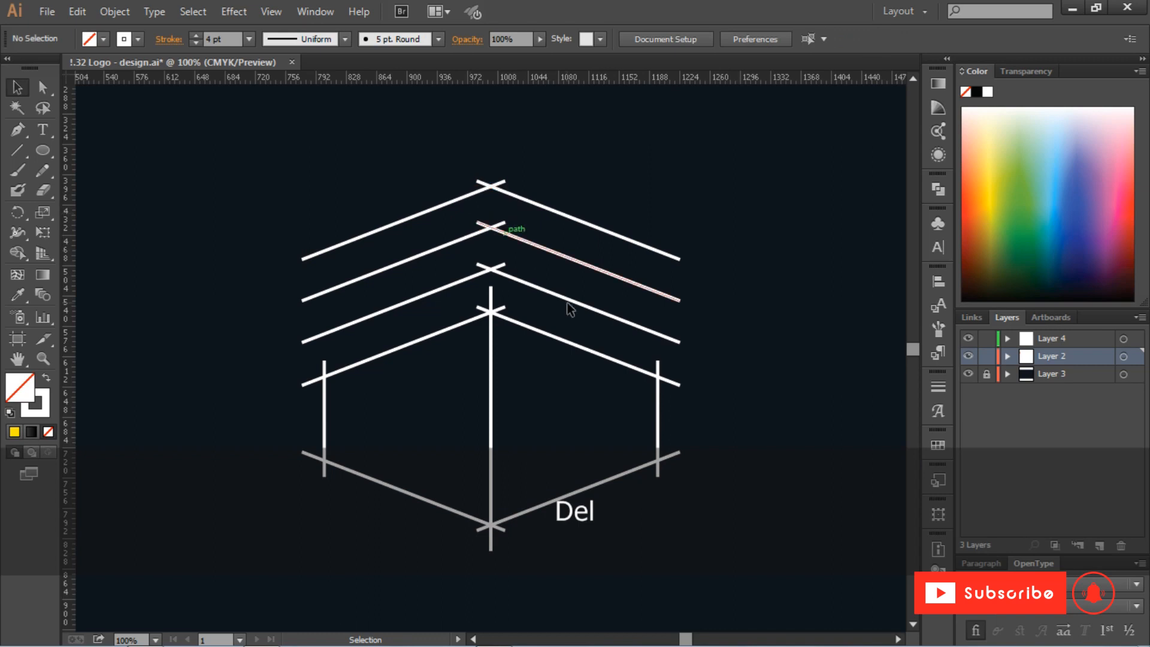
# - Duplicate the two outer vertical lines straight up by about 157 px so the copies cross the stacked slanted lines
pyautogui.click(658, 399)
pyautogui.keyDown('shift'); pyautogui.click(324, 411); pyautogui.keyUp('shift')
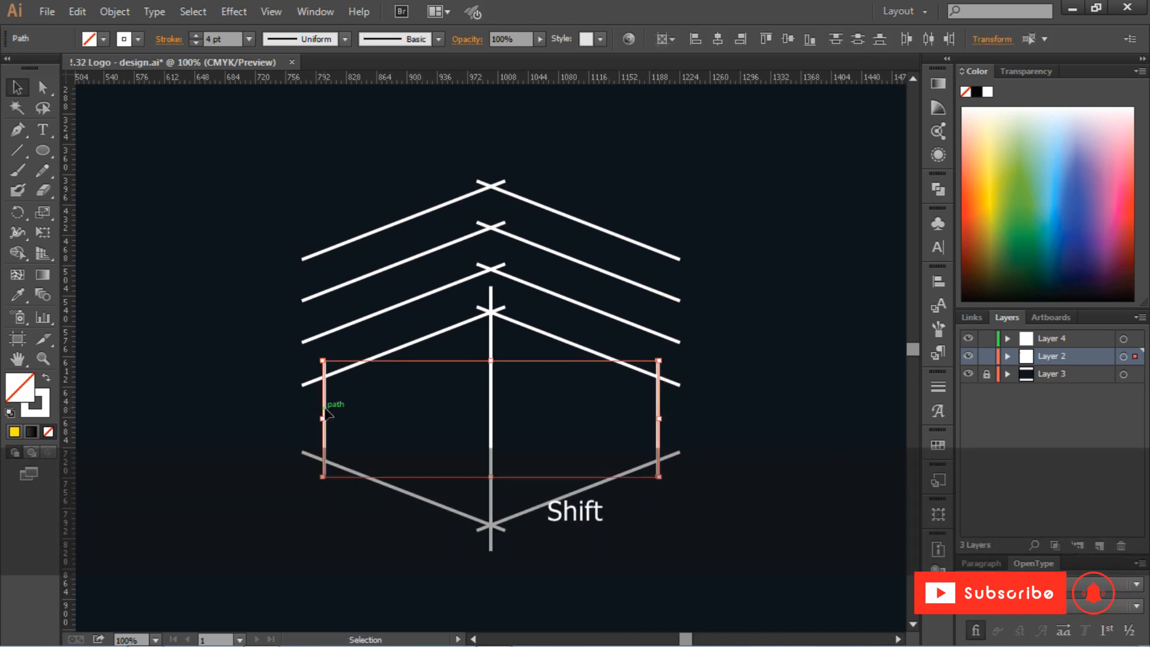
pyautogui.moveTo(325, 412); pyautogui.dragTo(344, 283)
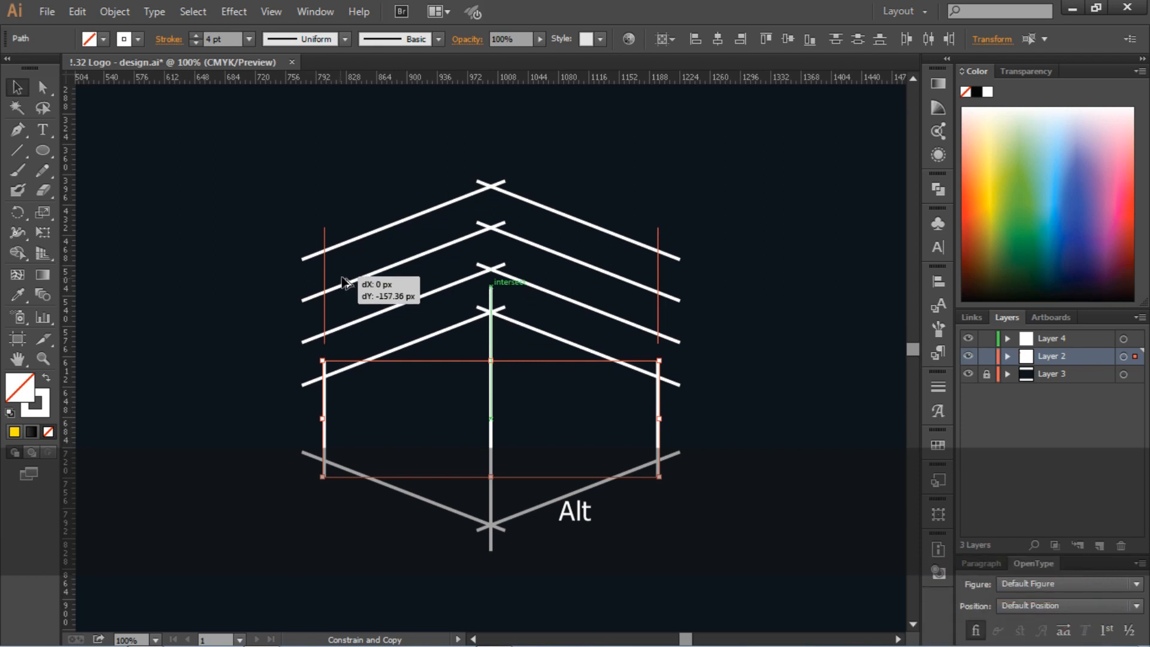
pyautogui.moveTo(344, 283); pyautogui.dragTo(344, 282)
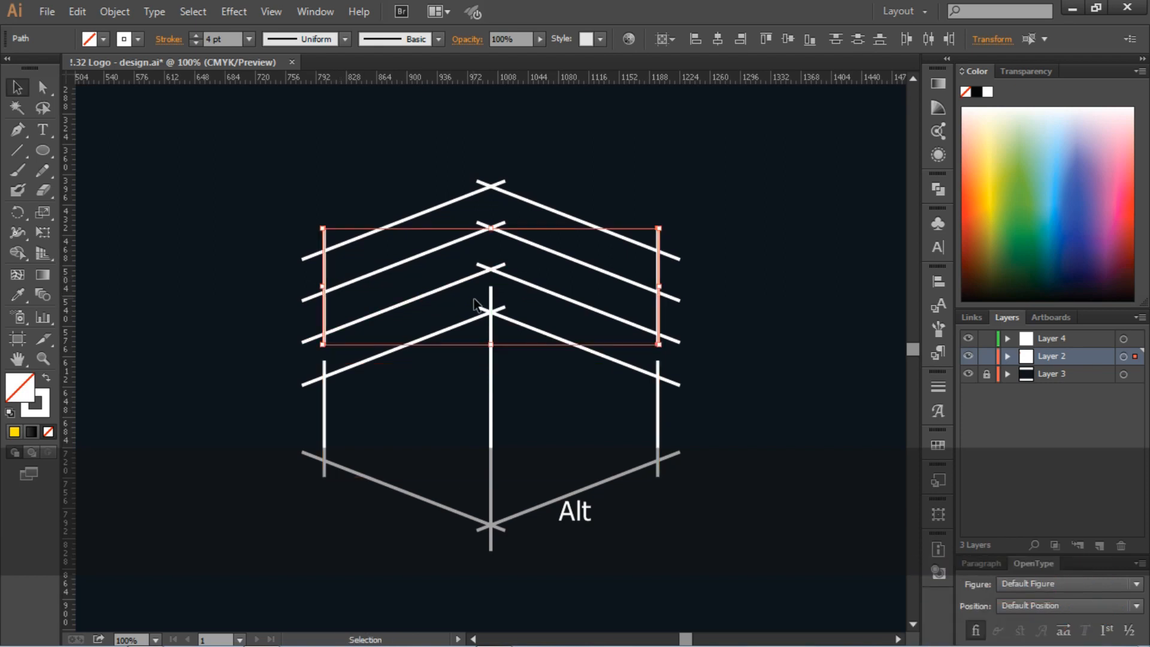
pyautogui.click(672, 193)
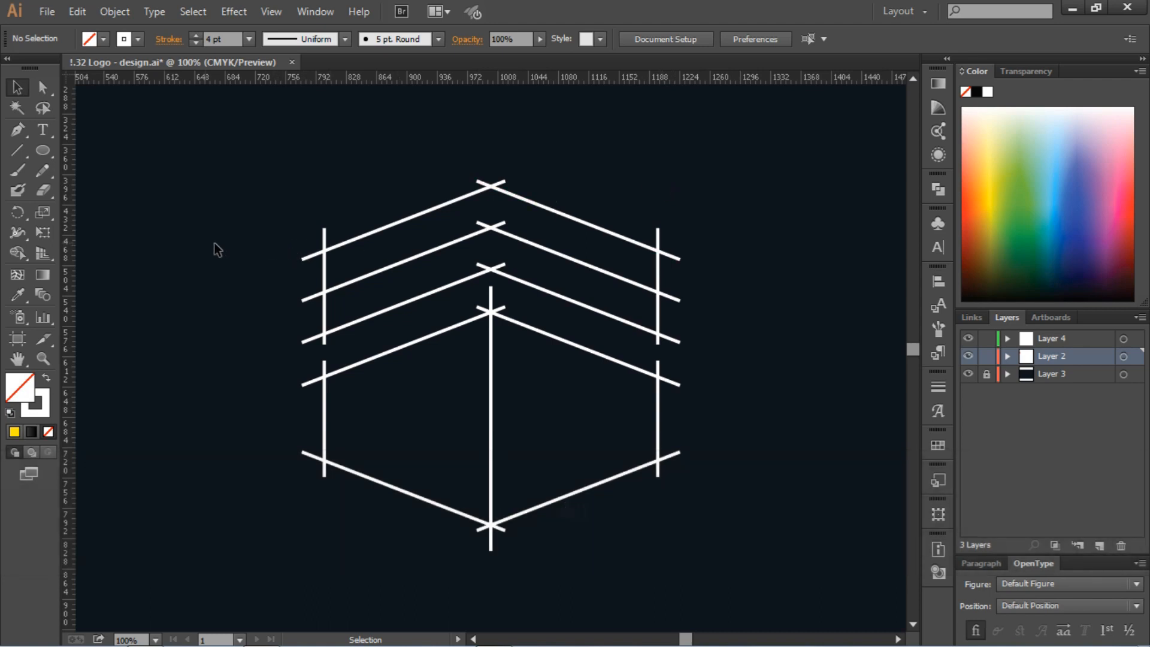
# - Create a 50 by 50 px square in the empty area beside the line construction
pyautogui.moveTo(42, 150); pyautogui.dragTo(86, 153)
pyautogui.click(178, 179)
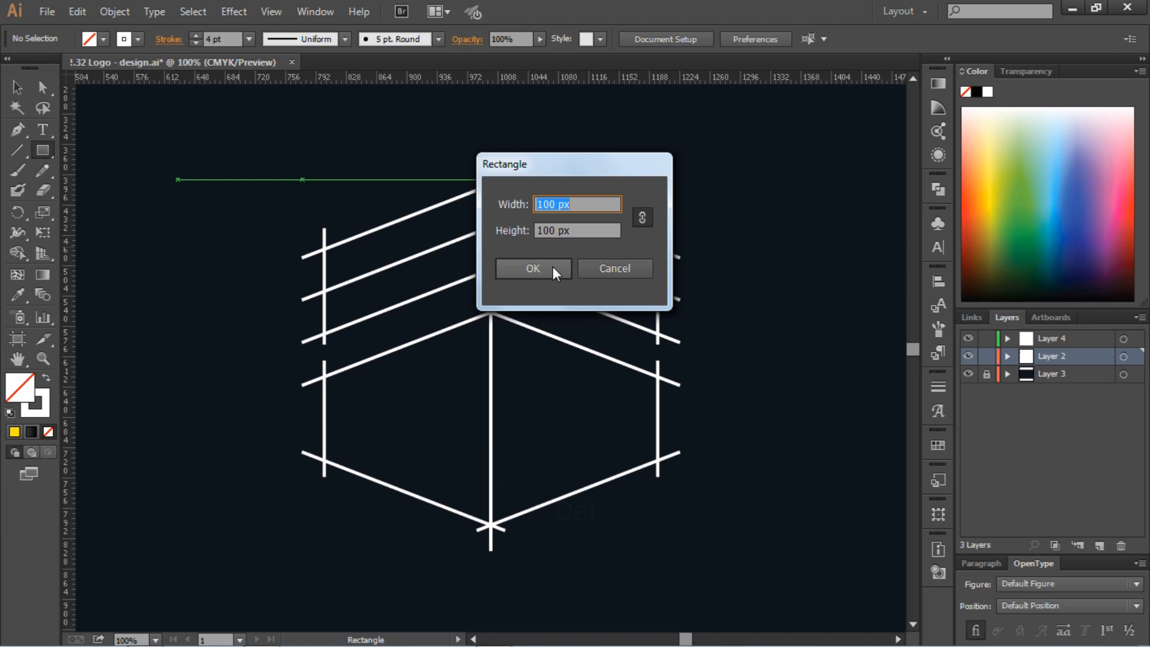
pyautogui.write('50')
pyautogui.press('Return')
pyautogui.click(17, 87)
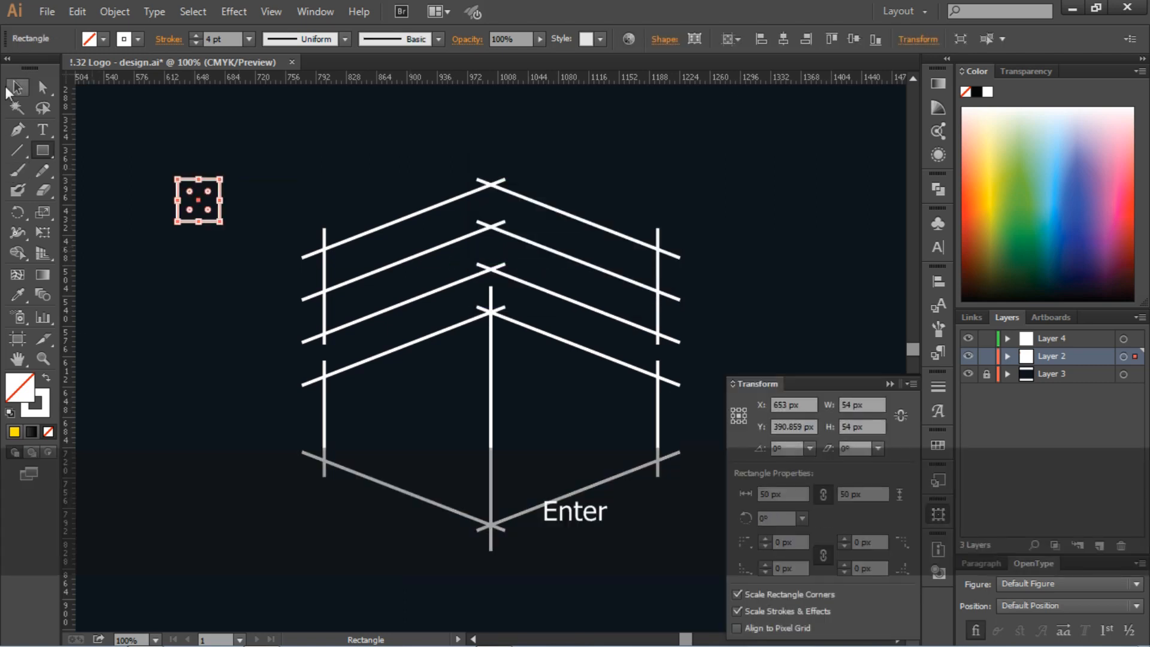
# - Arrange copies of the square as three pairs overlapping by half a width: inside each upper outer vertical and centred on the central axis
pyautogui.click(213, 189)
pyautogui.moveTo(219, 199); pyautogui.dragTo(366, 264)
pyautogui.keyDown('alt'); pyautogui.moveTo(366, 258); pyautogui.dragTo(502, 264); pyautogui.keyUp('alt')
pyautogui.keyDown('shift'); pyautogui.click(366, 258); pyautogui.keyUp('shift')
pyautogui.rightClick(368, 251)
pyautogui.click(406, 332)
pyautogui.hotkey('ctrl', 'd')
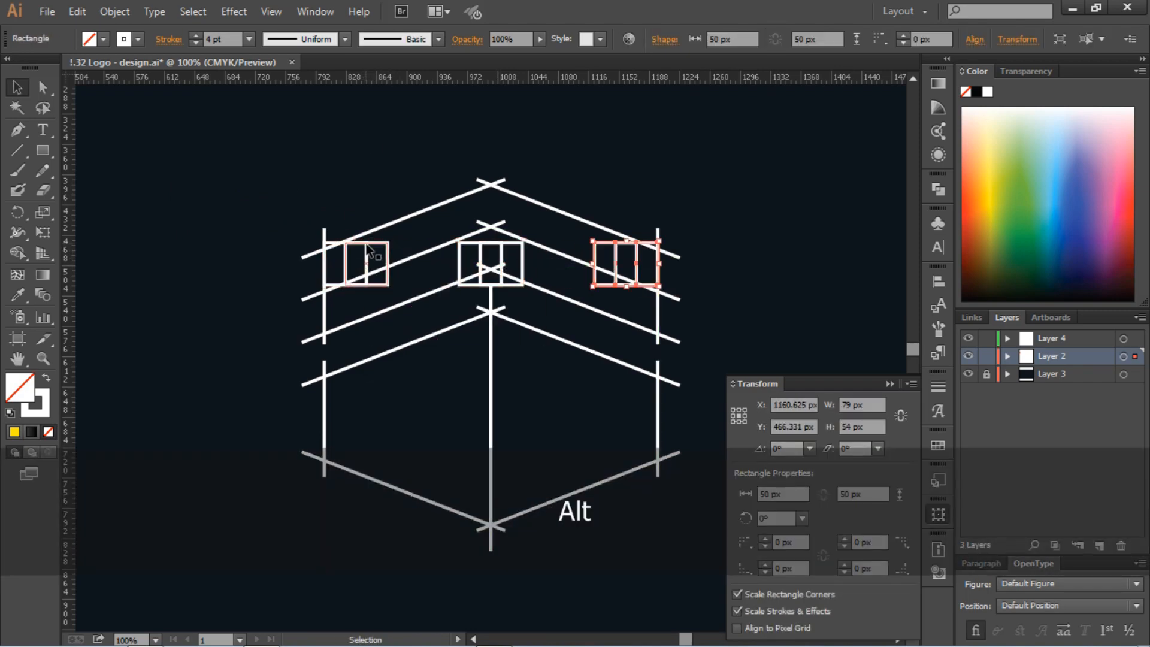
# - Duplicate the upper outer vertical line to the inner edges of the outer square pairs and both outer edges of the central pair
pyautogui.click(324, 234)
pyautogui.keyDown('alt'); pyautogui.moveTo(324, 233); pyautogui.dragTo(460, 223); pyautogui.keyUp('alt')
pyautogui.click(398, 224)
pyautogui.moveTo(460, 213); pyautogui.dragTo(522, 216)
pyautogui.keyDown('alt'); pyautogui.moveTo(387, 231); pyautogui.dragTo(595, 232); pyautogui.keyUp('alt')
# - Delete all the guide squares from the three overlapping pairs, keeping the vertical and slanted lines
pyautogui.click(617, 243)
pyautogui.keyDown('shift'); pyautogui.click(638, 242); pyautogui.keyUp('shift')
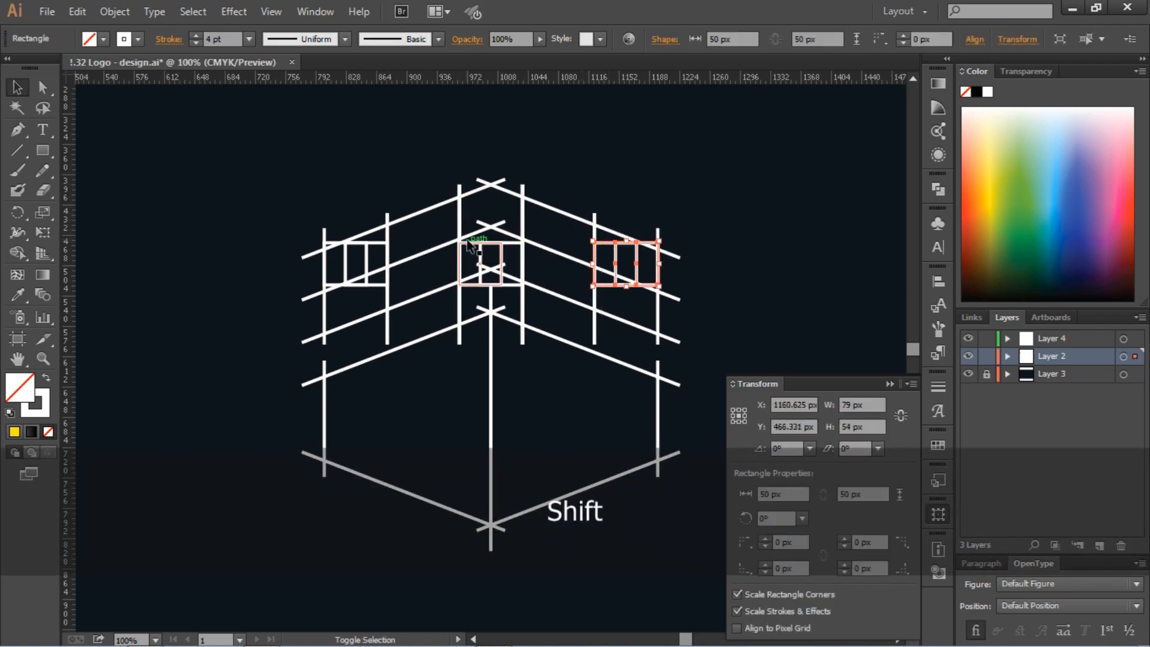
pyautogui.keyDown('shift'); pyautogui.click(481, 243); pyautogui.keyUp('shift')
pyautogui.keyDown('shift'); pyautogui.click(362, 246); pyautogui.keyUp('shift')
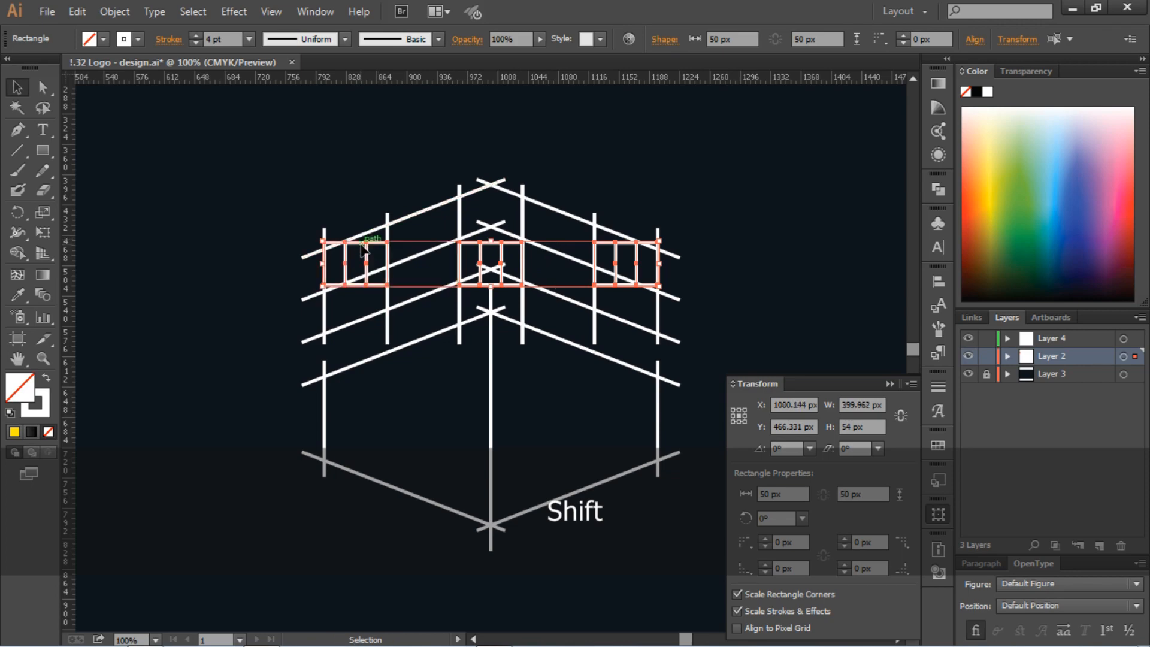
pyautogui.press('Delete')
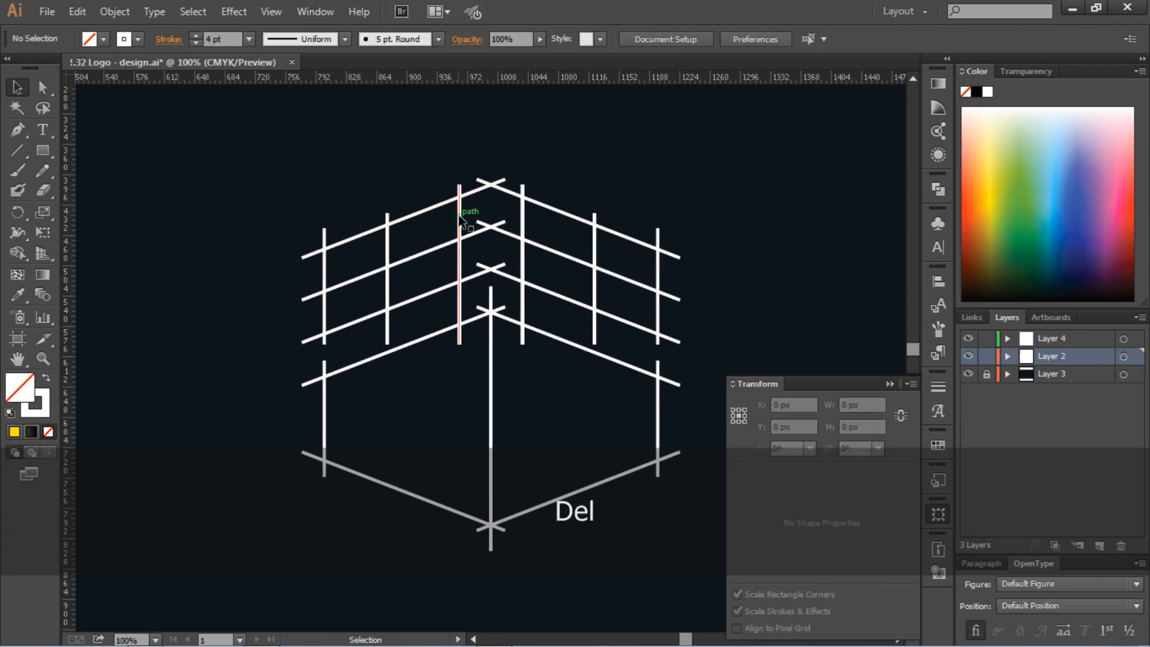
# - Select all the construction lines and set their stroke weight to 4 pt
pyautogui.moveTo(291, 167); pyautogui.dragTo(663, 520)
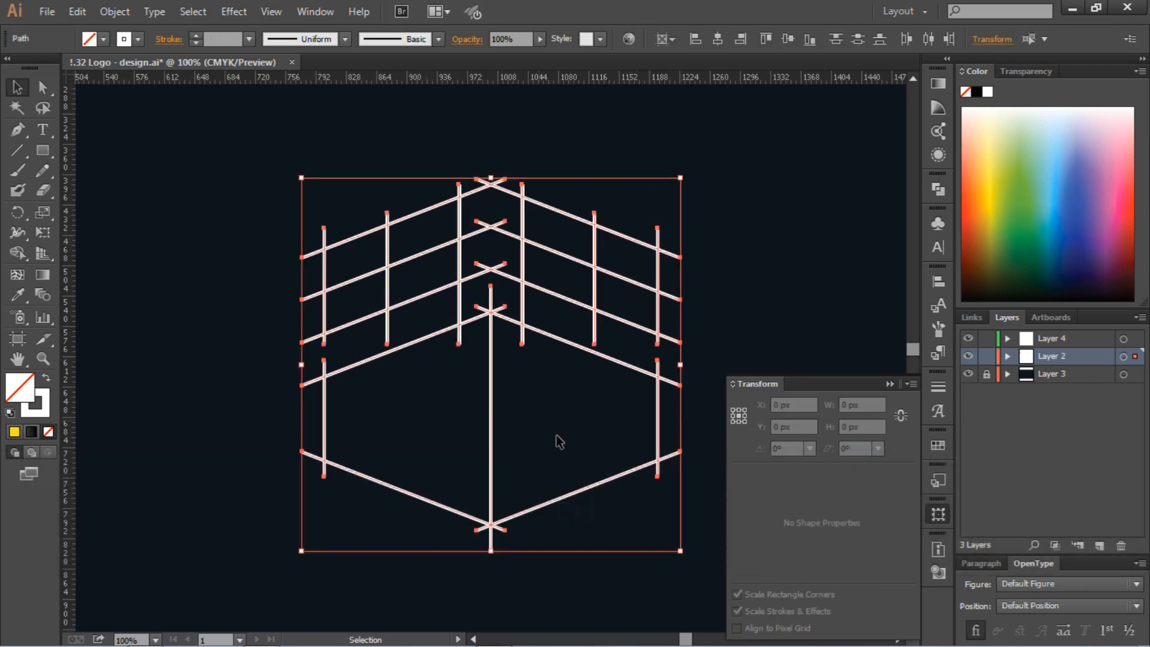
pyautogui.scroll(-1, 215, 39)
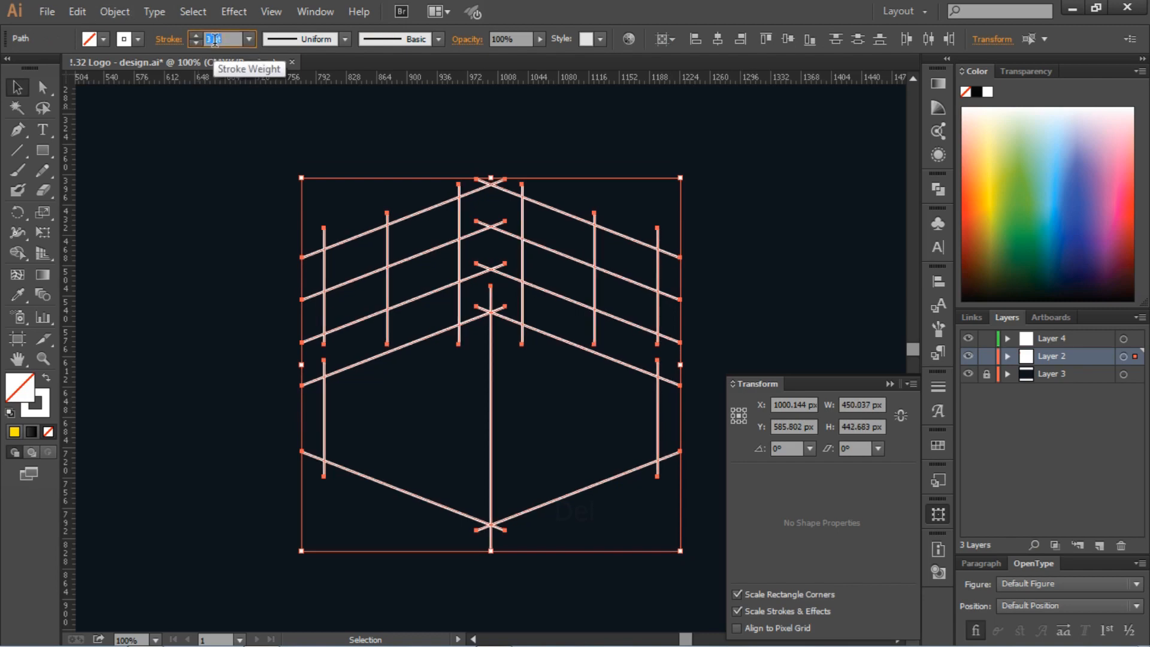
pyautogui.scroll(1, 224, 41)
pyautogui.click(236, 154)
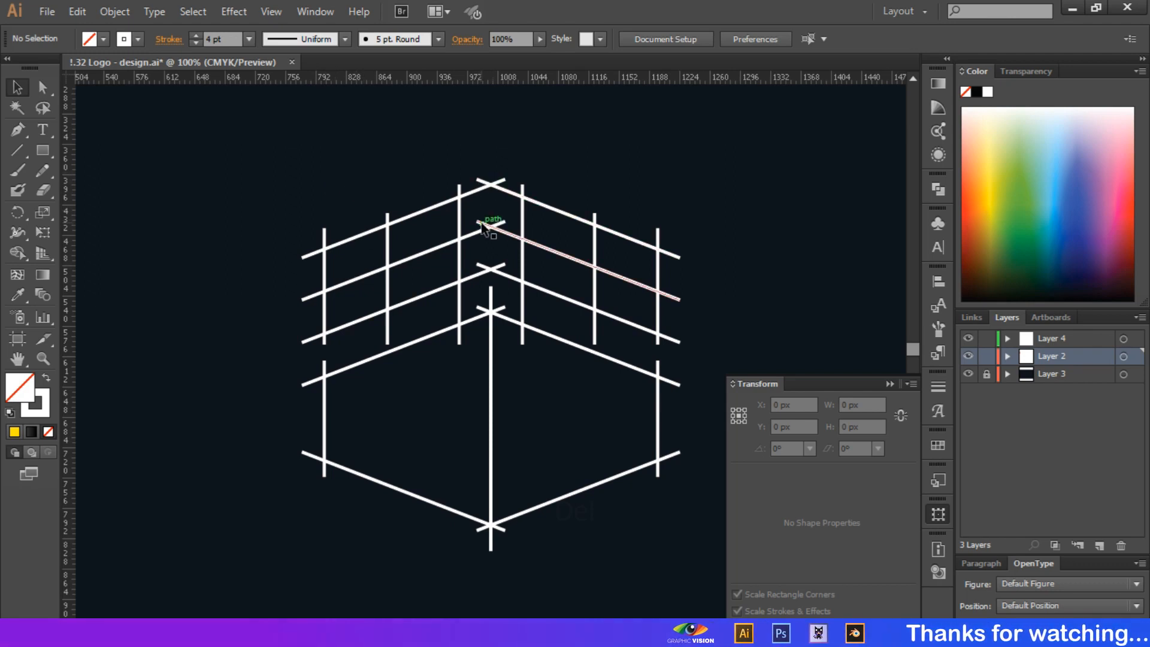
# - Try to duplicate the central vertical line upward and shorten the copy to end at the original line's top, and delete the copy
pyautogui.click(493, 350)
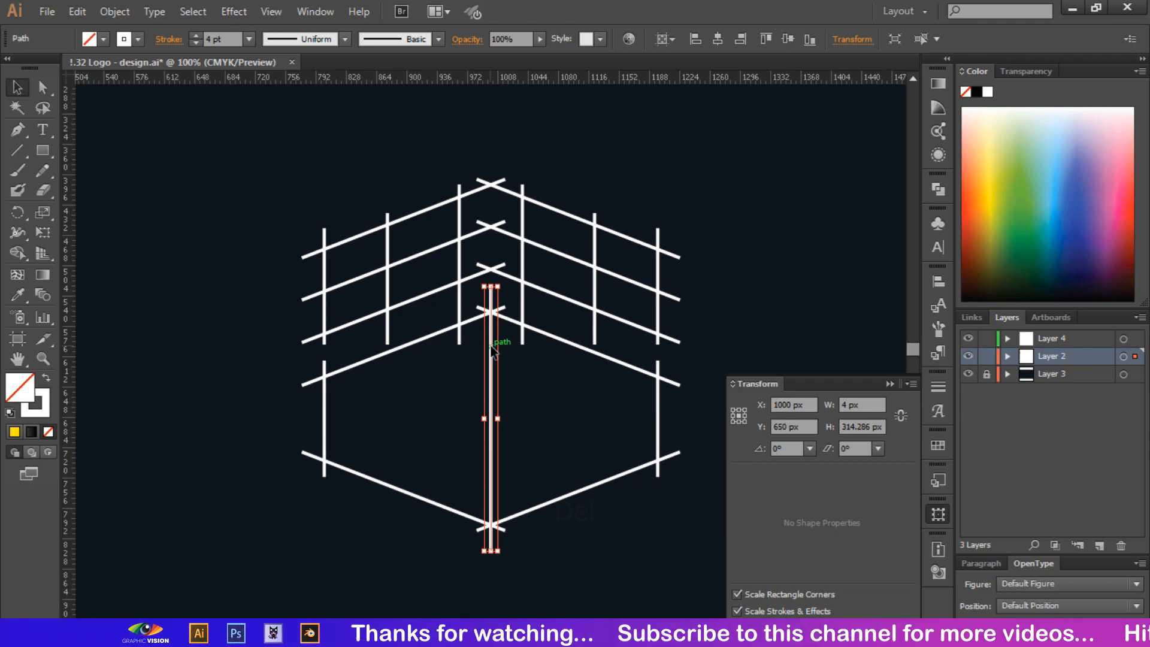
pyautogui.moveTo(493, 352); pyautogui.dragTo(492, 162)
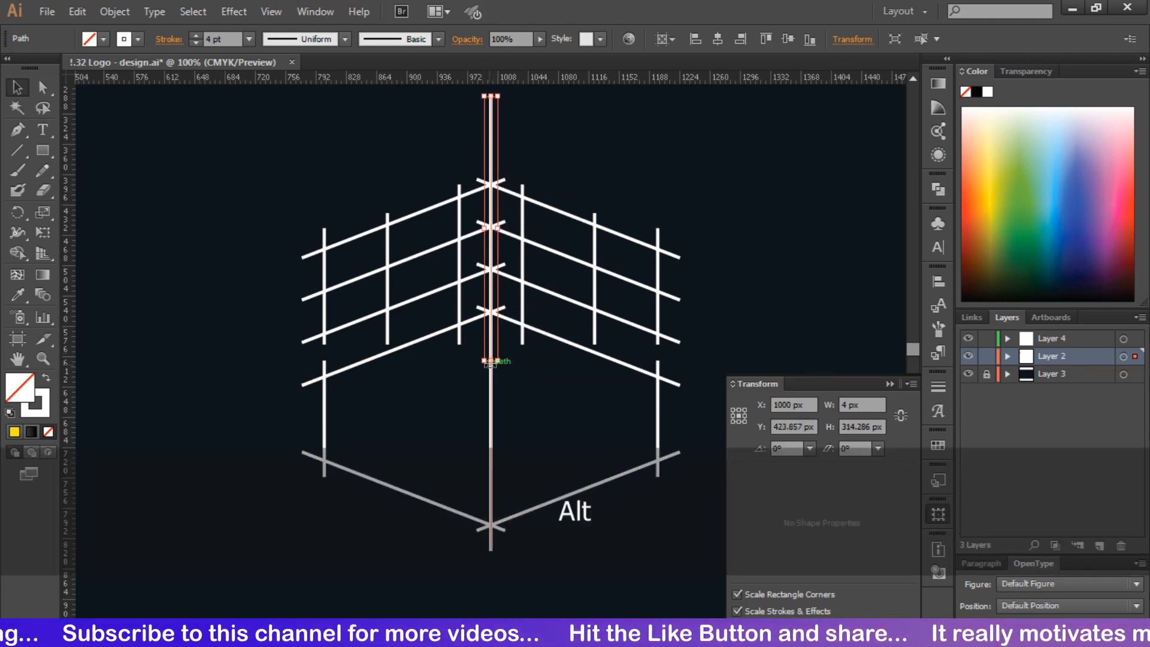
pyautogui.moveTo(490, 362); pyautogui.dragTo(492, 286)
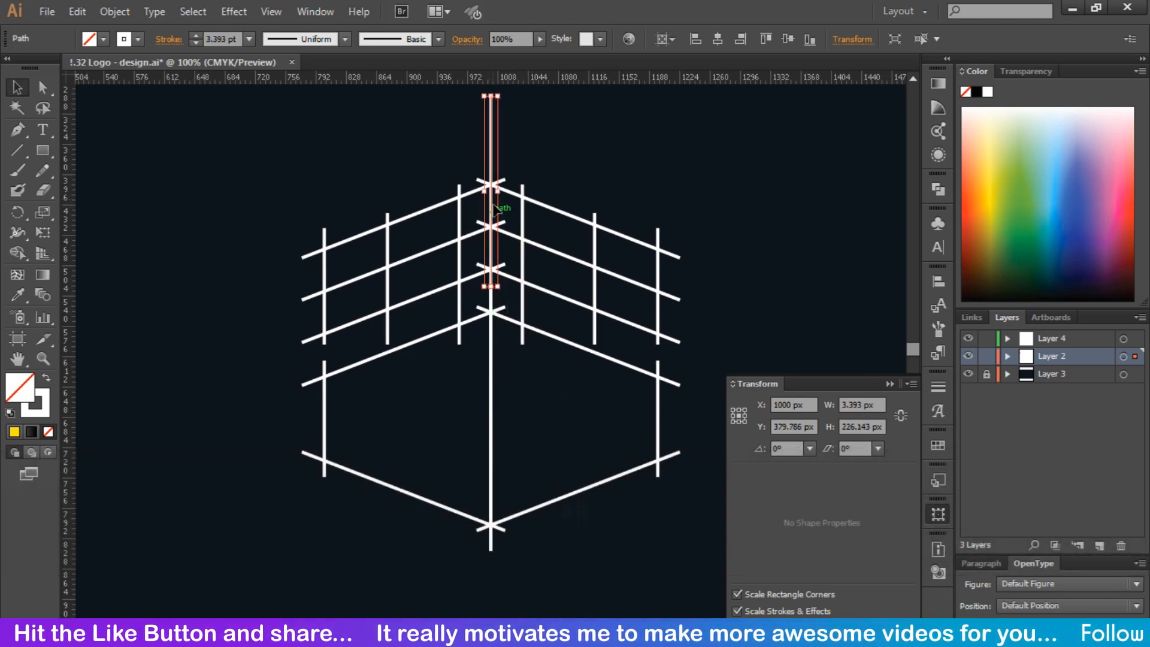
pyautogui.scroll(2, 494, 150)
pyautogui.press('Delete')
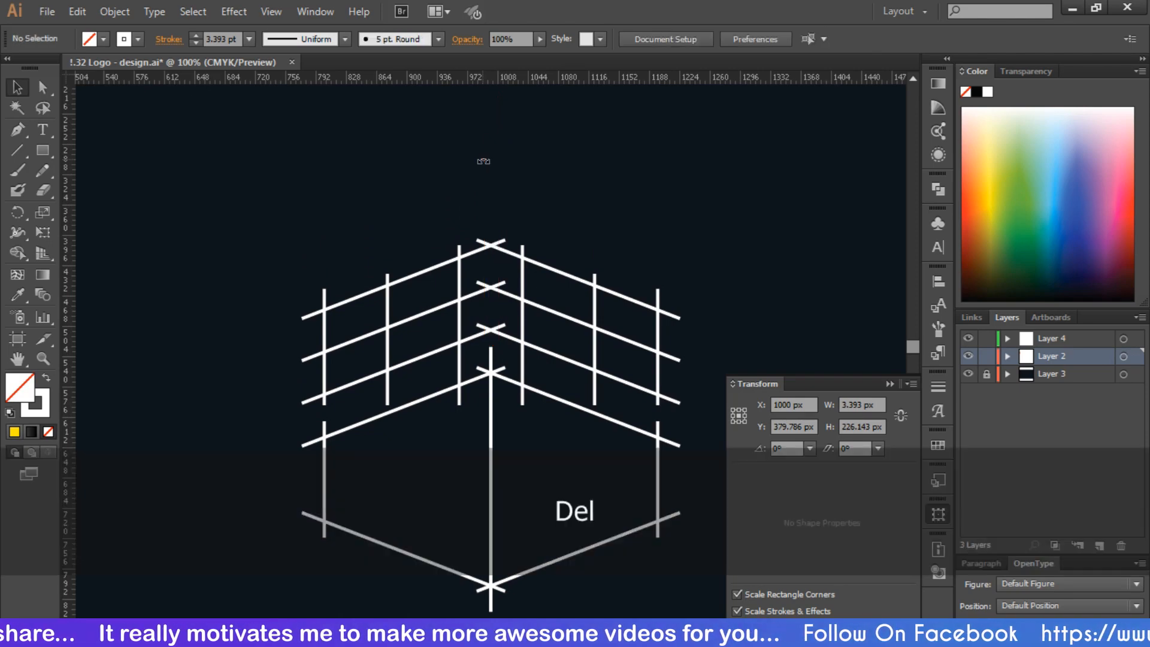
# - Stretch the central vertical line upward past the topmost intersection, to about 452 px tall, and set its stroke back to 4 pt
pyautogui.click(490, 444)
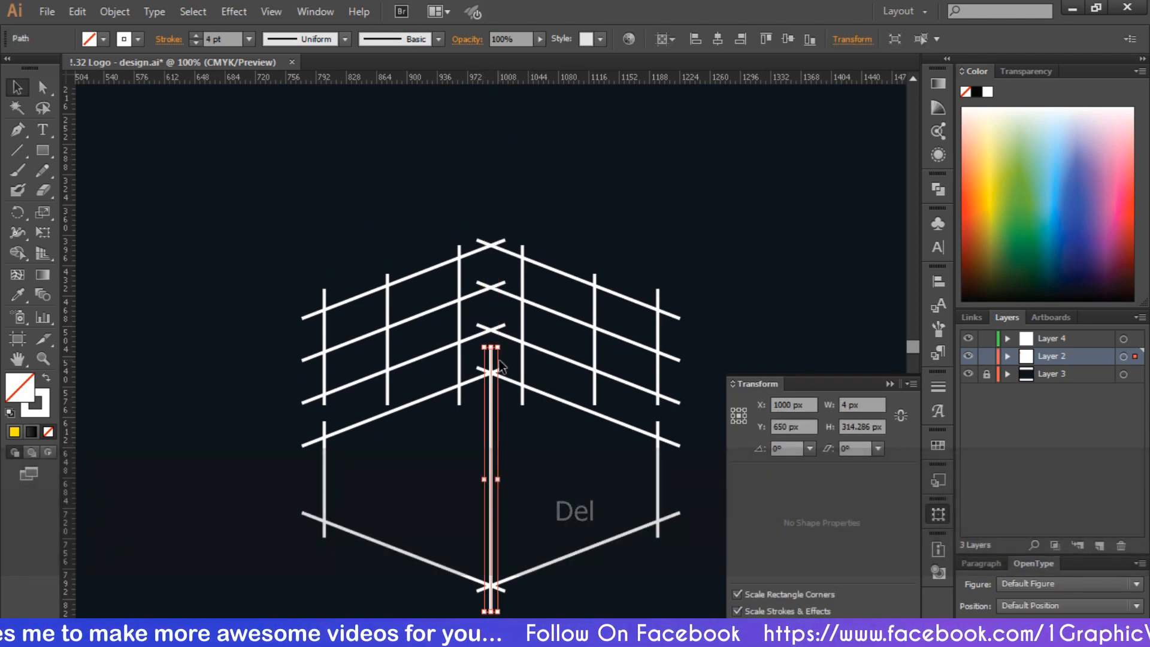
pyautogui.moveTo(491, 347); pyautogui.dragTo(500, 230)
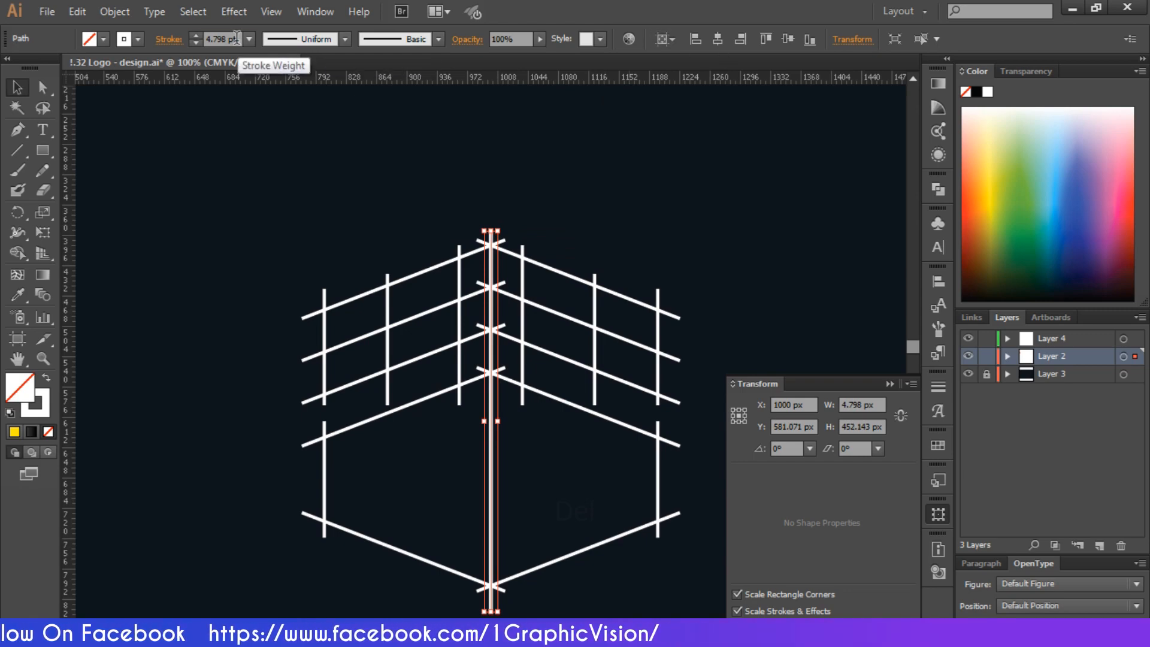
pyautogui.click(310, 192)
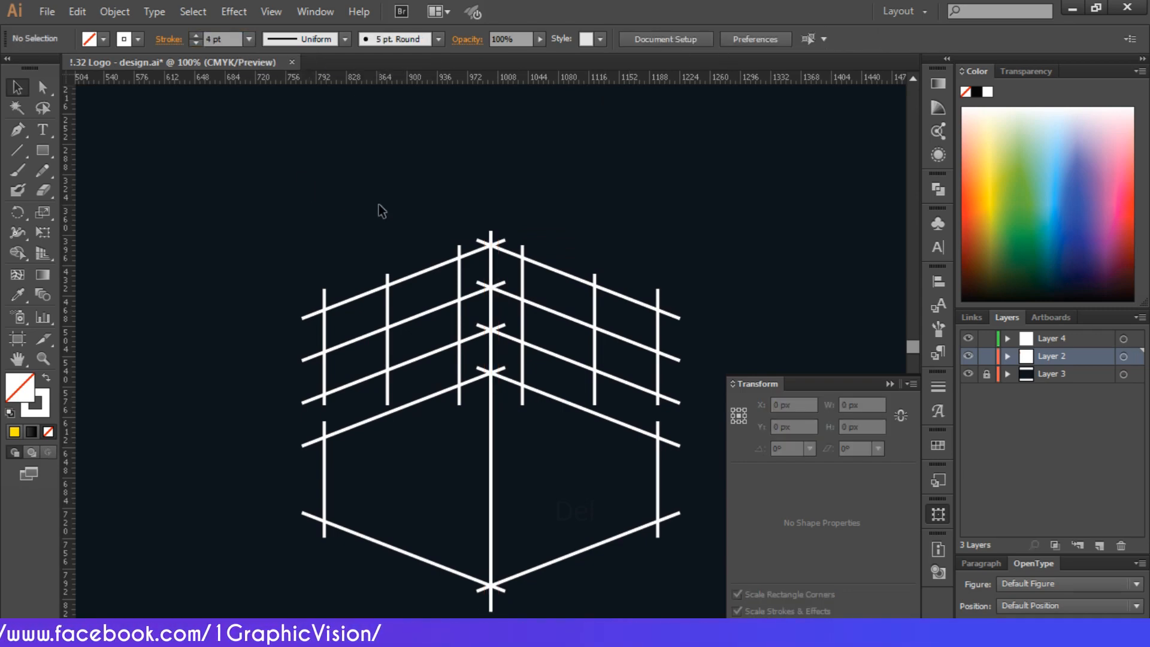
pyautogui.scroll(-2, 379, 208)
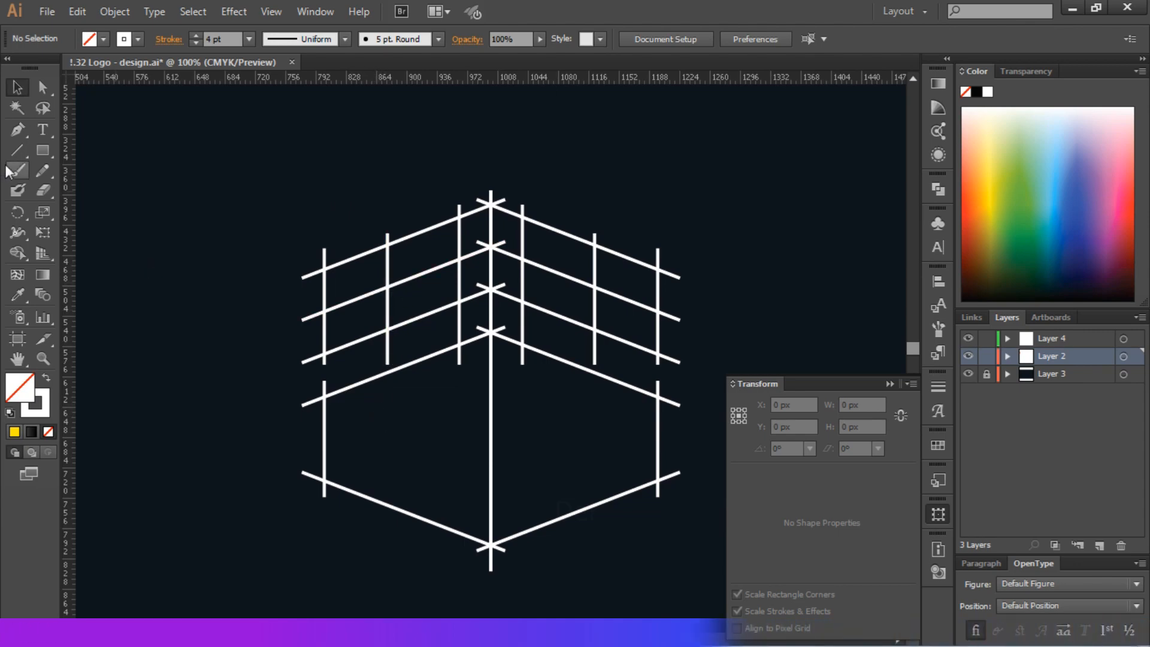
# - Create a 100 by 100 px square in the empty area beside the line construction
pyautogui.click(43, 148)
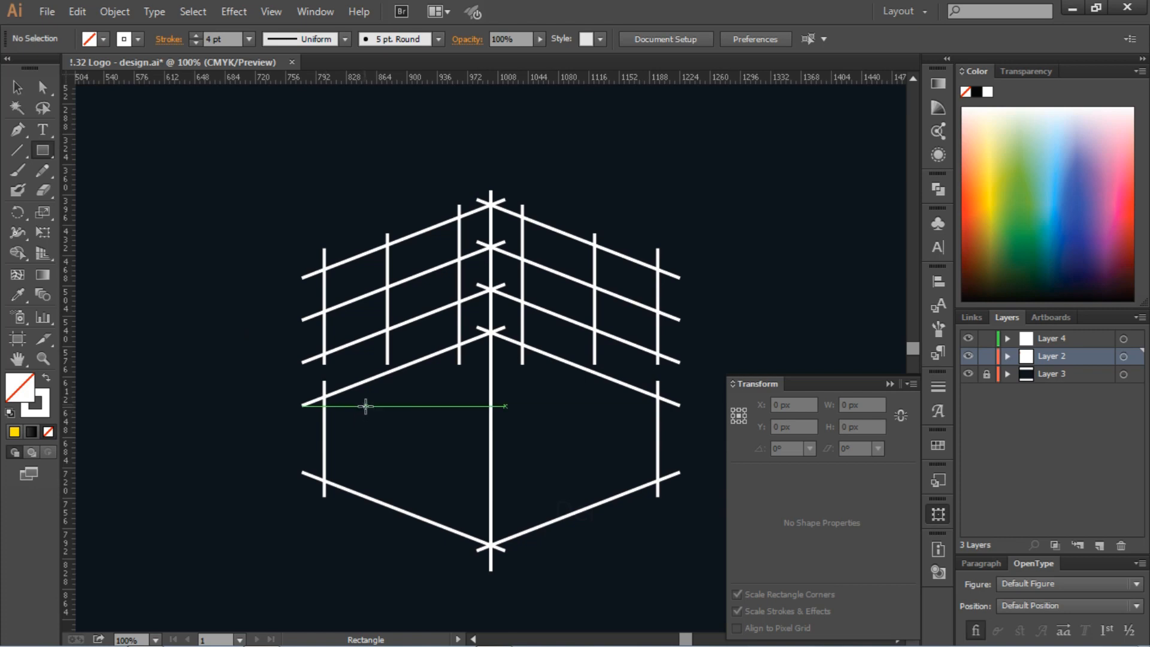
pyautogui.moveTo(364, 406); pyautogui.dragTo(437, 460)
pyautogui.hotkey('ctrl', 'z')
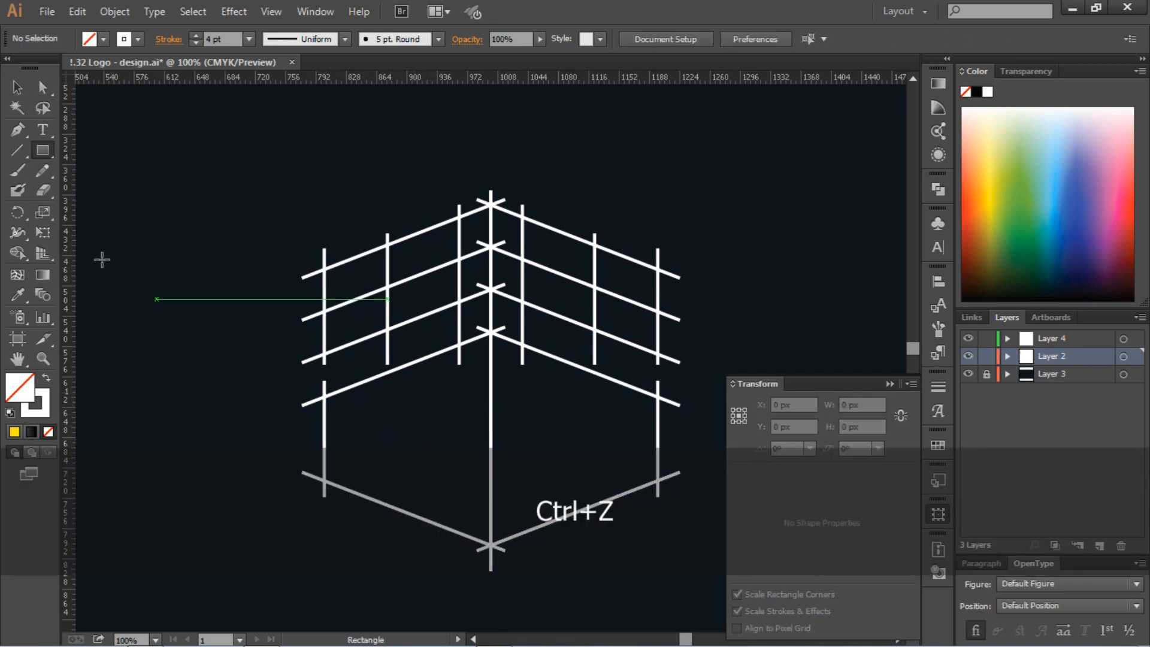
pyautogui.click(153, 248)
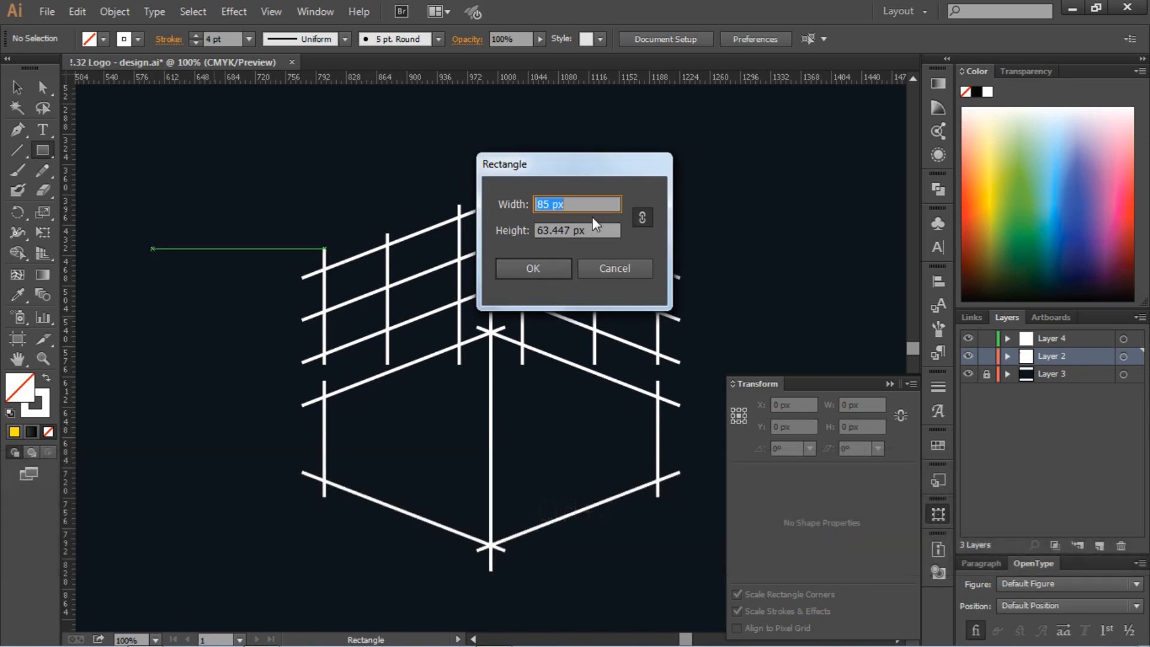
pyautogui.click(584, 231)
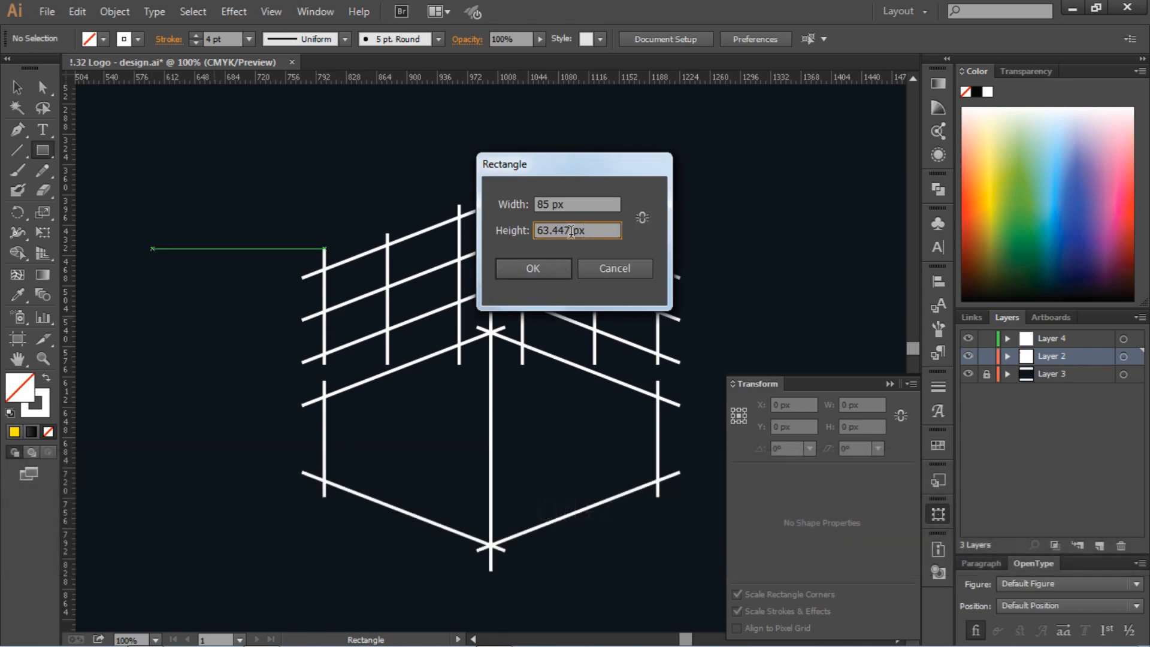
pyautogui.write('100')
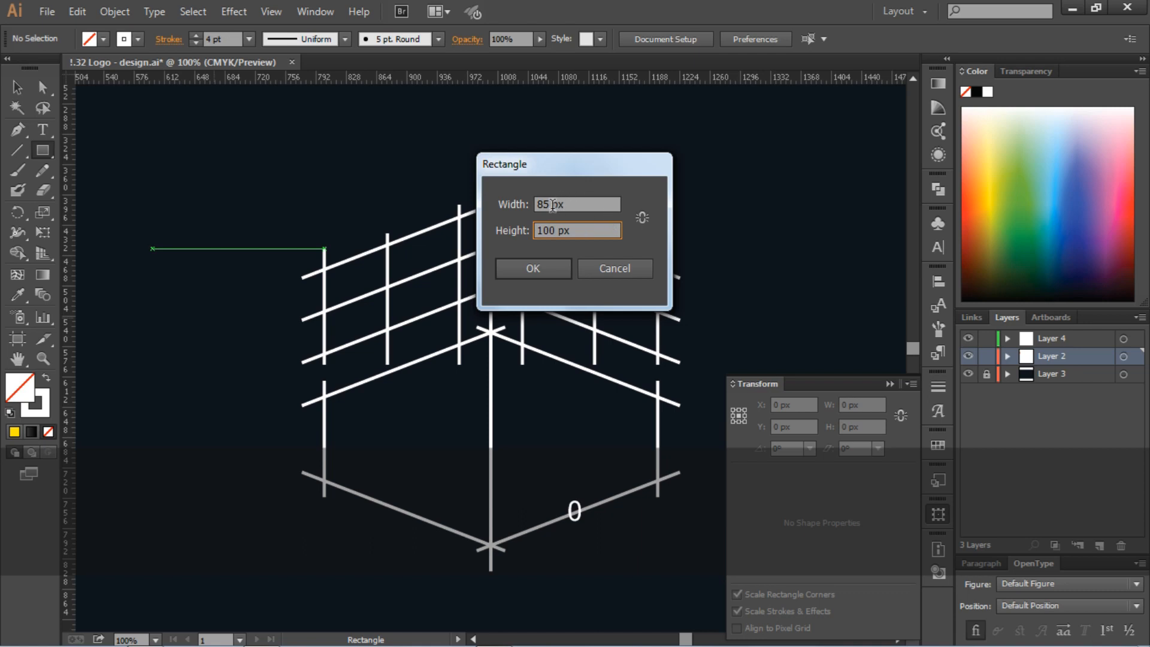
pyautogui.doubleClick(552, 205)
pyautogui.write('1')
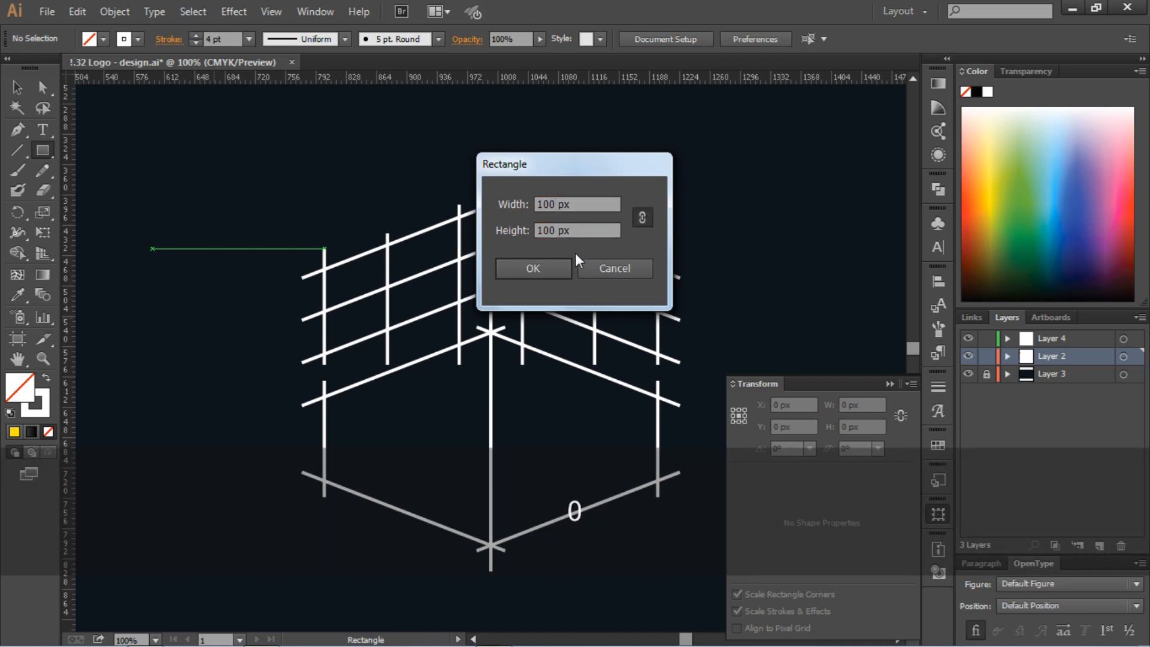
pyautogui.click(563, 265)
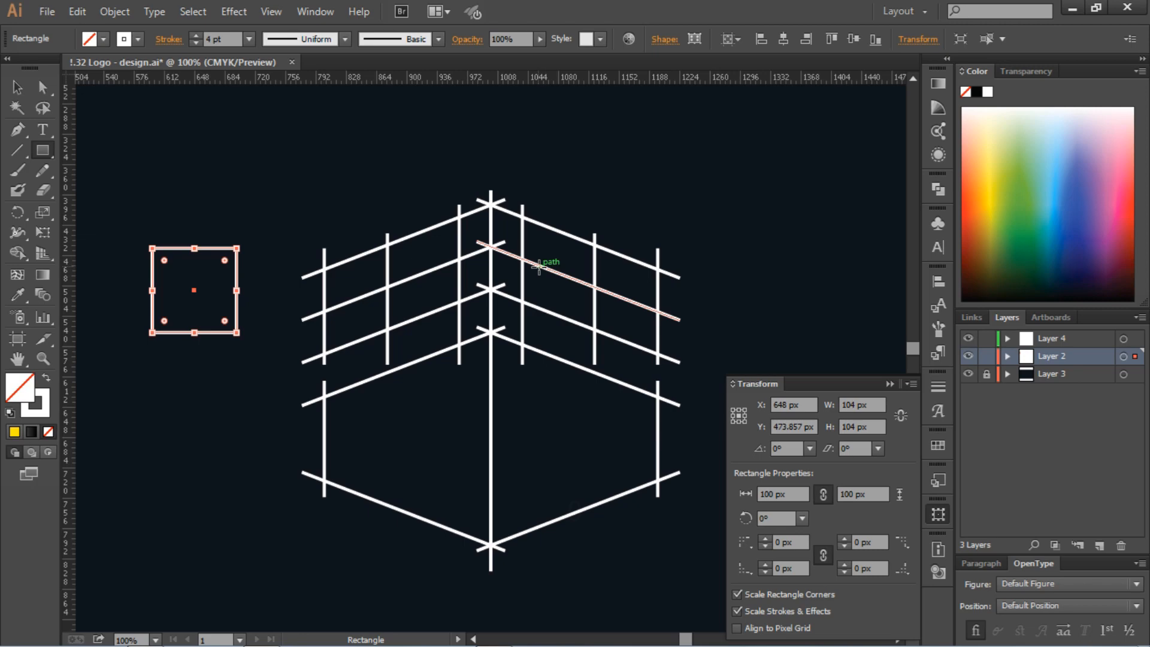
# - Create a 50 by 50 px square in the empty area above the 100 px square
pyautogui.click(124, 158)
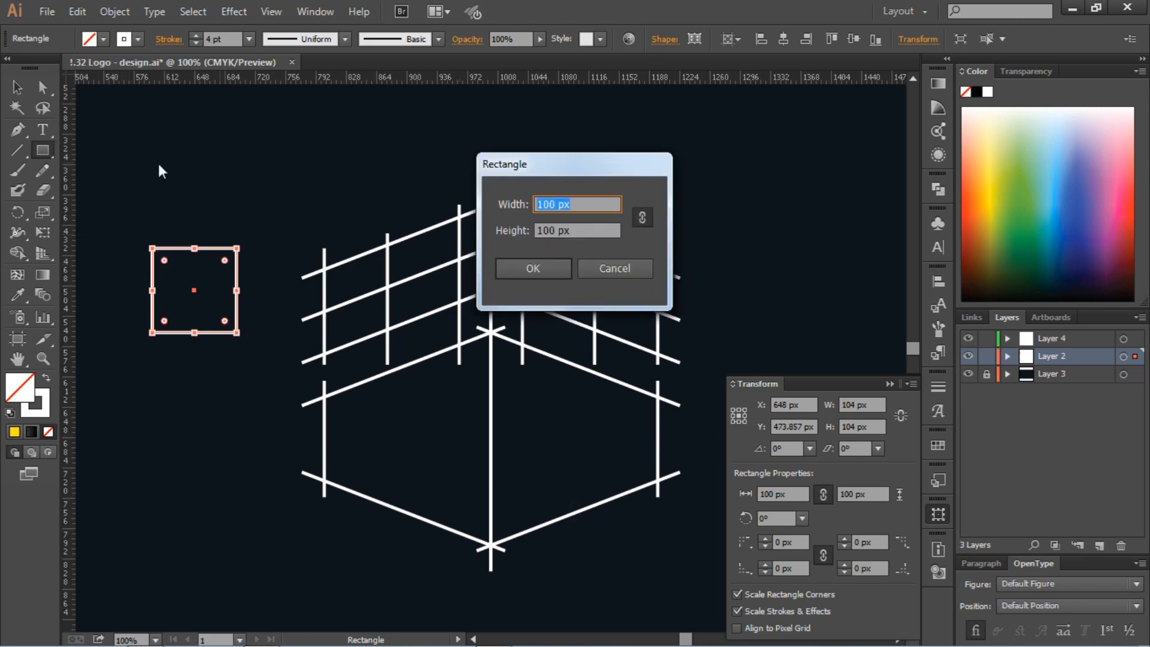
pyautogui.write('50')
pyautogui.press('Return')
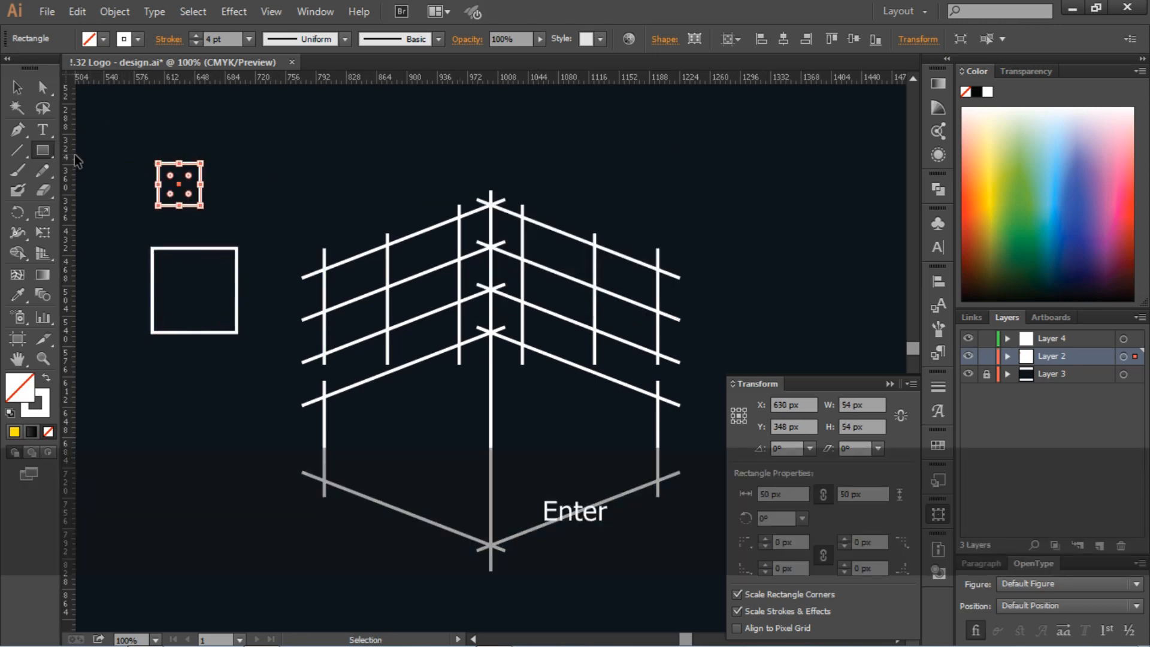
pyautogui.click(250, 126)
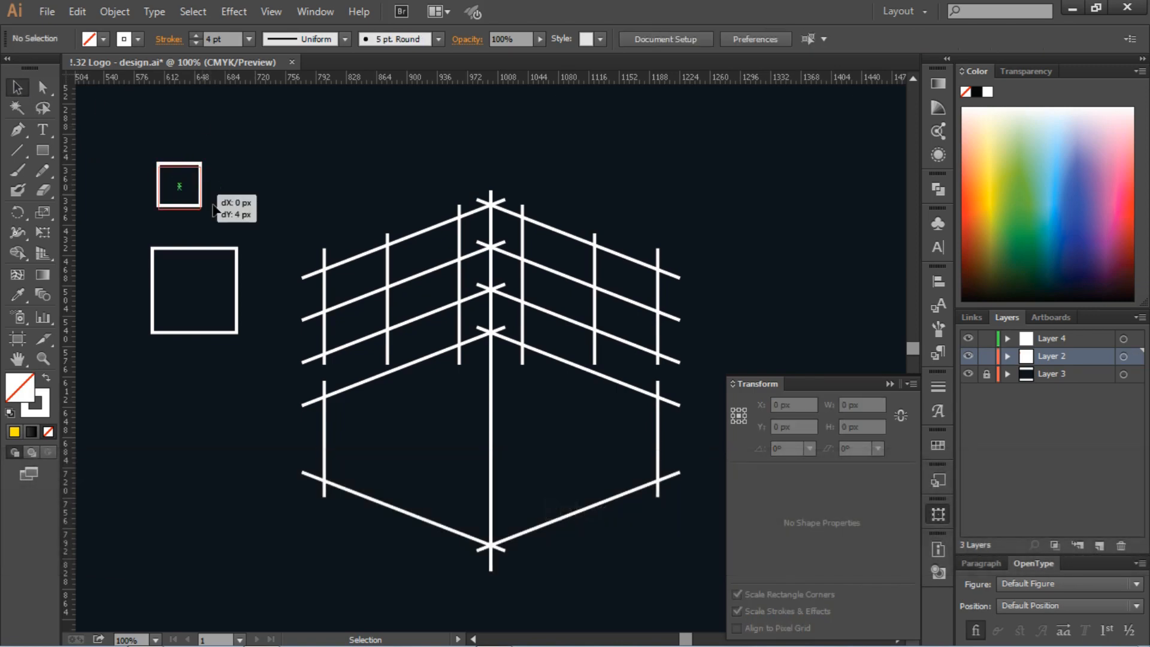
# - Place 50 px squares inside the lower left outer line and left of the central line, and duplicate both into the right half
pyautogui.moveTo(201, 193); pyautogui.dragTo(496, 444)
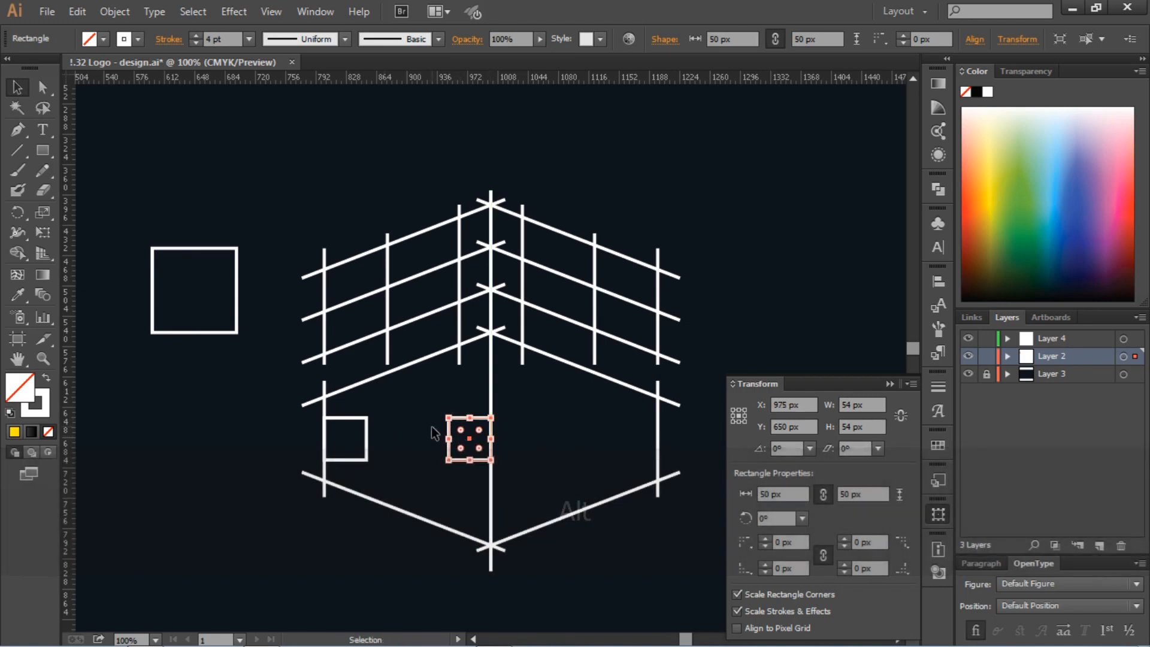
pyautogui.keyDown('shift'); pyautogui.click(367, 434); pyautogui.keyUp('shift')
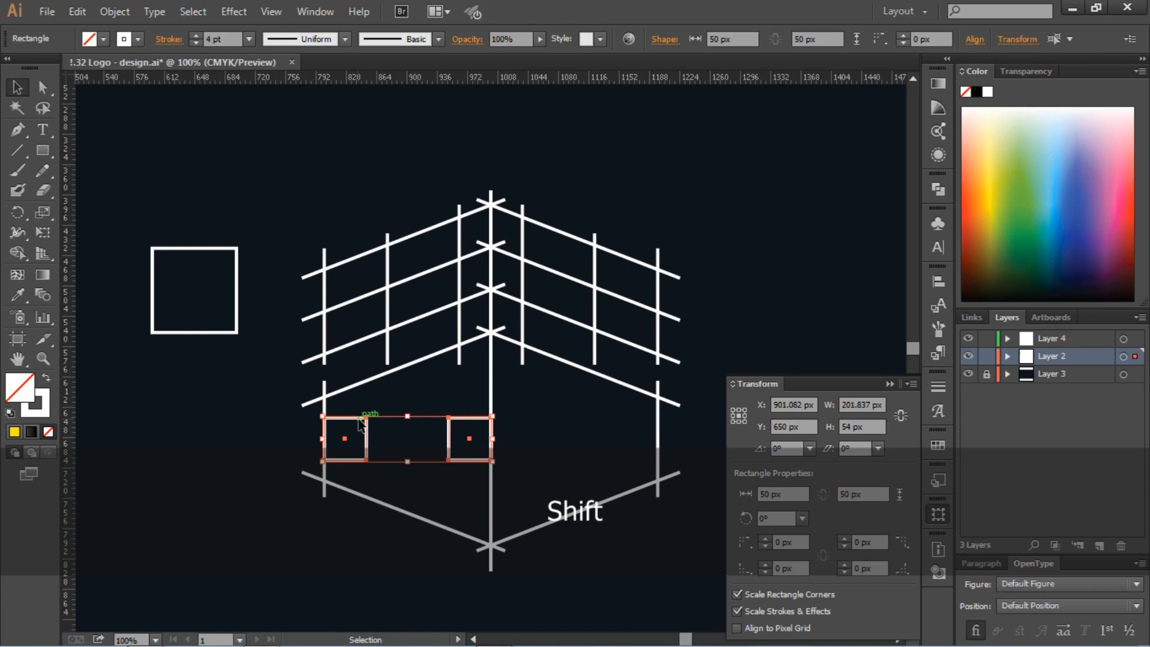
pyautogui.moveTo(361, 424); pyautogui.dragTo(525, 428)
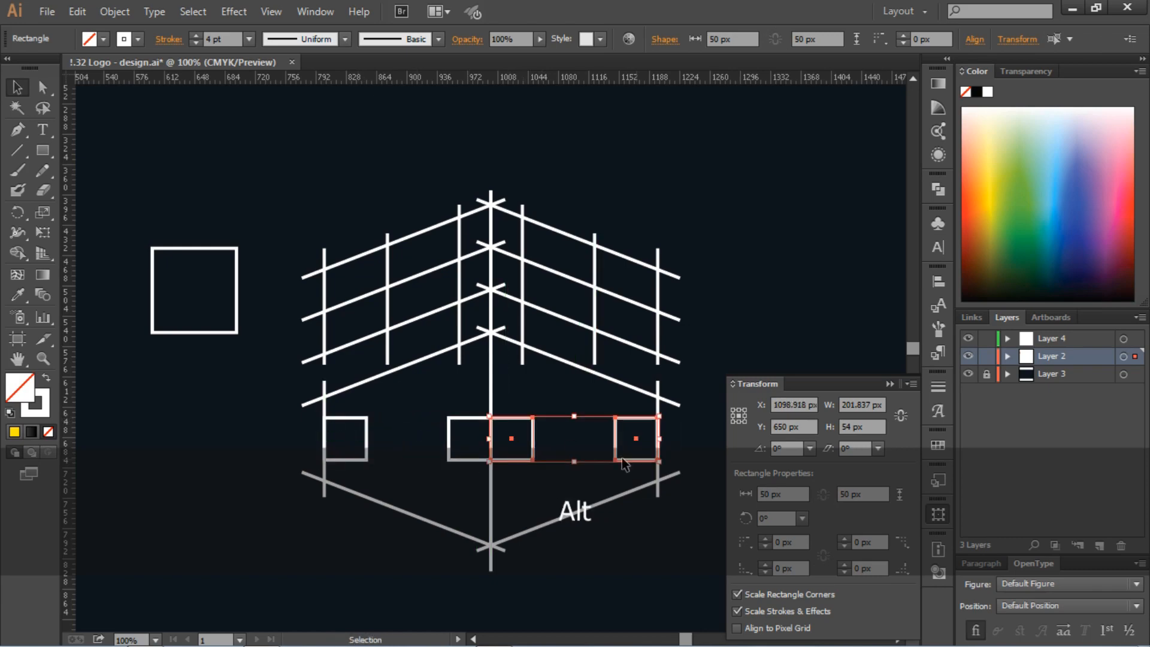
pyautogui.click(717, 461)
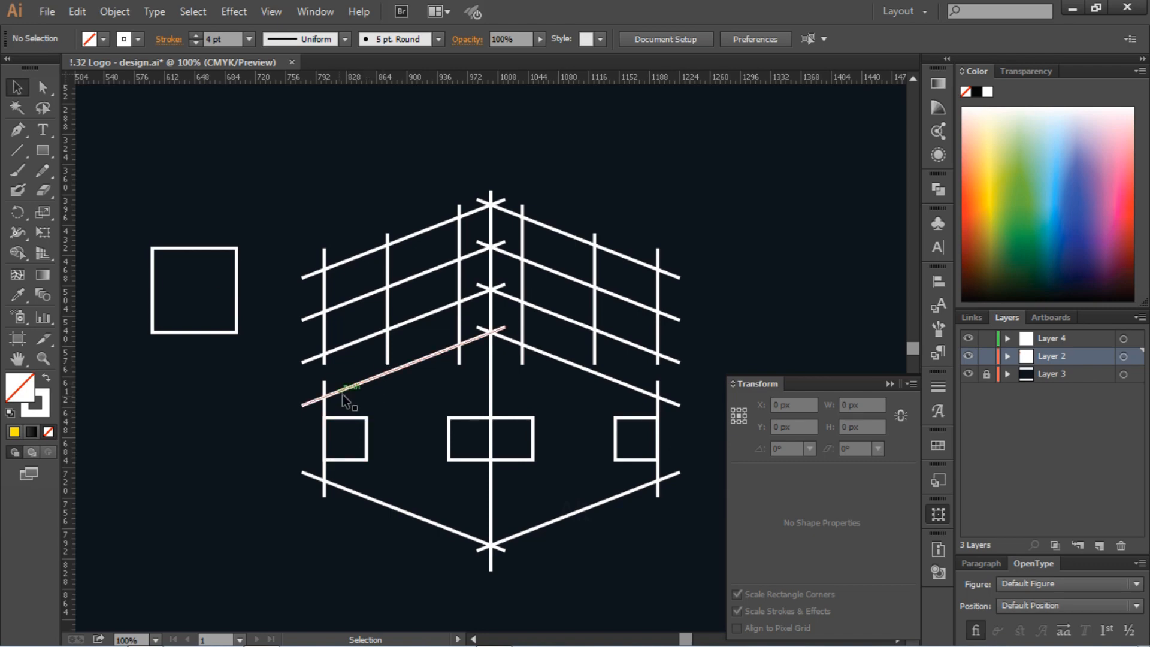
# - Copy the lower left outer vertical line onto the inner edges of the outer squares and the outer edges of the two central squares
pyautogui.click(324, 406)
pyautogui.moveTo(325, 412); pyautogui.dragTo(366, 414)
pyautogui.moveTo(368, 444); pyautogui.dragTo(618, 445)
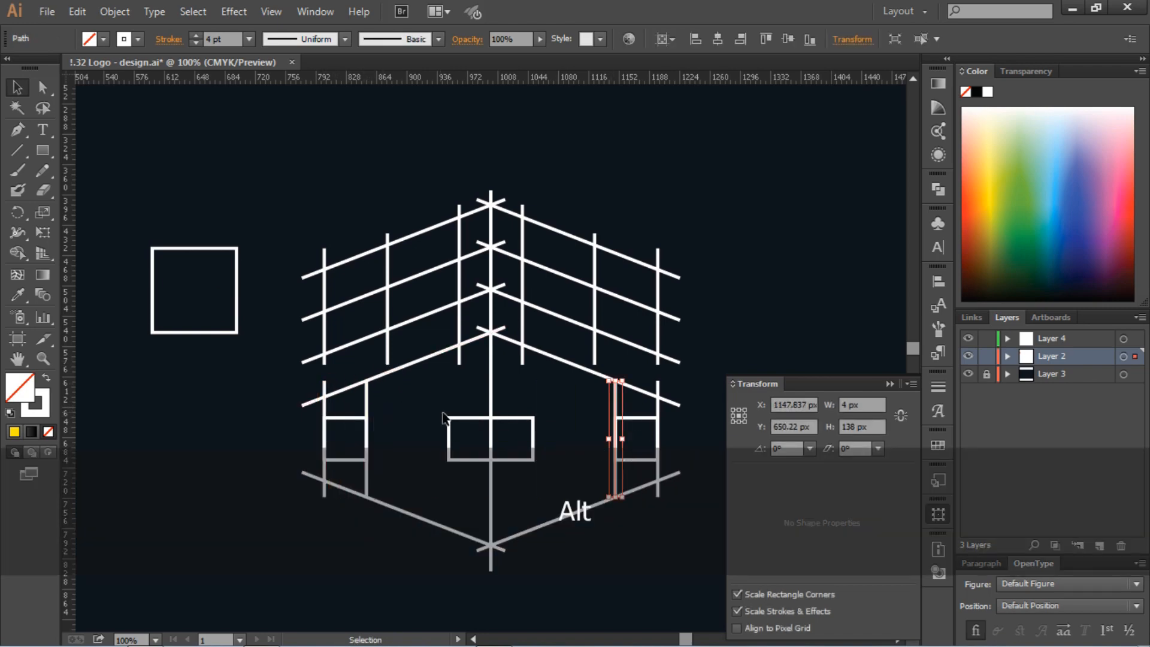
pyautogui.moveTo(368, 413); pyautogui.dragTo(533, 413)
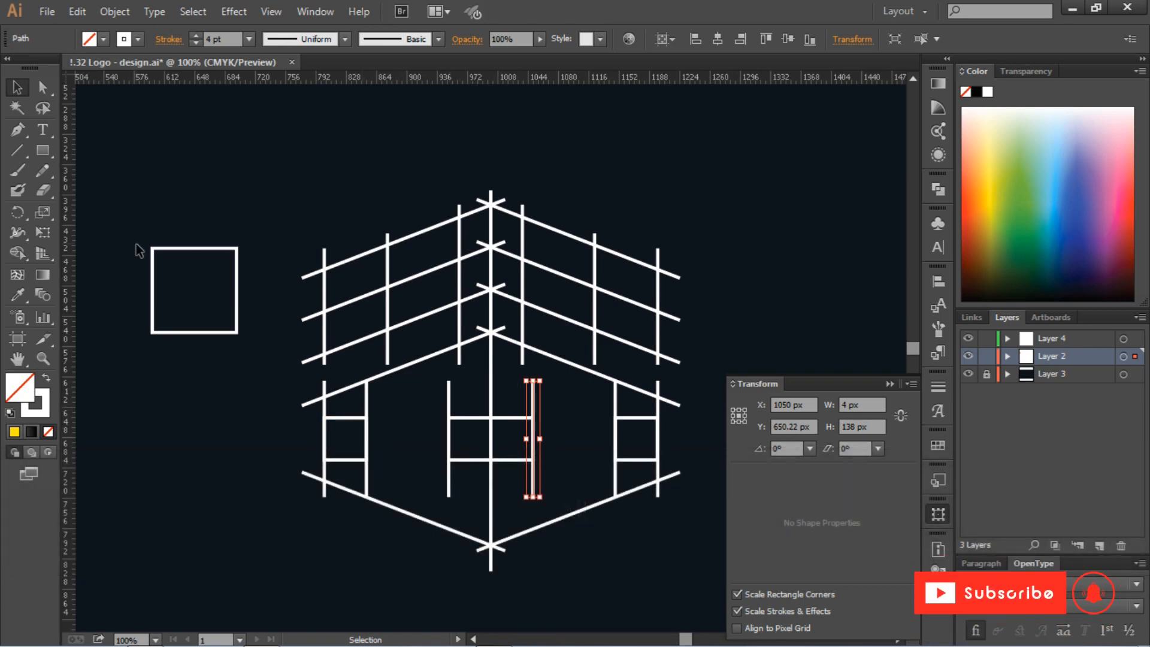
# - Draw the left trapezoid with the Pen tool, joining the inner vertical line's ends through the outer square's two inner corners
pyautogui.press('p')
pyautogui.click(449, 381)
pyautogui.click(366, 418)
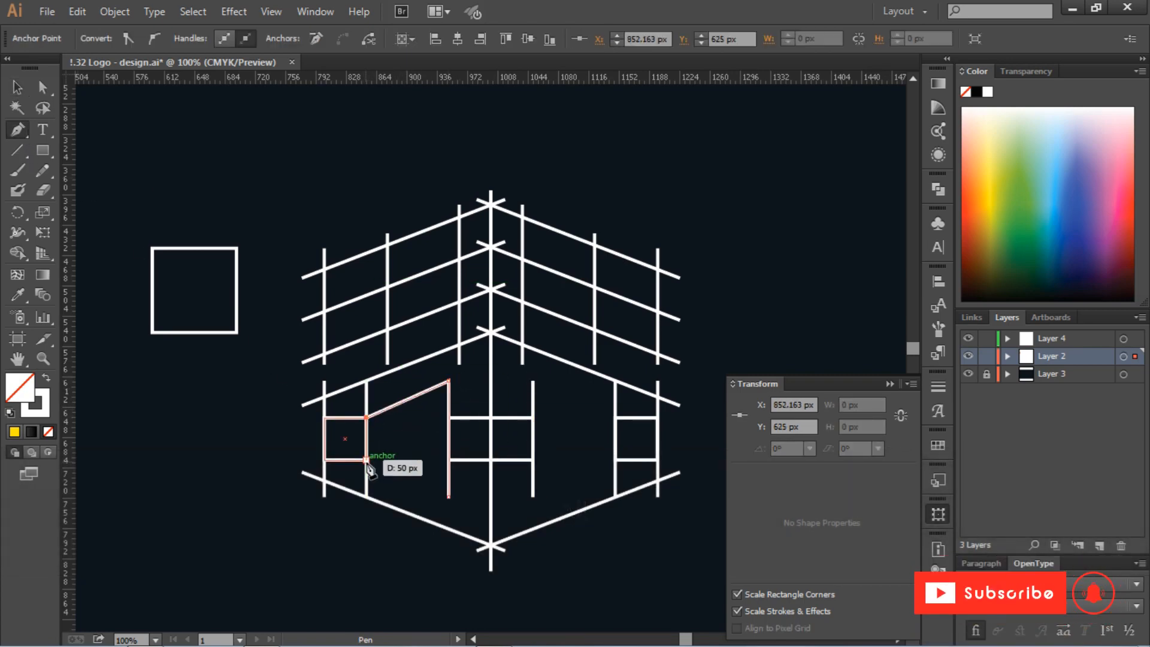
pyautogui.click(366, 459)
pyautogui.click(449, 497)
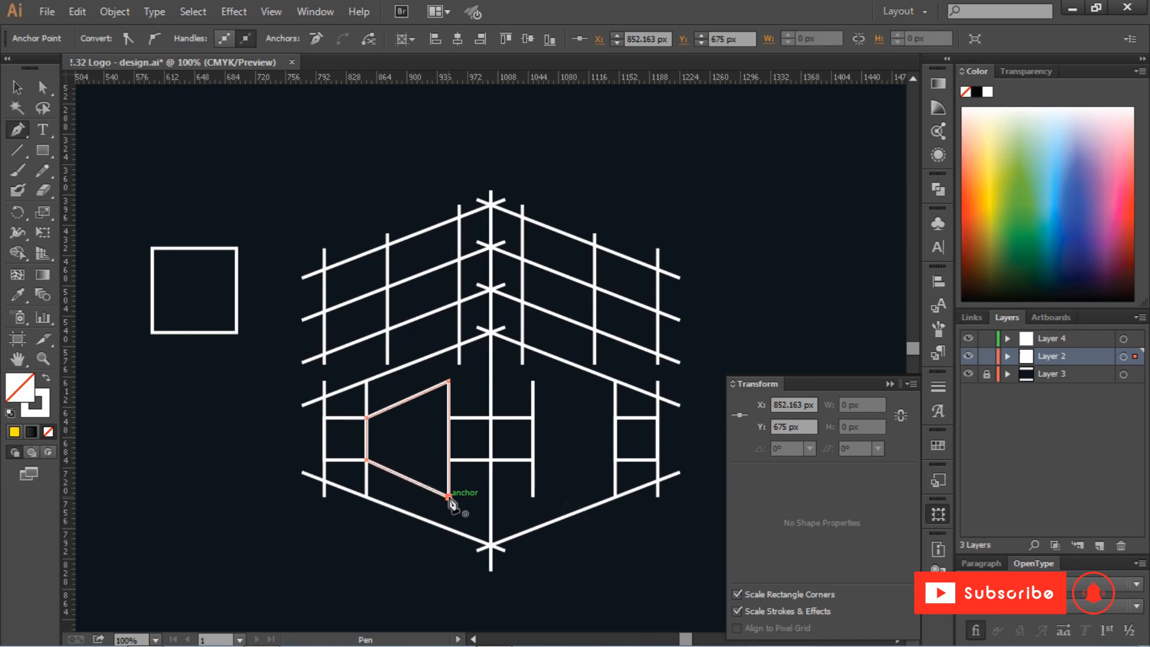
# - Draw the matching right trapezoid, joining the inner vertical line's ends through the right outer square's two inner corners
pyautogui.click(533, 381)
pyautogui.click(616, 417)
pyautogui.click(616, 459)
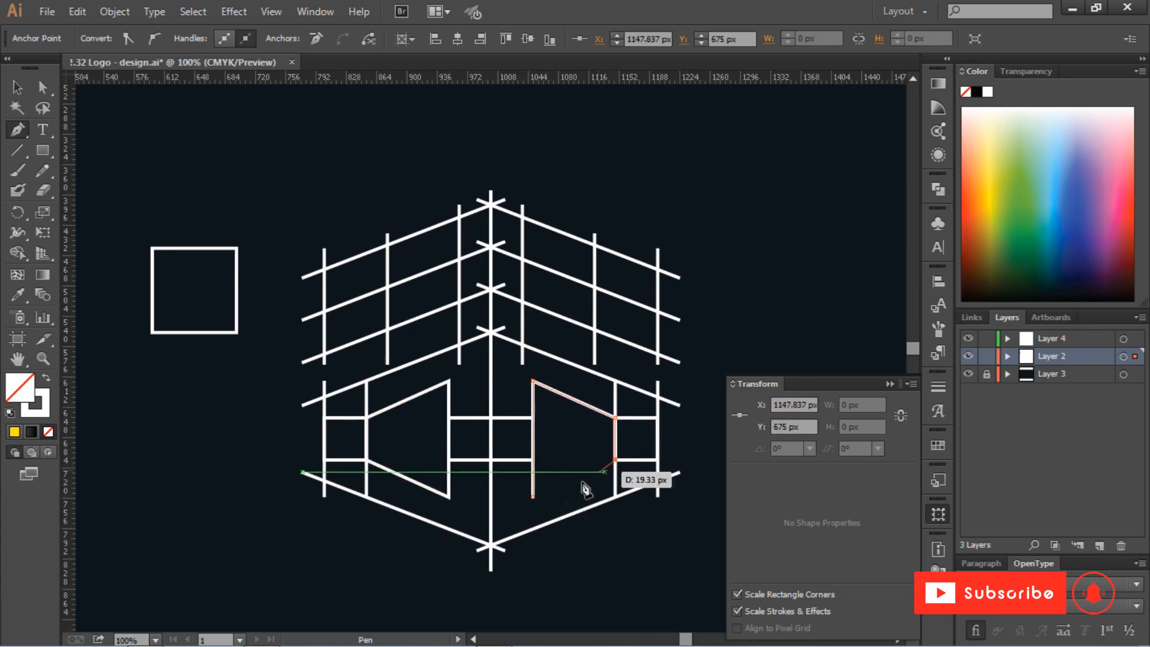
pyautogui.click(533, 497)
# - Move both trapezoids' tall-side top corners down to Y 588 px and their bottom corners up by the same amount
pyautogui.press('a')
pyautogui.click(449, 382)
pyautogui.keyDown('shift'); pyautogui.click(533, 381); pyautogui.keyUp('shift')
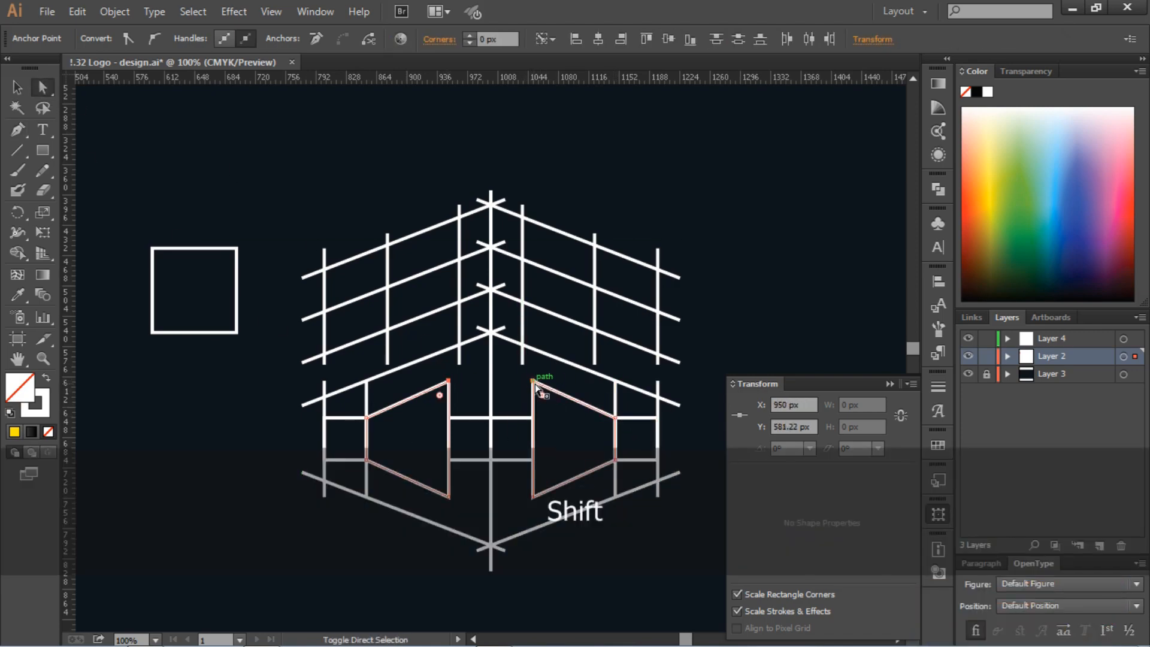
pyautogui.moveTo(532, 382); pyautogui.dragTo(533, 388)
pyautogui.click(449, 497)
pyautogui.keyDown('shift'); pyautogui.click(533, 497); pyautogui.keyUp('shift')
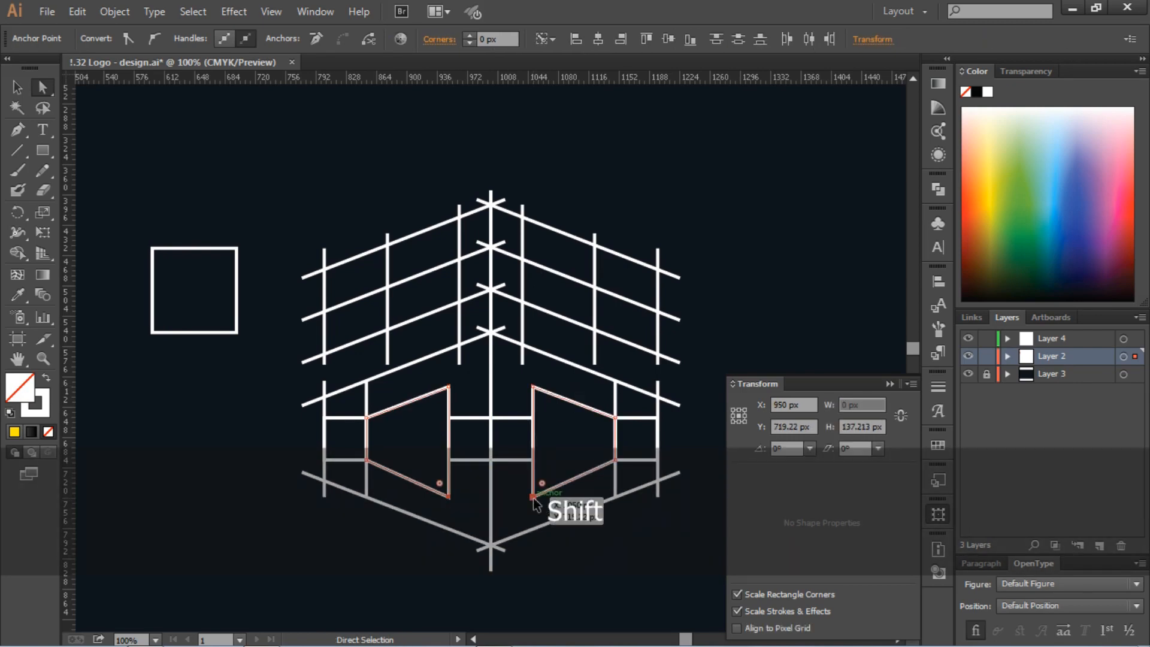
pyautogui.moveTo(533, 497); pyautogui.dragTo(533, 492)
pyautogui.click(448, 387)
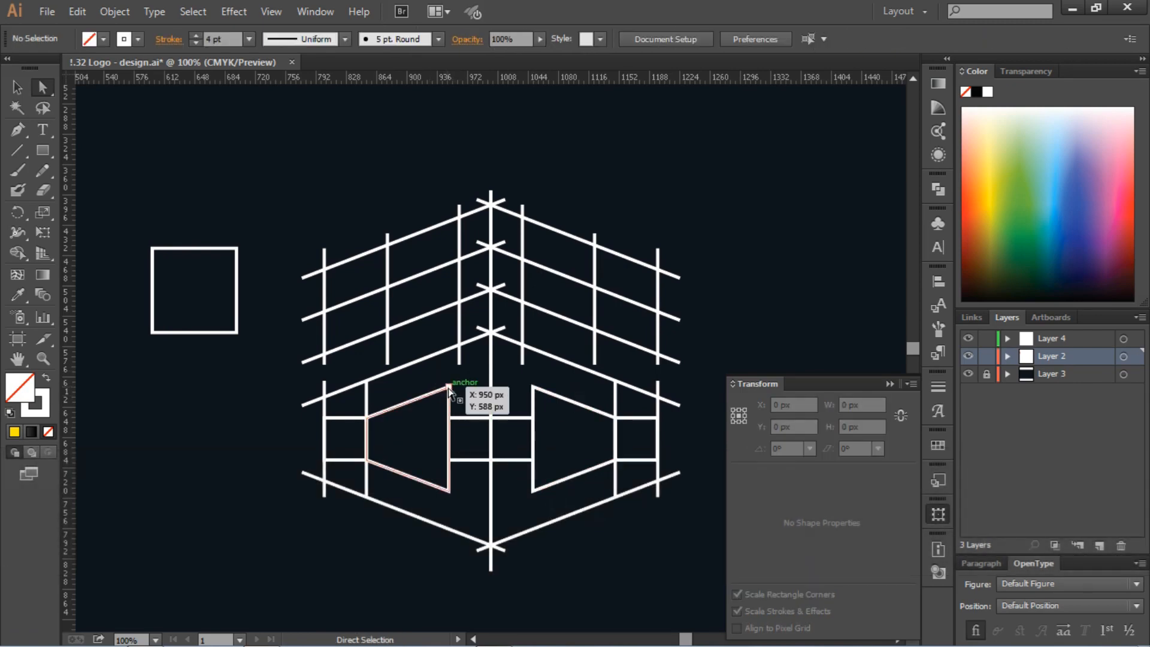
pyautogui.keyDown('shift'); pyautogui.click(532, 387); pyautogui.keyUp('shift')
pyautogui.moveTo(533, 387); pyautogui.dragTo(532, 387)
pyautogui.click(533, 377)
# - Delete the two vertical lines running along the inner edges of the outer 50 px squares
pyautogui.scroll(-1, 527, 376)
pyautogui.keyDown('shift'); pyautogui.click(367, 353); pyautogui.keyUp('shift')
pyautogui.click(17, 86)
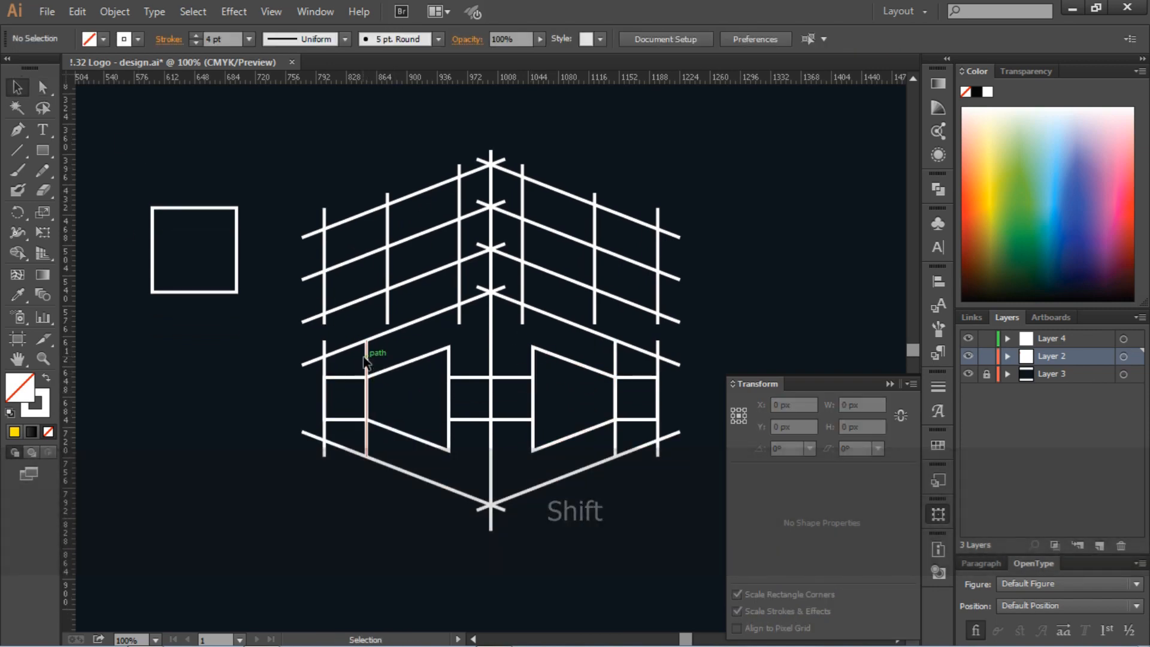
pyautogui.press('Delete')
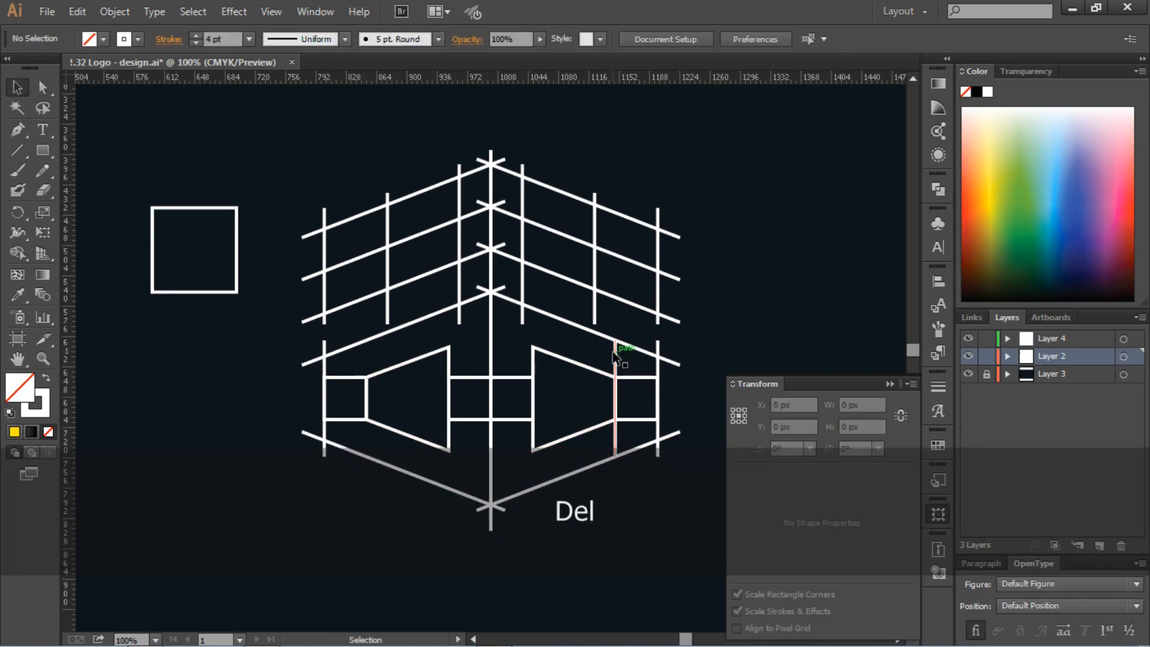
pyautogui.click(615, 354)
pyautogui.press('Delete')
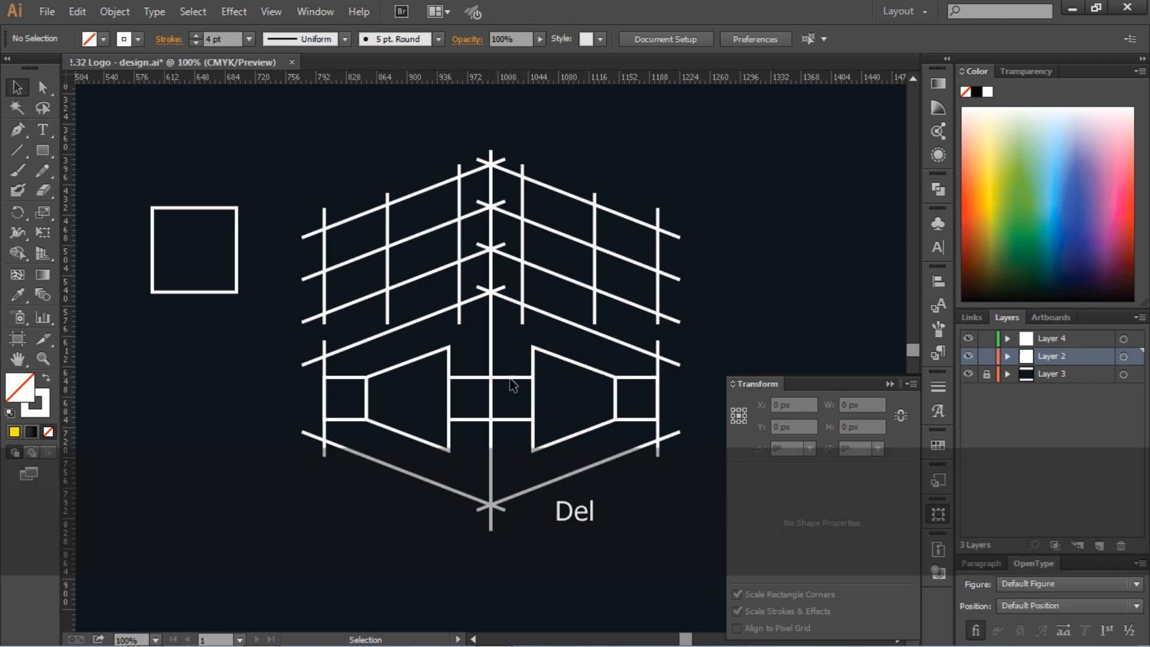
# - Try deleting the 50 px square just right of the central line, and undo the deletion
pyautogui.moveTo(505, 362); pyautogui.dragTo(518, 444)
pyautogui.press('Delete')
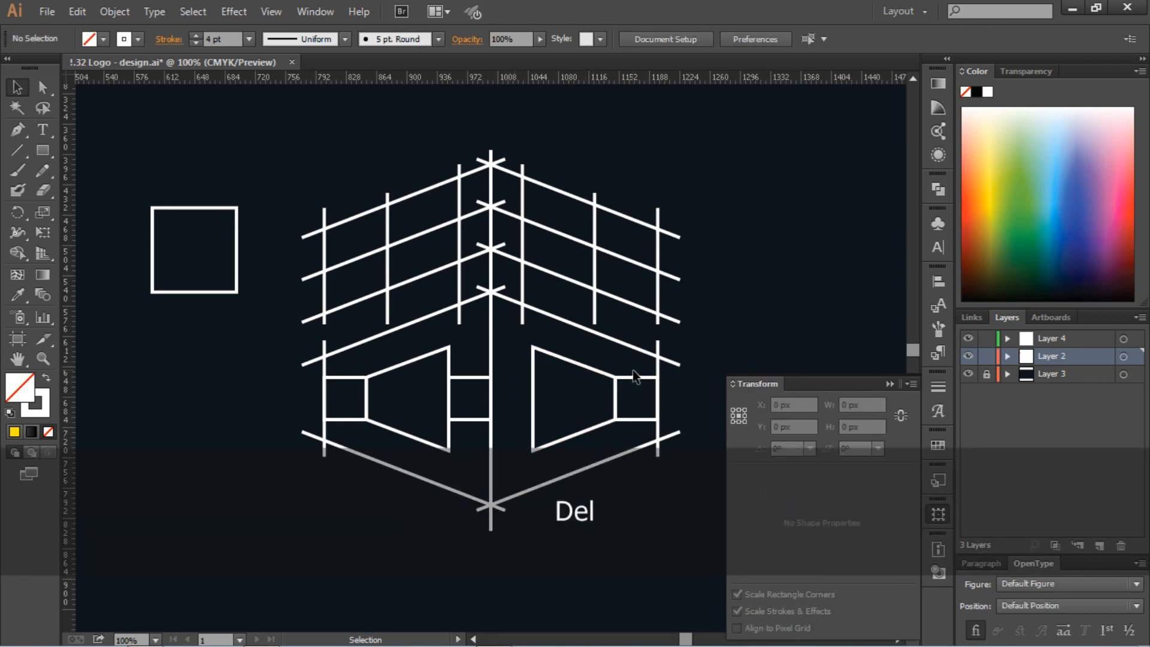
pyautogui.hotkey('ctrl', 'z')
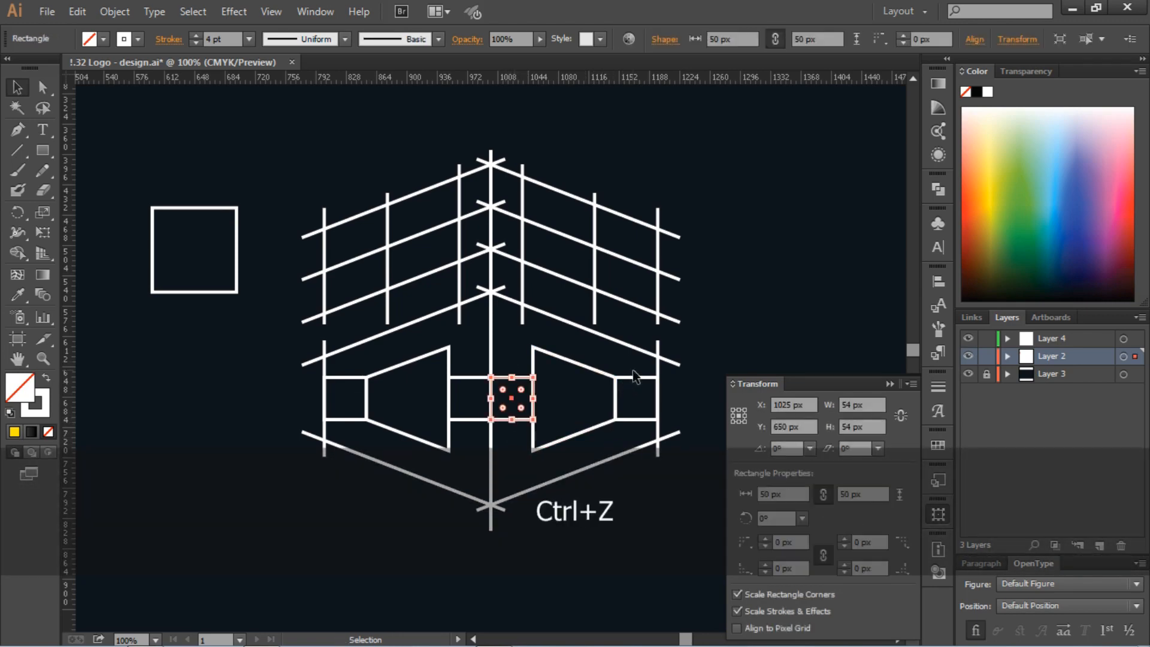
# - Collapse the Transform settings and undo the deletion of the two vertical lines beside the outer squares
pyautogui.click(690, 351)
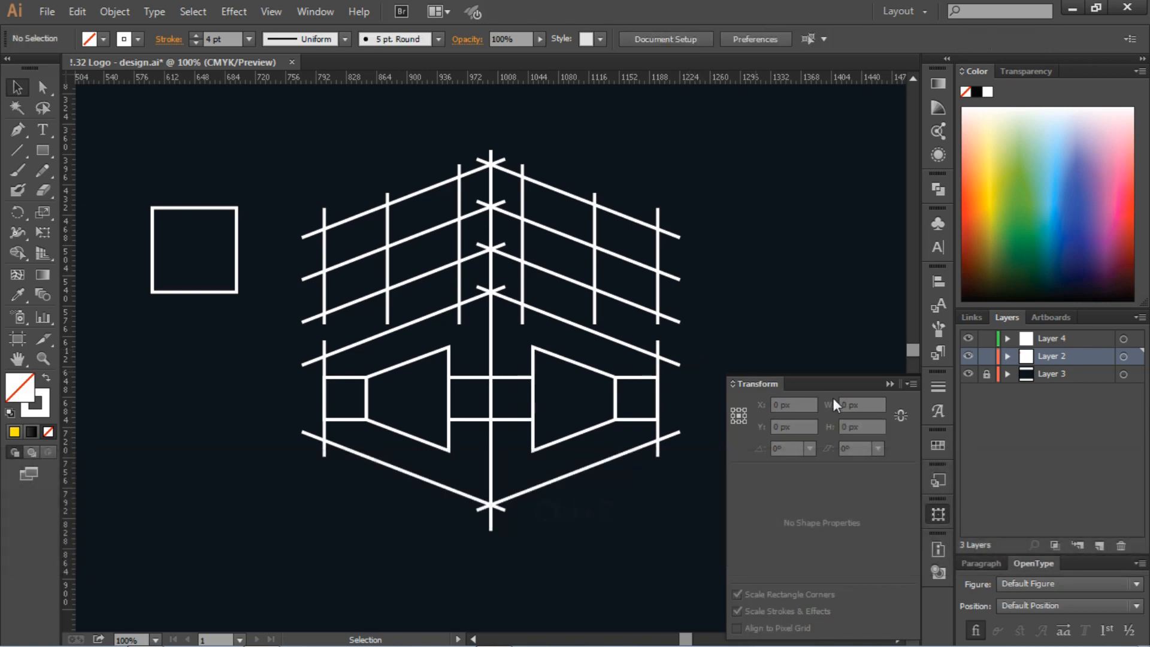
pyautogui.click(892, 384)
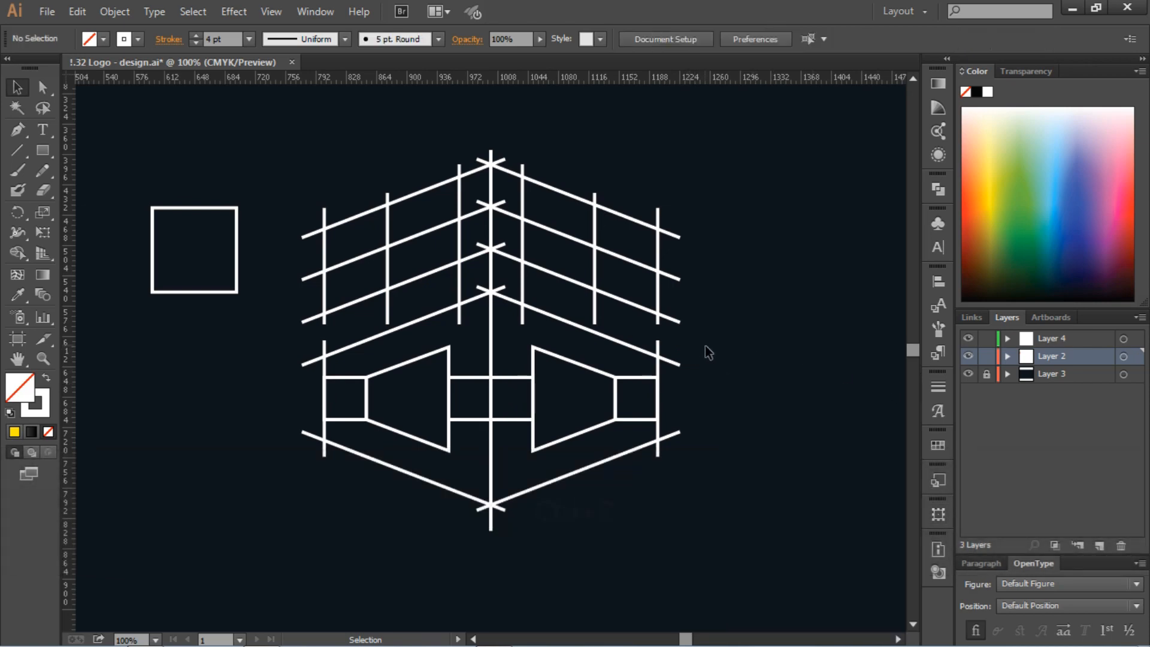
pyautogui.hotkey('ctrl', 'z')
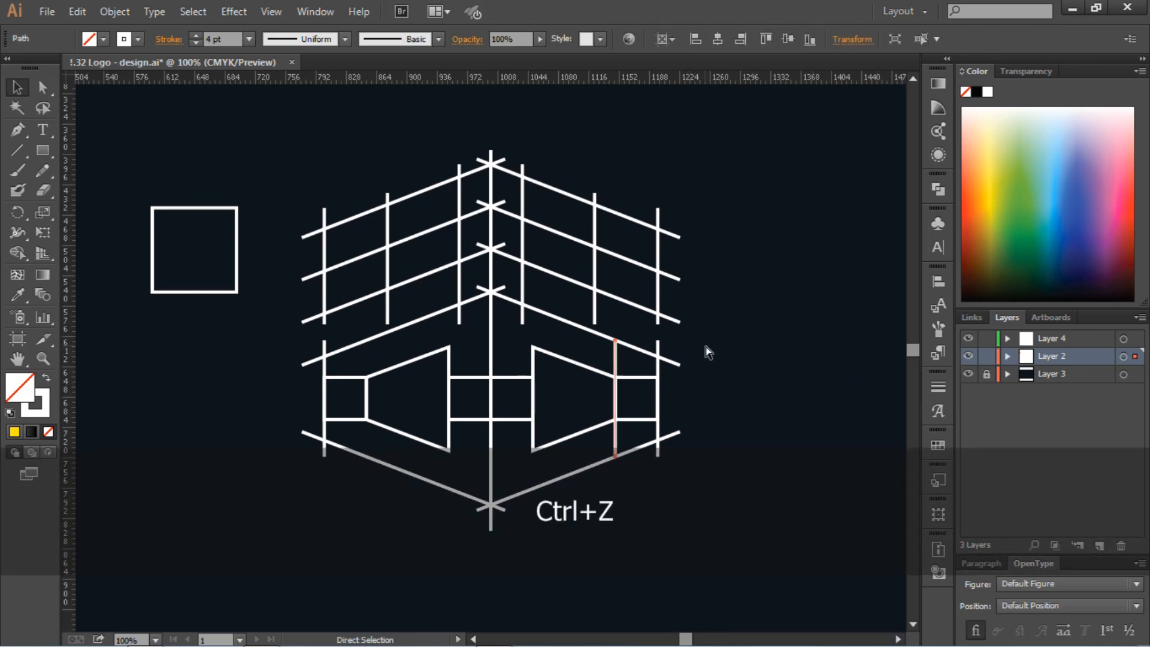
pyautogui.click(705, 356)
# - Delete the 100 px guide square beside the line construction
pyautogui.scroll(1, 720, 354)
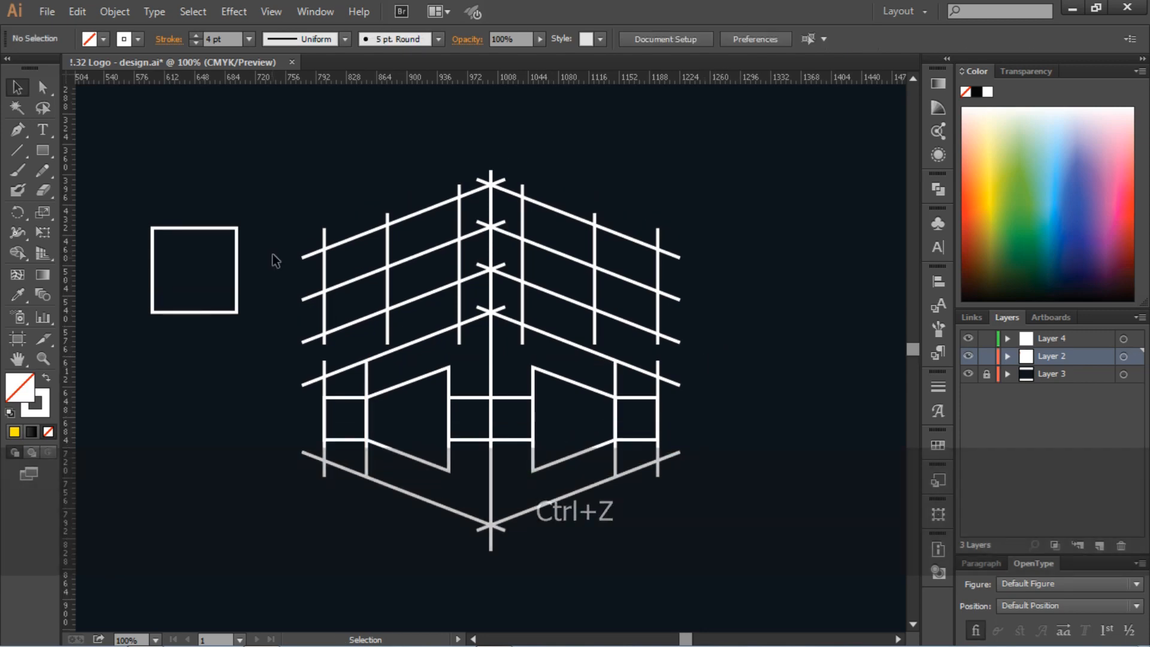
pyautogui.click(235, 273)
pyautogui.press('Delete')
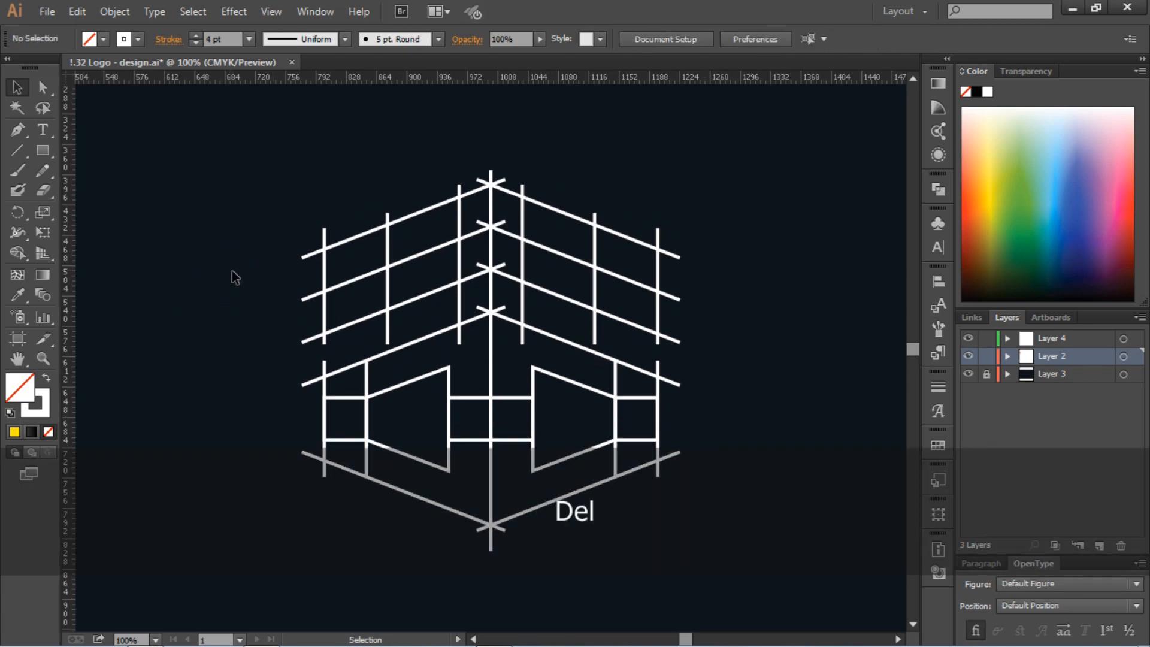
# - Duplicate the whole line construction in place, group the copy and move it well clear to the left of the original
pyautogui.moveTo(249, 175); pyautogui.dragTo(796, 584)
pyautogui.hotkey('ctrl', 'c')
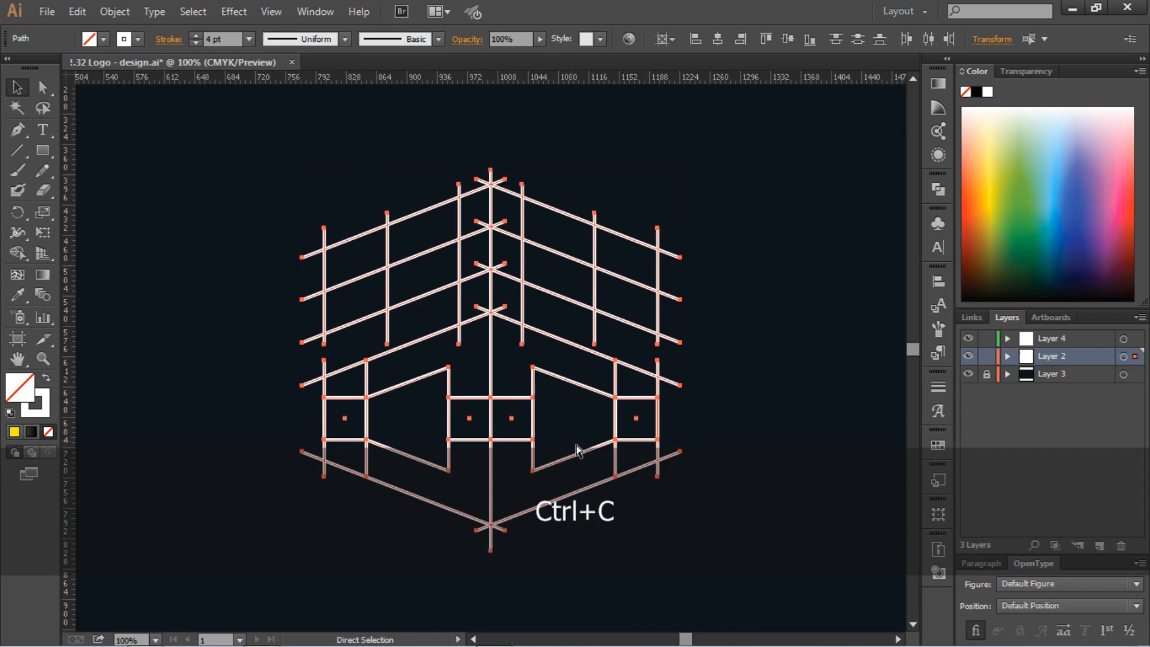
pyautogui.hotkey('ctrl', 'v')
pyautogui.rightClick(493, 366)
pyautogui.click(535, 447)
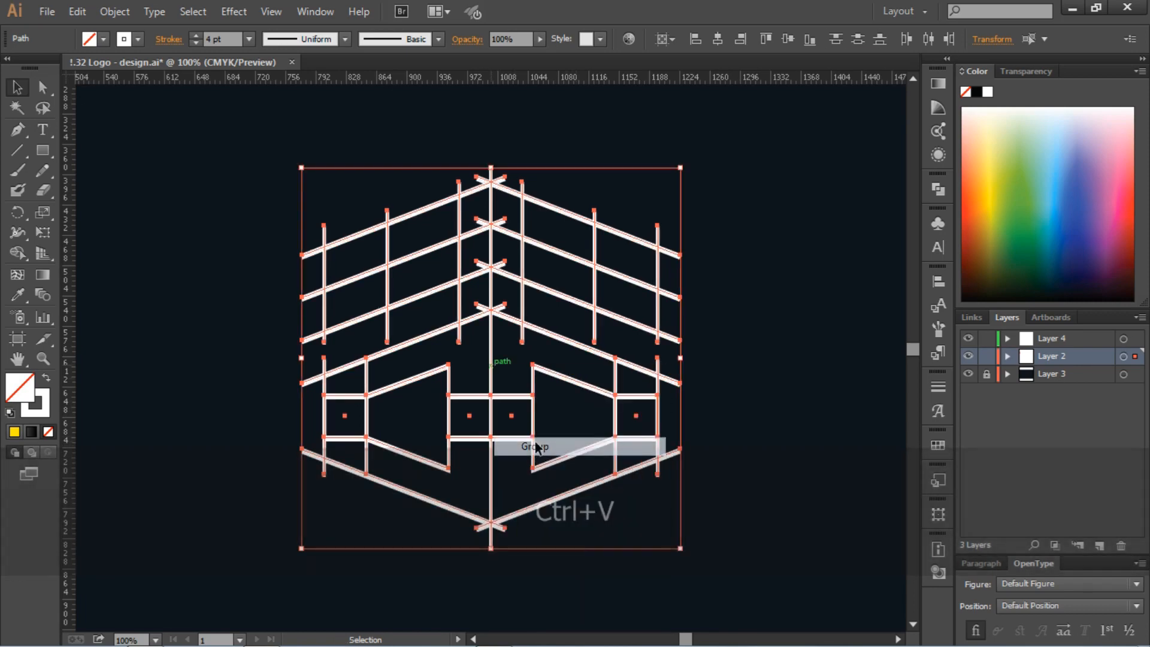
pyautogui.moveTo(655, 439); pyautogui.dragTo(121, 474)
pyautogui.click(261, 459)
# - Select all lines of the original construction and set their stroke to none
pyautogui.moveTo(285, 147); pyautogui.dragTo(718, 583)
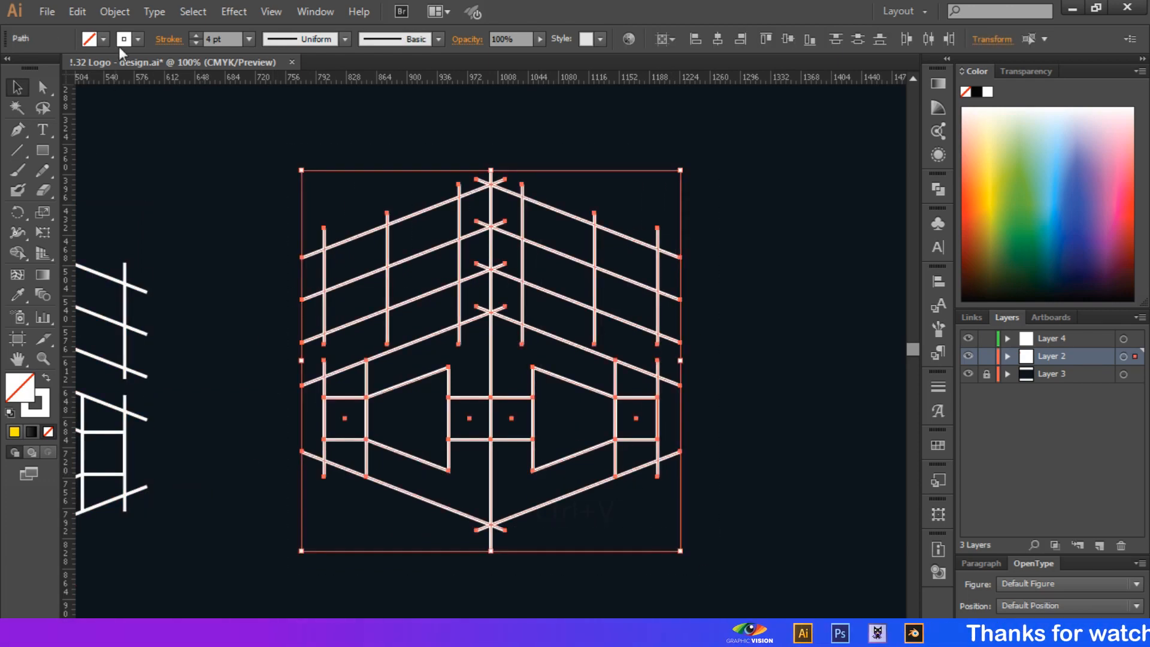
pyautogui.click(137, 40)
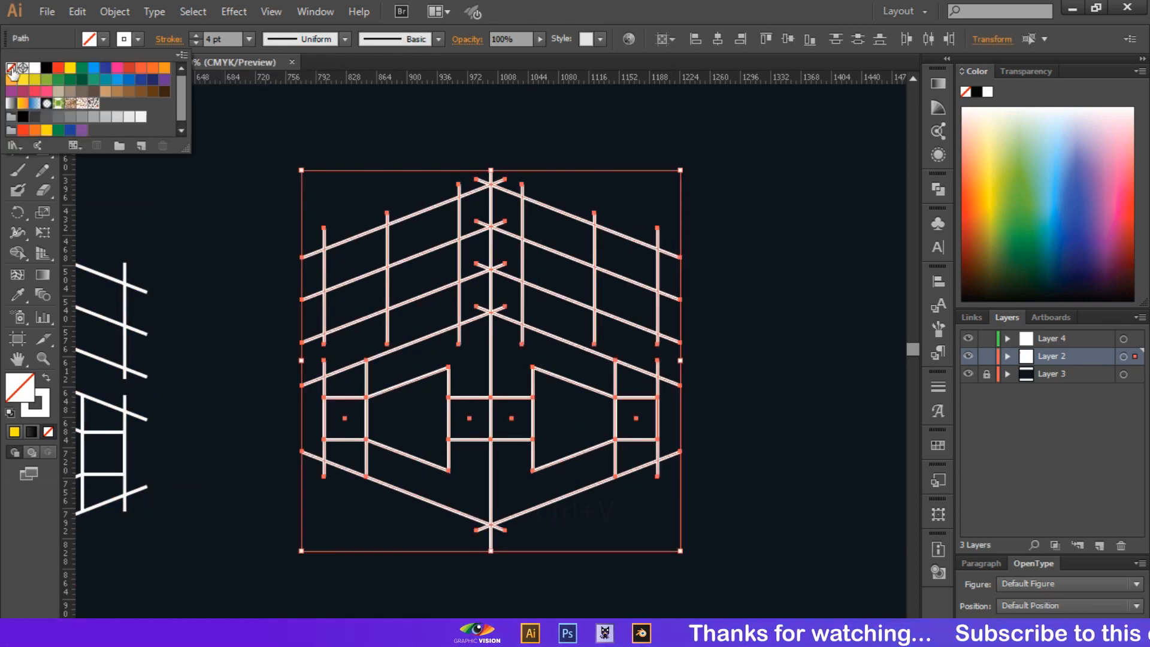
pyautogui.click(11, 68)
# - Fill all faces surrounding the left trapezoid with orange using Live Paint, leaving the trapezoid itself empty
pyautogui.moveTo(14, 255); pyautogui.dragTo(90, 268)
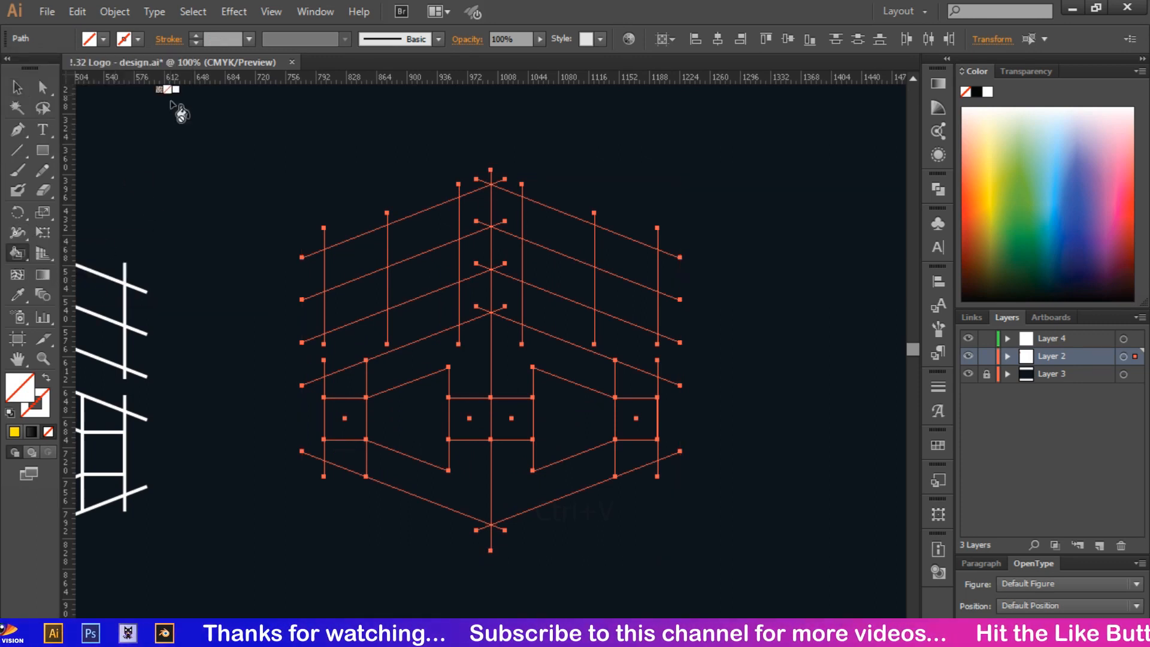
pyautogui.click(104, 39)
pyautogui.click(167, 69)
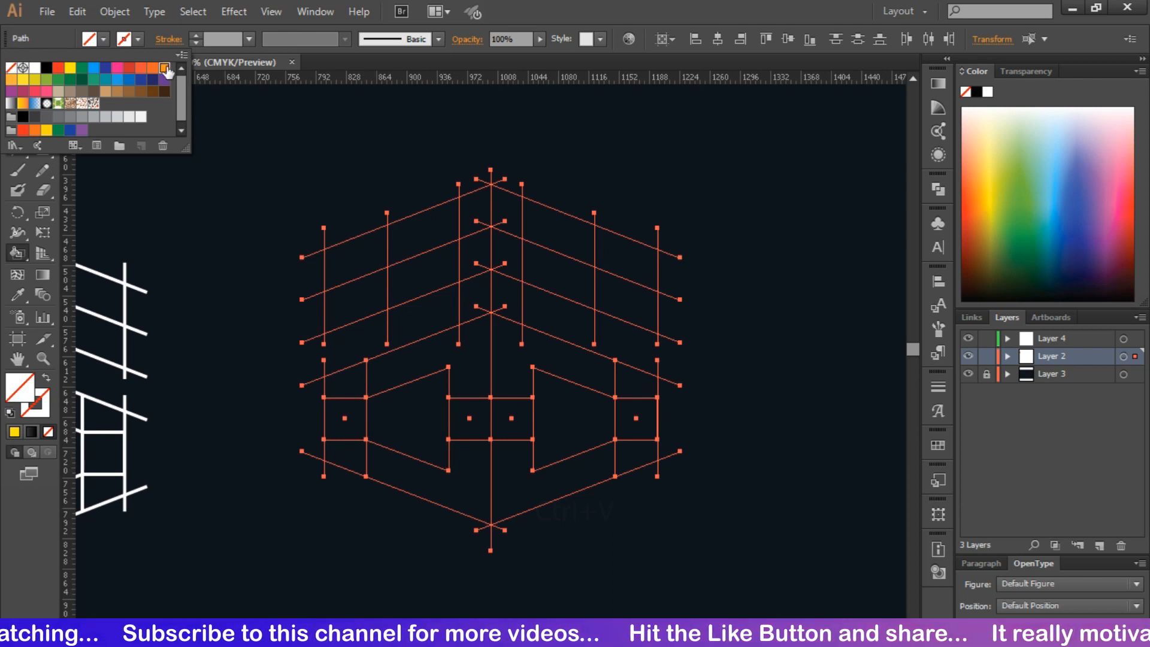
pyautogui.click(470, 467)
pyautogui.click(473, 479)
pyautogui.click(470, 420)
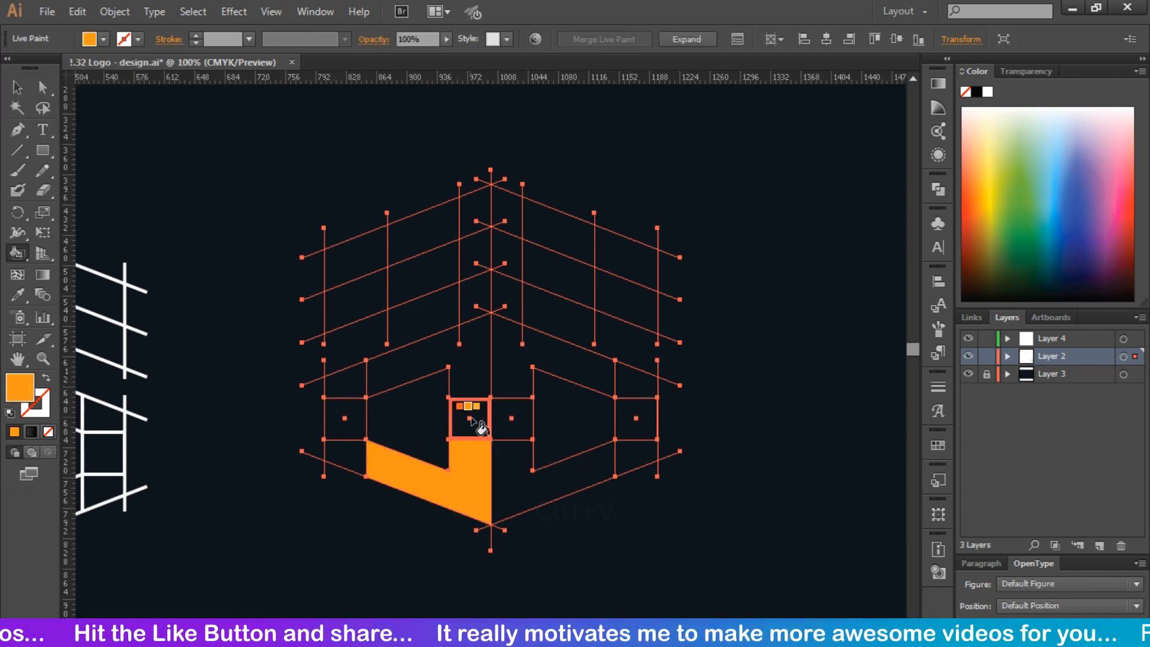
pyautogui.click(470, 384)
pyautogui.click(350, 384)
pyautogui.click(345, 420)
pyautogui.click(340, 456)
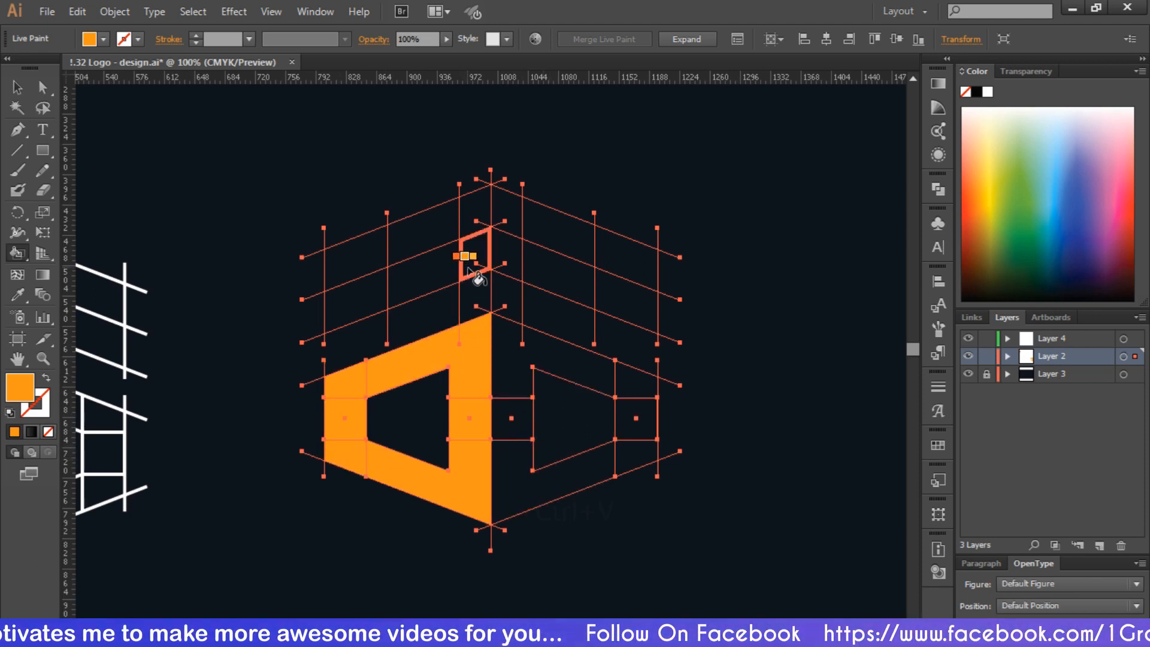
# - Fill the upper left half's middle band and the two end faces of its top band with orange
pyautogui.click(377, 293)
pyautogui.click(426, 276)
pyautogui.click(474, 253)
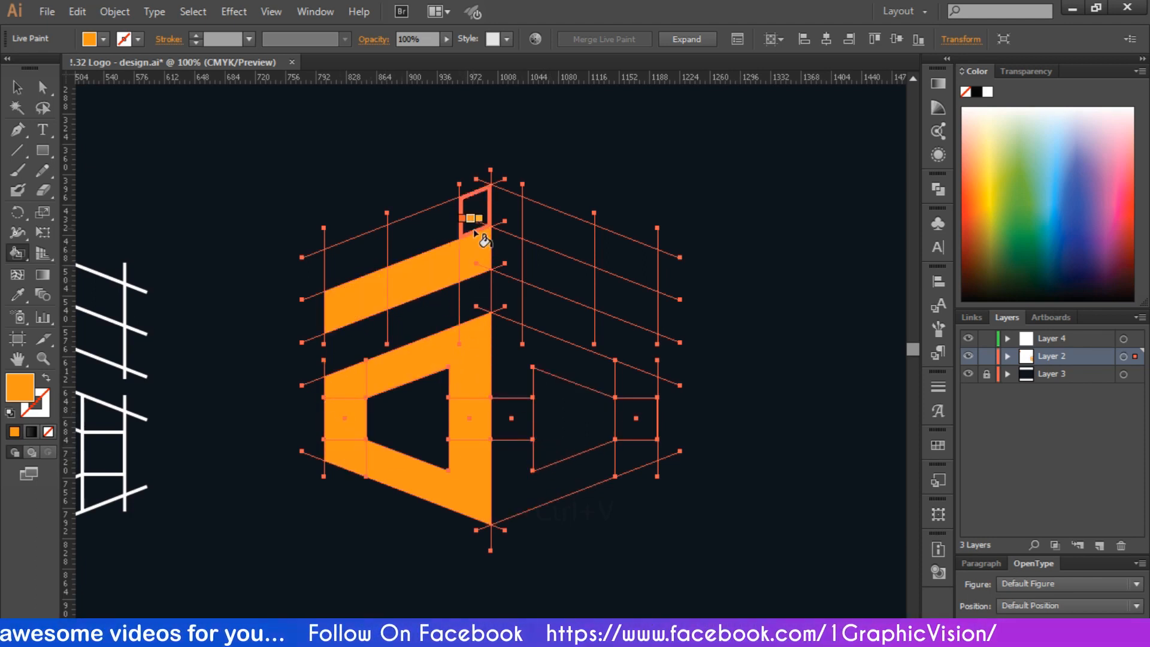
pyautogui.click(477, 225)
pyautogui.click(377, 262)
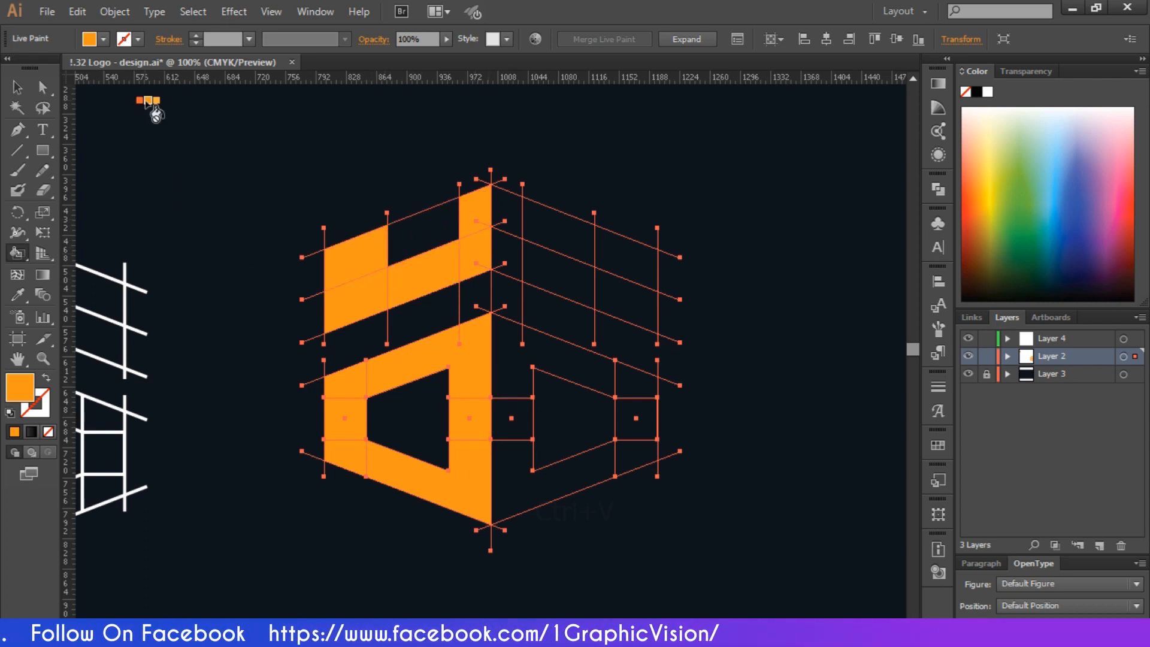
# - Fill all faces surrounding the right trapezoid with a darker orange swatch using Live Paint, leaving the trapezoid itself empty
pyautogui.click(103, 39)
pyautogui.click(153, 67)
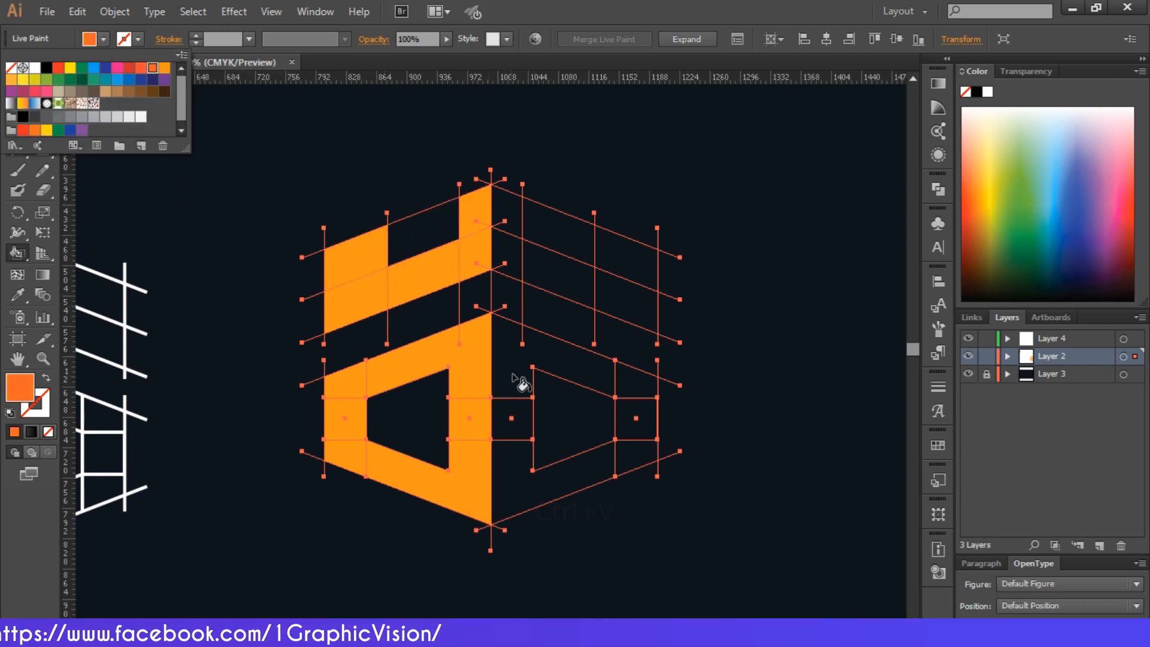
pyautogui.click(497, 487)
pyautogui.click(510, 490)
pyautogui.click(515, 430)
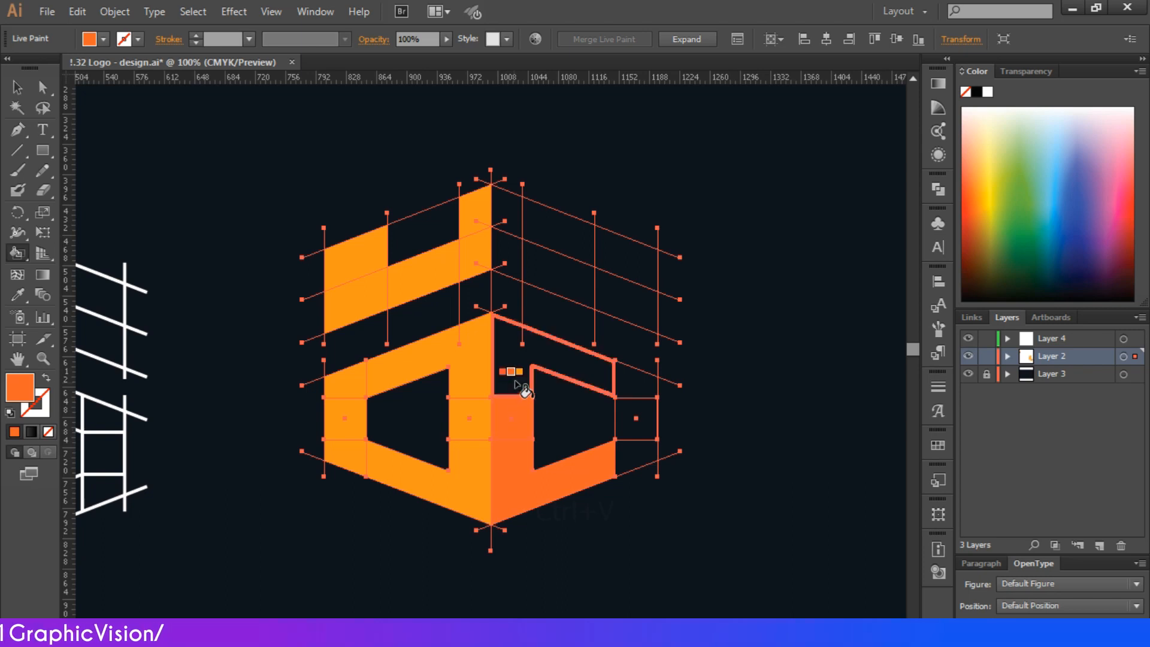
pyautogui.click(515, 382)
pyautogui.click(637, 396)
pyautogui.click(643, 462)
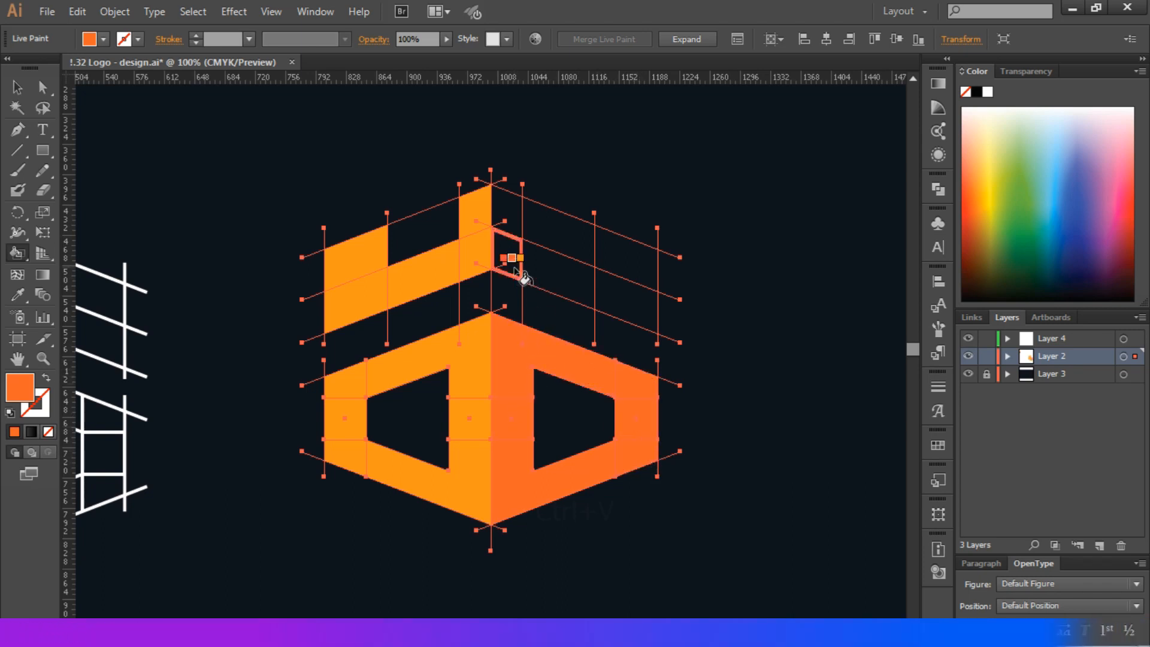
# - Fill the upper right half's middle band and the two end faces of its top band with the darker orange, then deselect
pyautogui.click(545, 271)
pyautogui.click(621, 297)
pyautogui.click(620, 267)
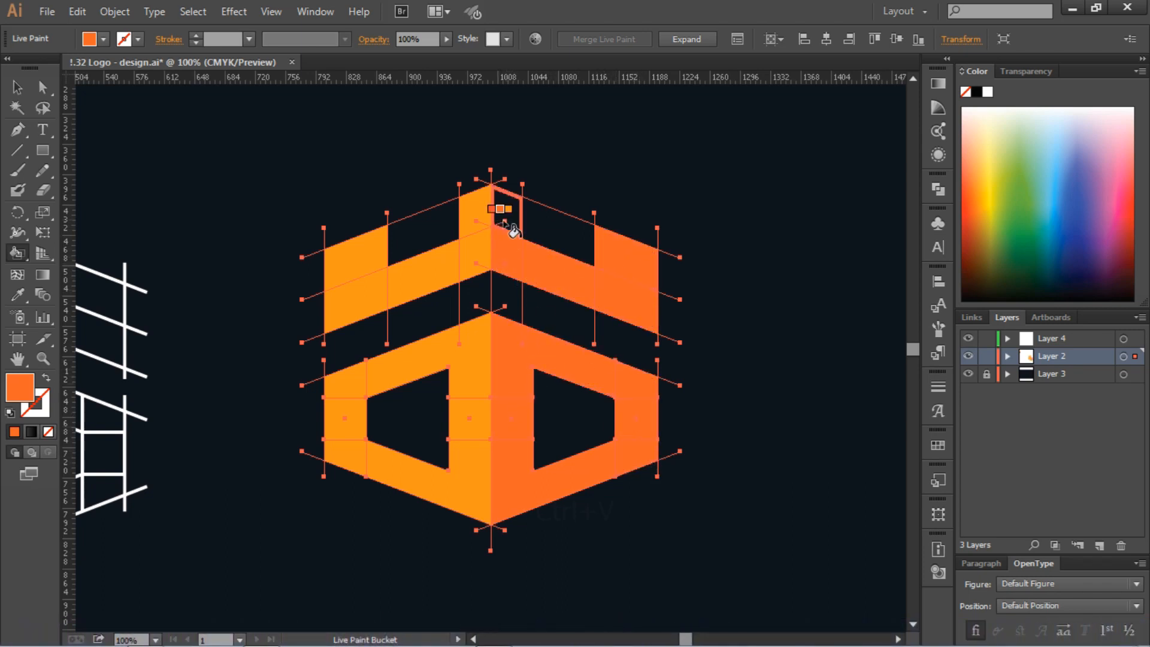
pyautogui.click(505, 223)
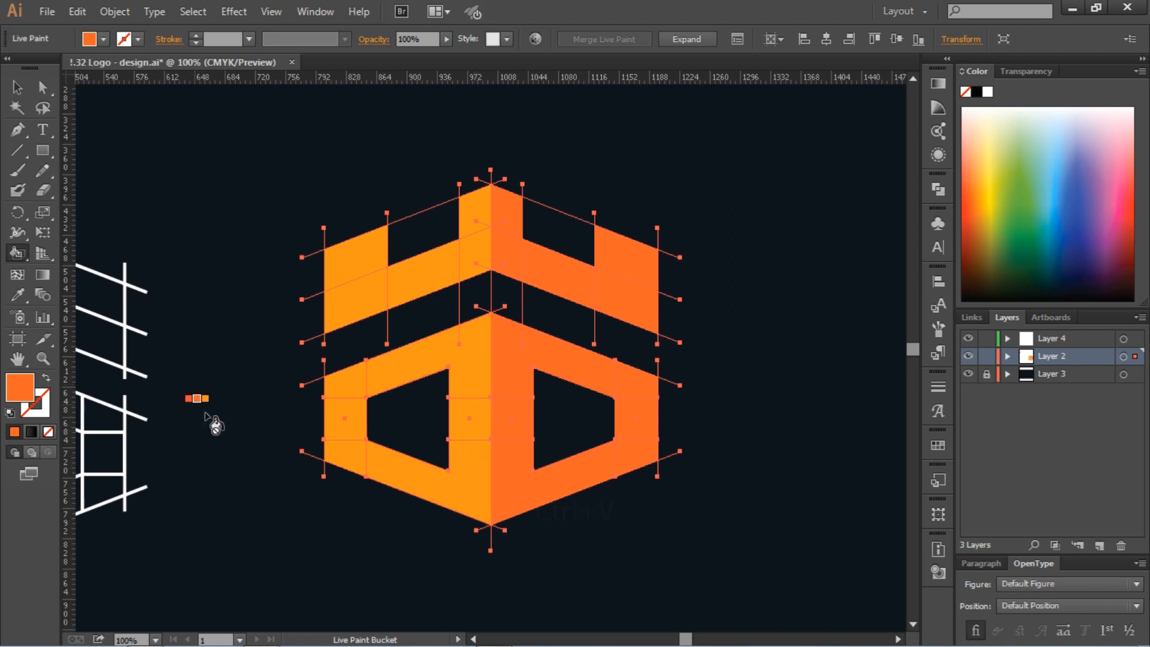
pyautogui.click(17, 86)
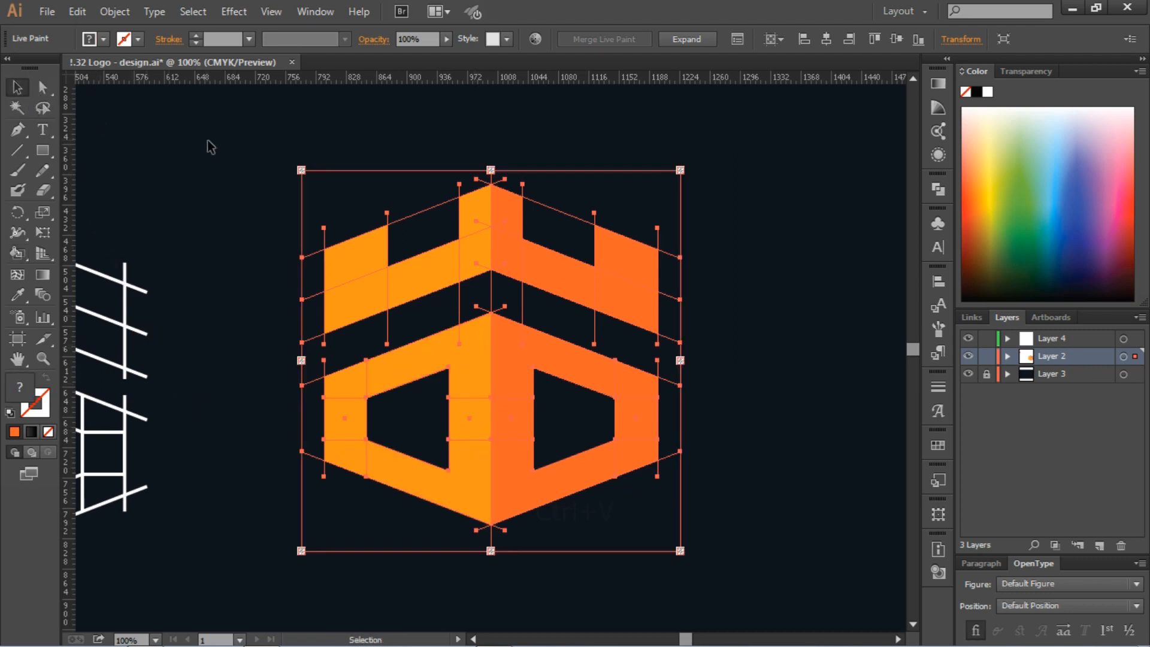
pyautogui.click(266, 179)
# - Expand the Live Paint logo artwork with its object, fill and stroke options enabled
pyautogui.hotkey('ctrl', '0')
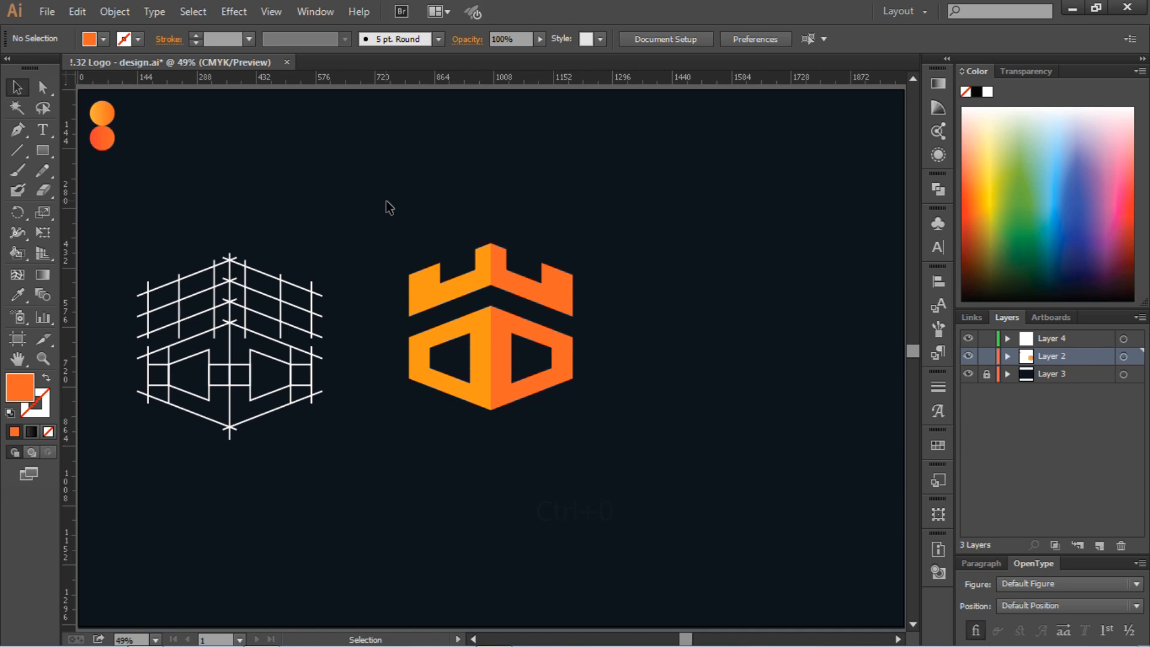
pyautogui.moveTo(386, 200); pyautogui.dragTo(620, 464)
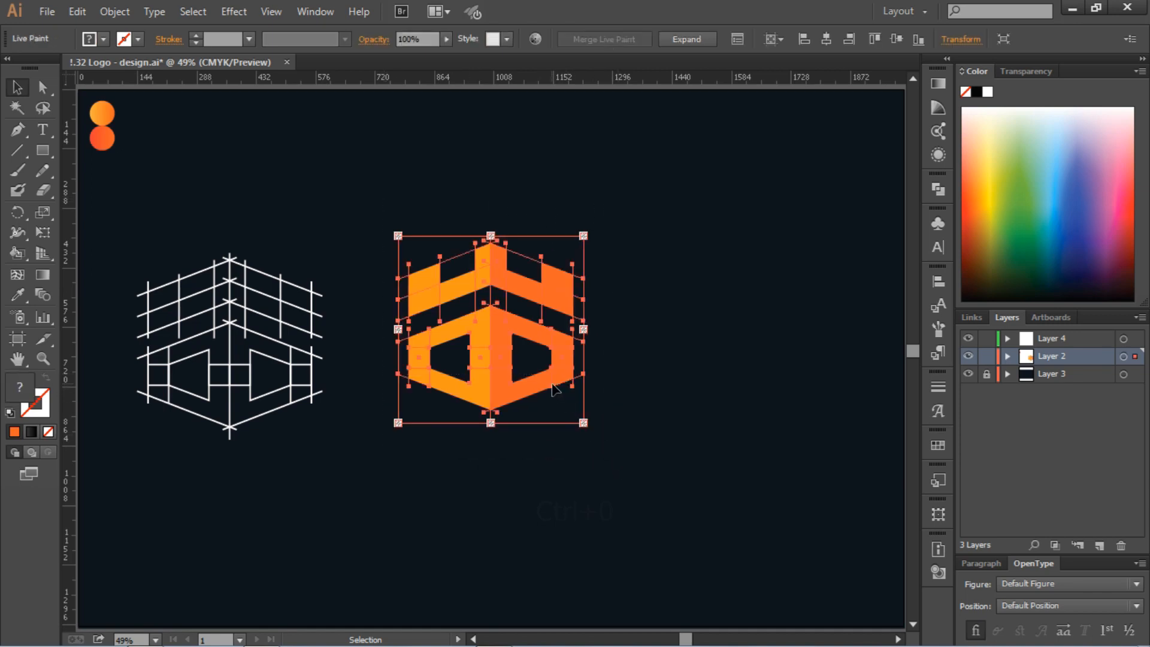
pyautogui.click(115, 12)
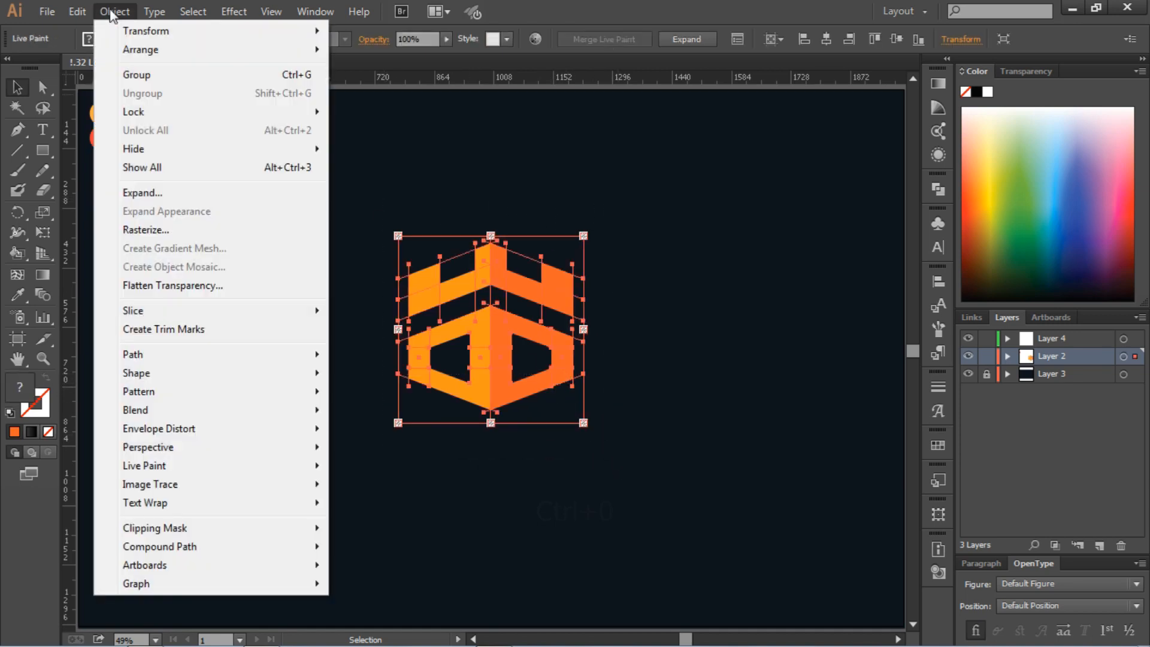
pyautogui.click(130, 193)
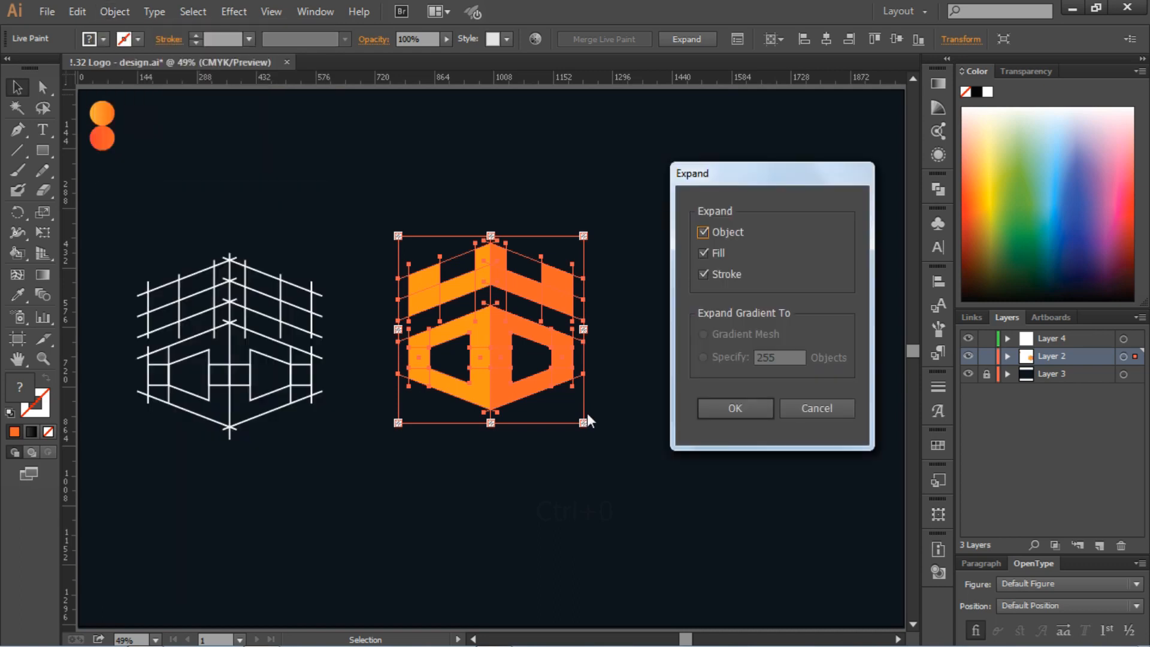
pyautogui.click(715, 410)
pyautogui.click(645, 259)
# - Ungroup the expanded logo fully into its separate faces
pyautogui.moveTo(605, 199); pyautogui.dragTo(494, 445)
pyautogui.rightClick(484, 333)
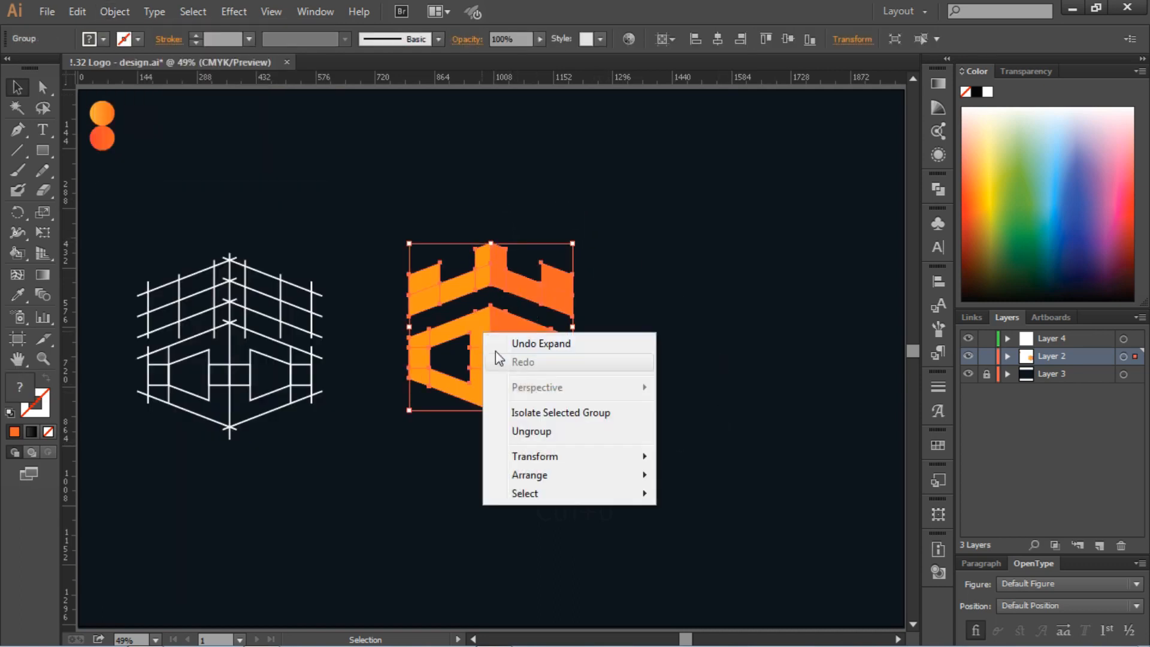
pyautogui.click(503, 431)
pyautogui.rightClick(518, 326)
pyautogui.click(564, 423)
pyautogui.rightClick(520, 328)
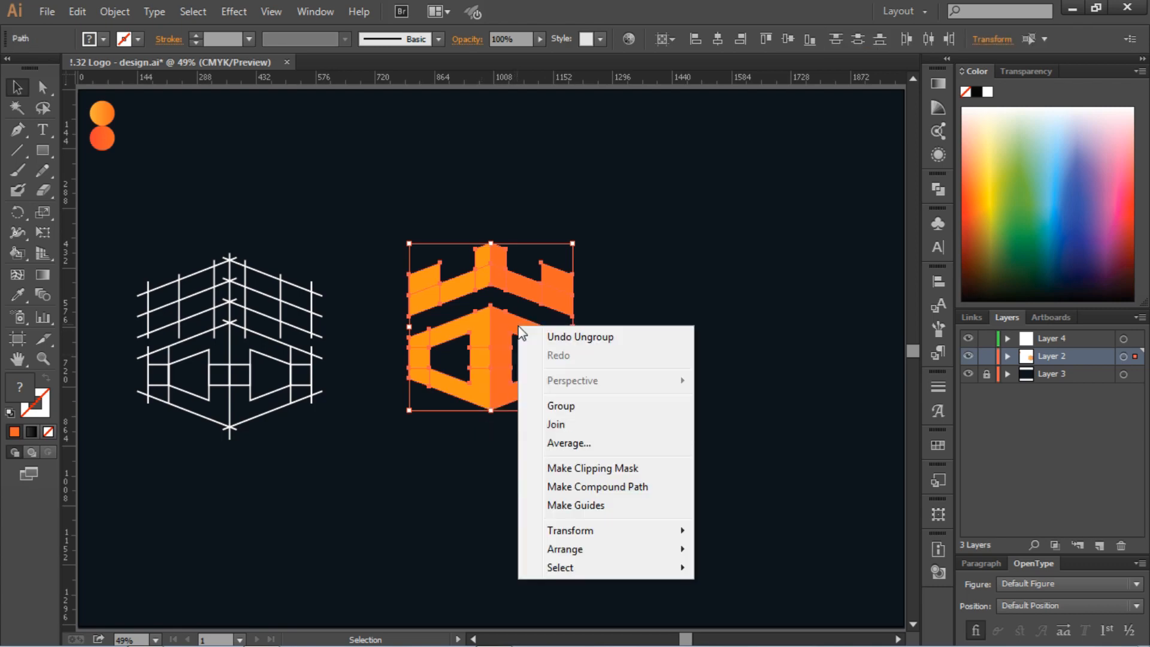
pyautogui.click(624, 227)
# - Unite all darker orange faces of the logo's right half with Pathfinder
pyautogui.moveTo(623, 214); pyautogui.dragTo(495, 430)
pyautogui.click(938, 189)
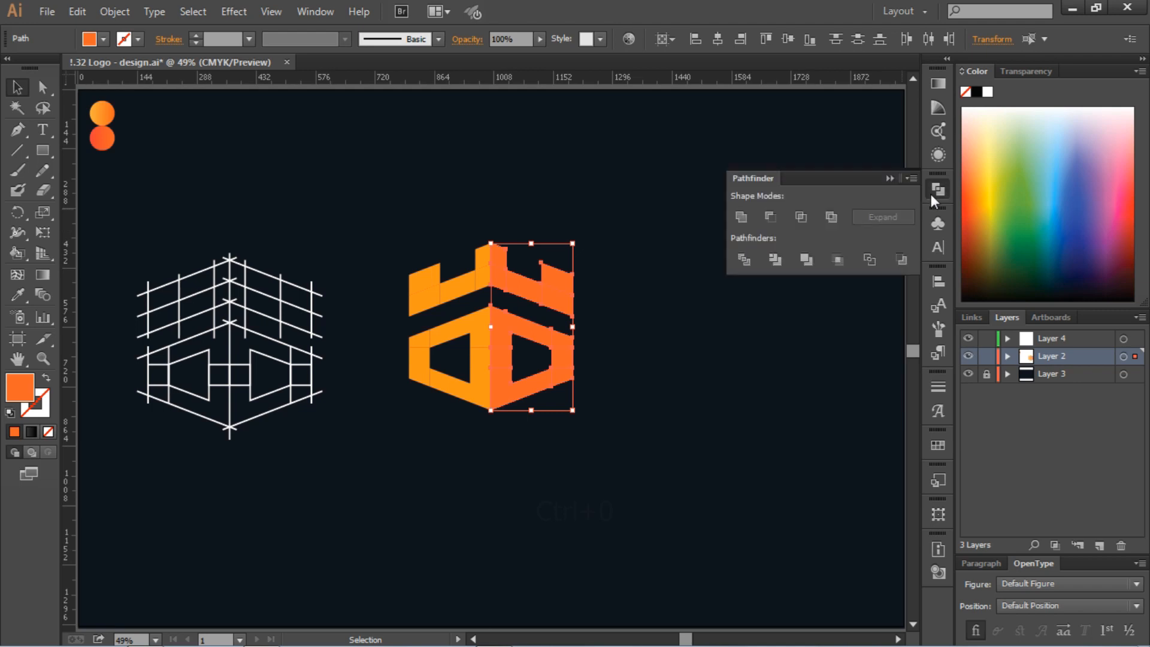
pyautogui.click(741, 217)
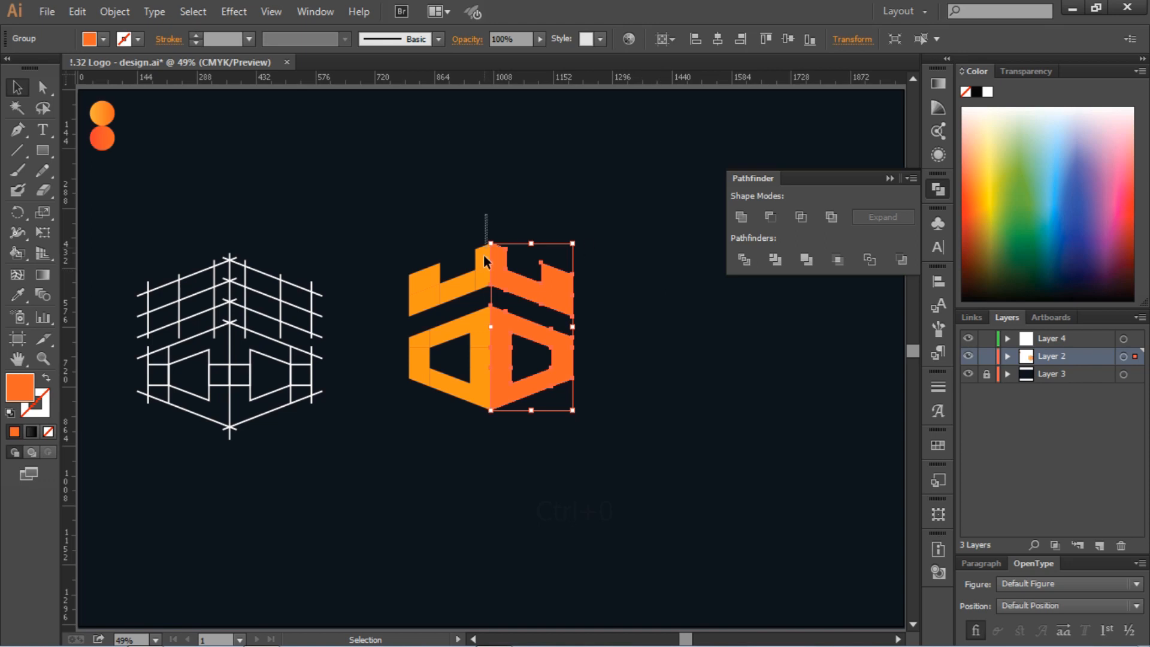
# - Unite all light orange faces of the logo's left half with Pathfinder
pyautogui.moveTo(483, 414); pyautogui.dragTo(404, 446)
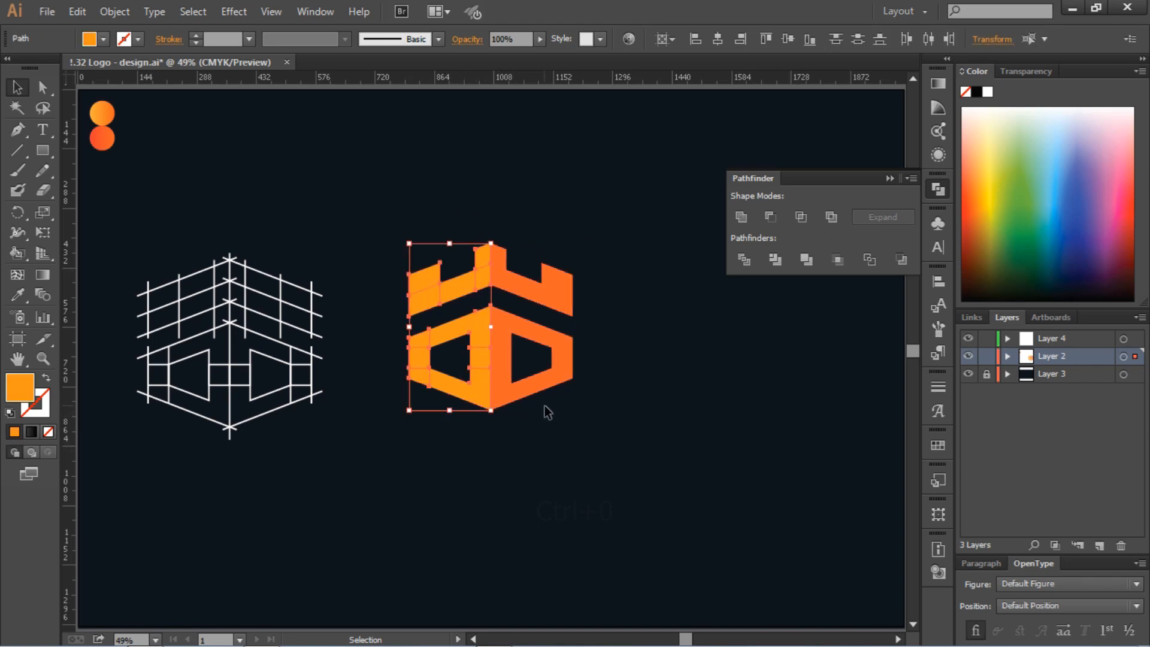
pyautogui.click(743, 214)
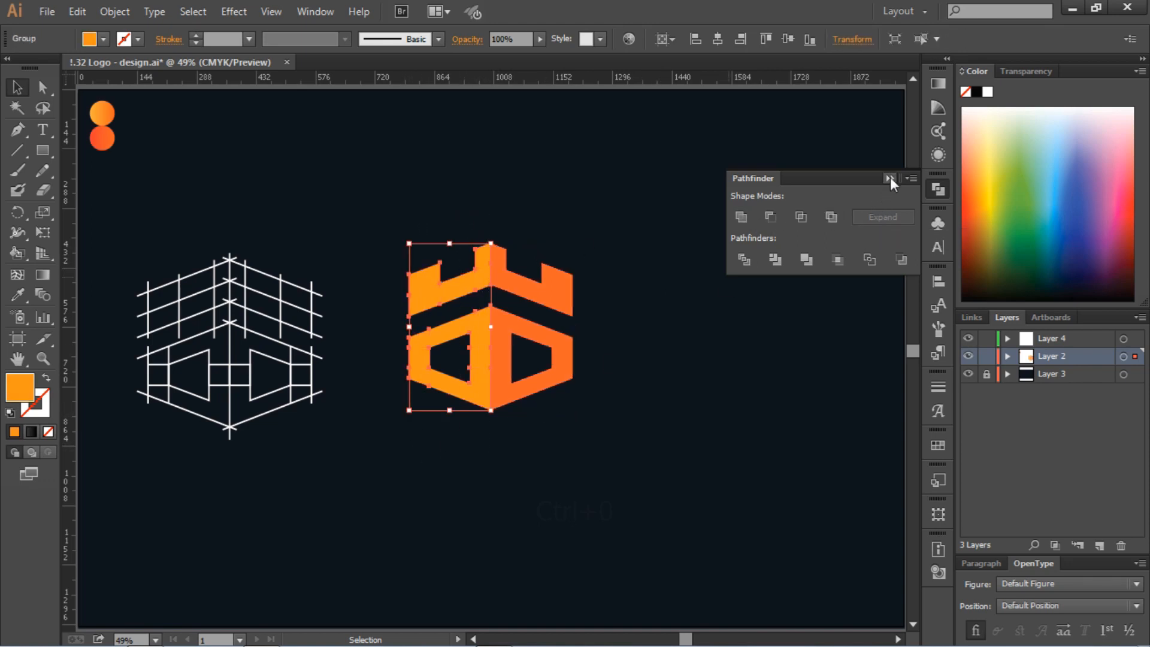
pyautogui.click(891, 178)
pyautogui.click(727, 218)
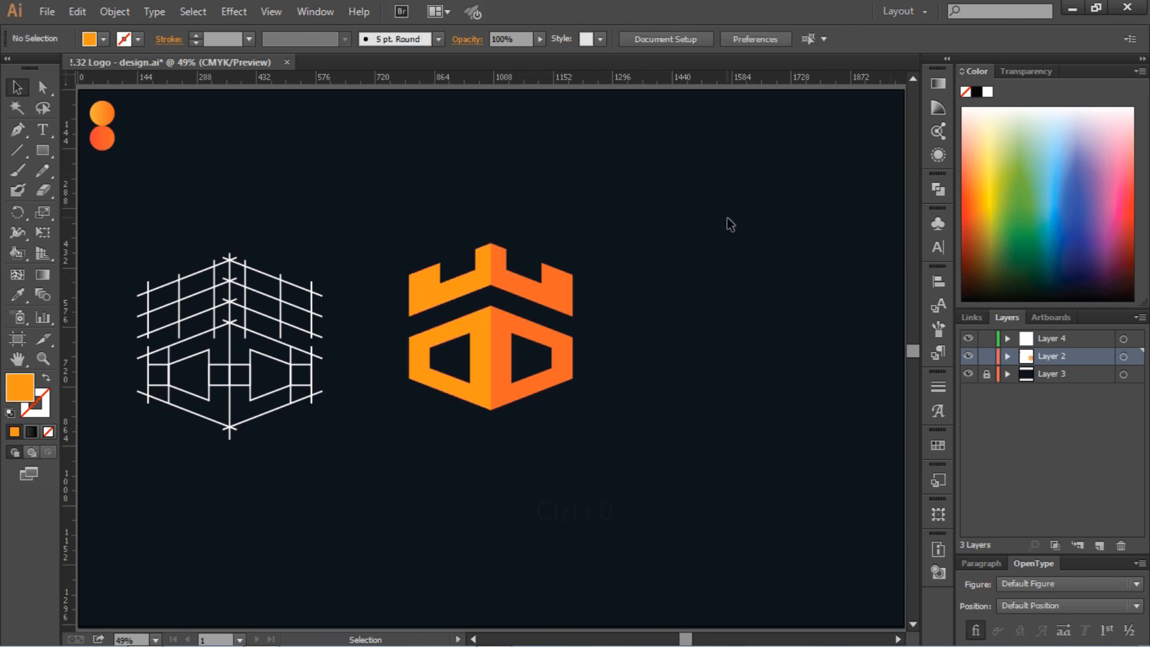
# - Apply the red-orange sample circle's gradient to the logo's right half and the yellow-orange circle's gradient to the left half
pyautogui.click(575, 304)
pyautogui.click(18, 295)
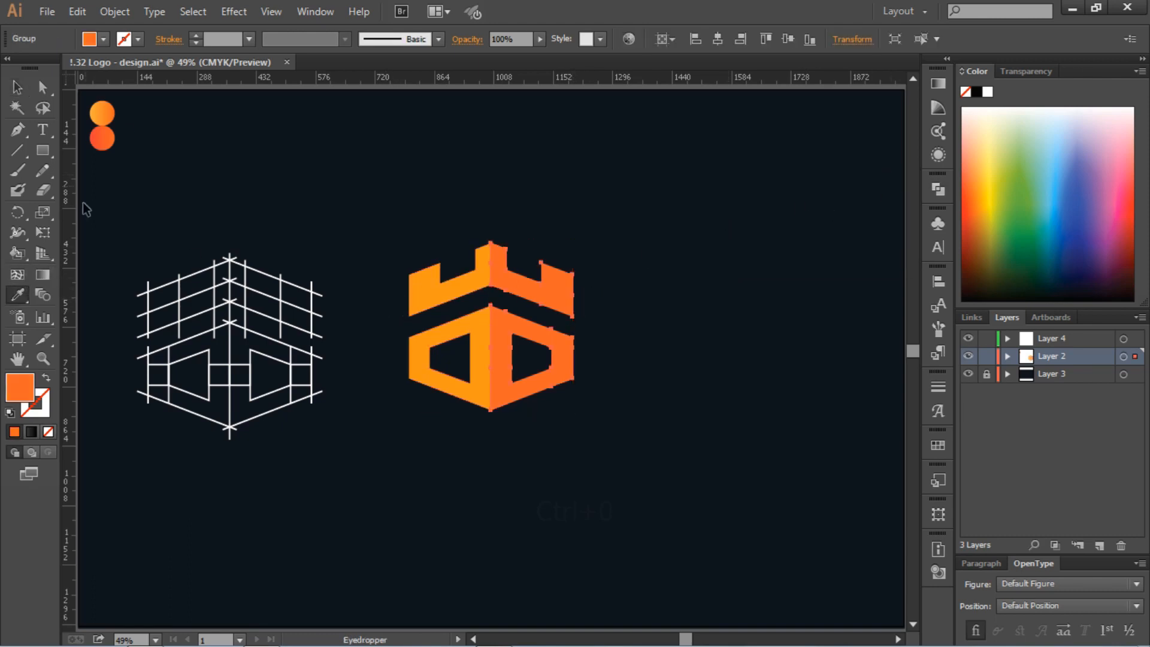
pyautogui.click(105, 134)
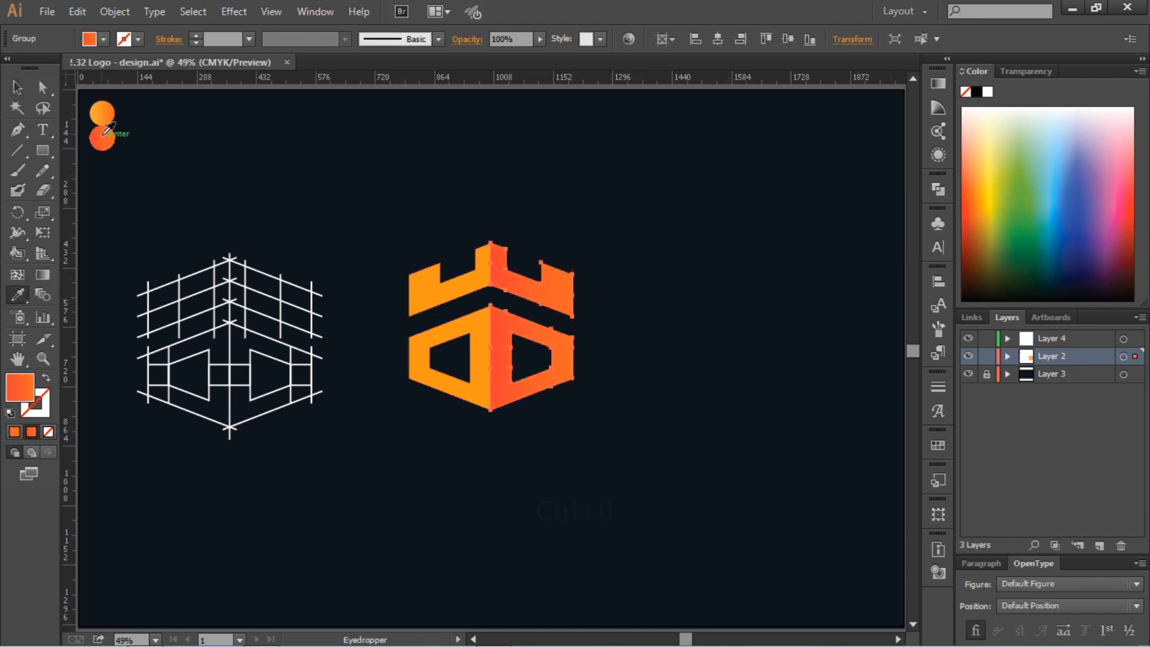
pyautogui.keyDown('ctrl'); pyautogui.click(432, 308); pyautogui.keyUp('ctrl')
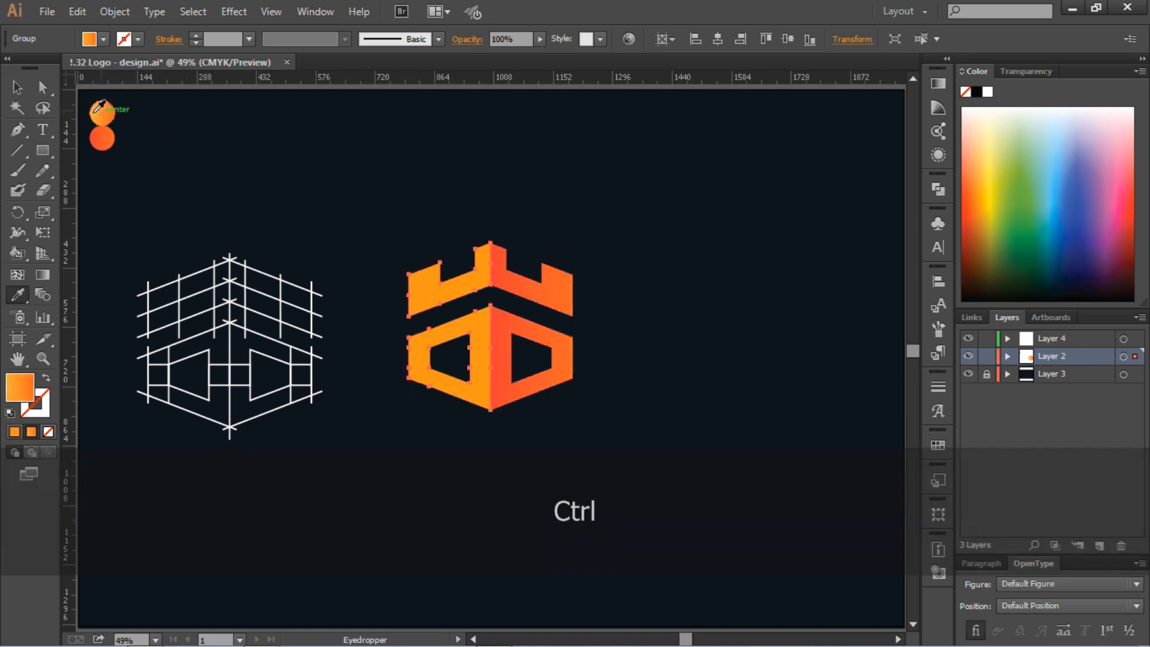
pyautogui.click(18, 87)
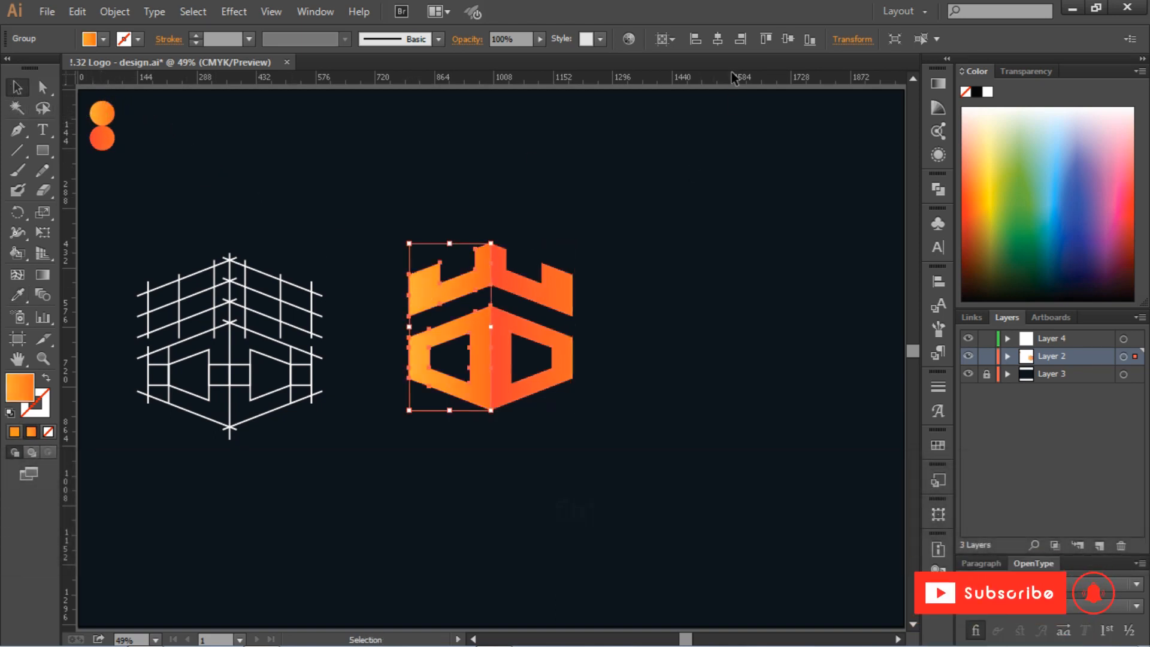
# - Set the left half's linear gradient angle to -180°, after trying 90°
pyautogui.click(938, 84)
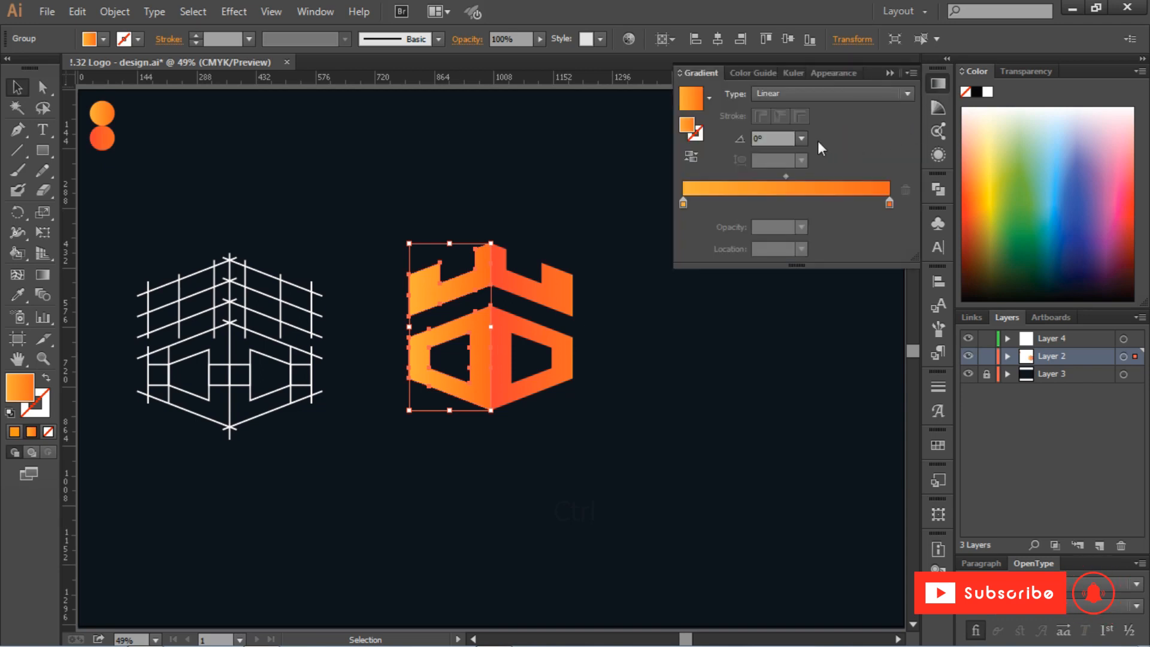
pyautogui.click(802, 139)
pyautogui.click(816, 231)
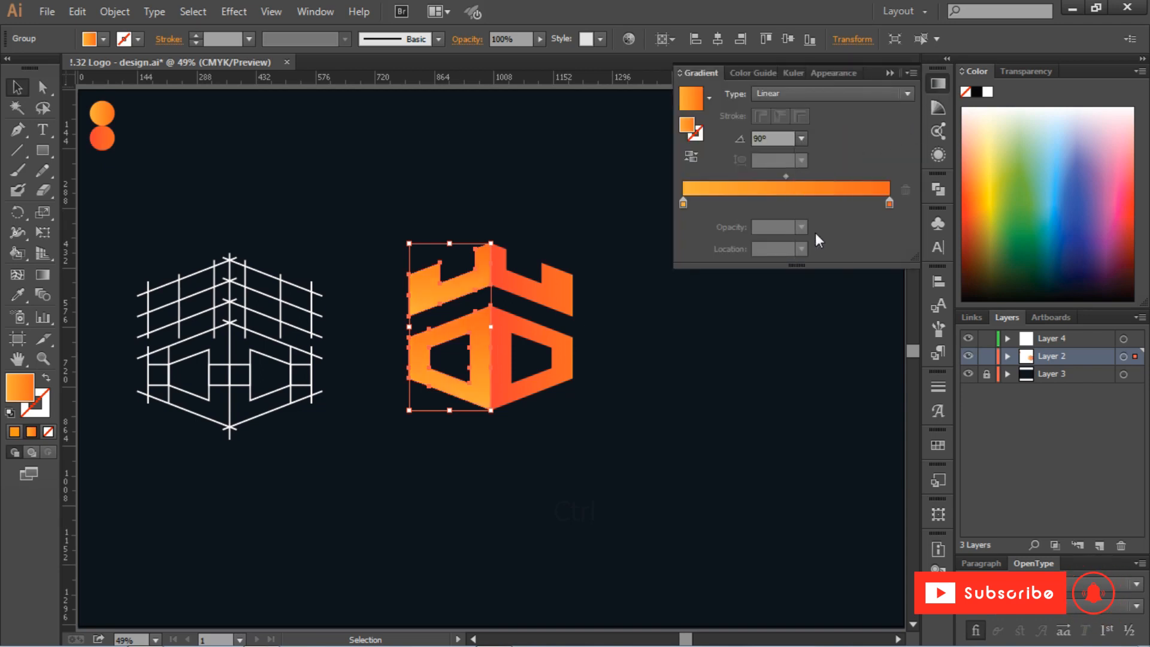
pyautogui.click(802, 140)
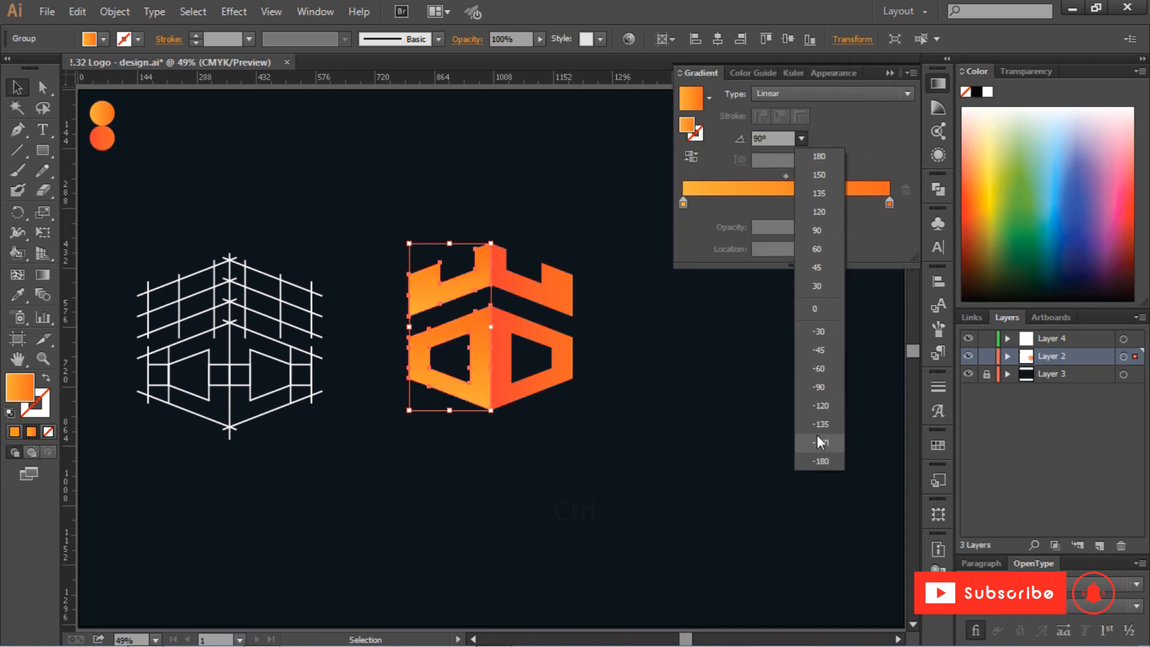
pyautogui.click(821, 462)
pyautogui.click(622, 354)
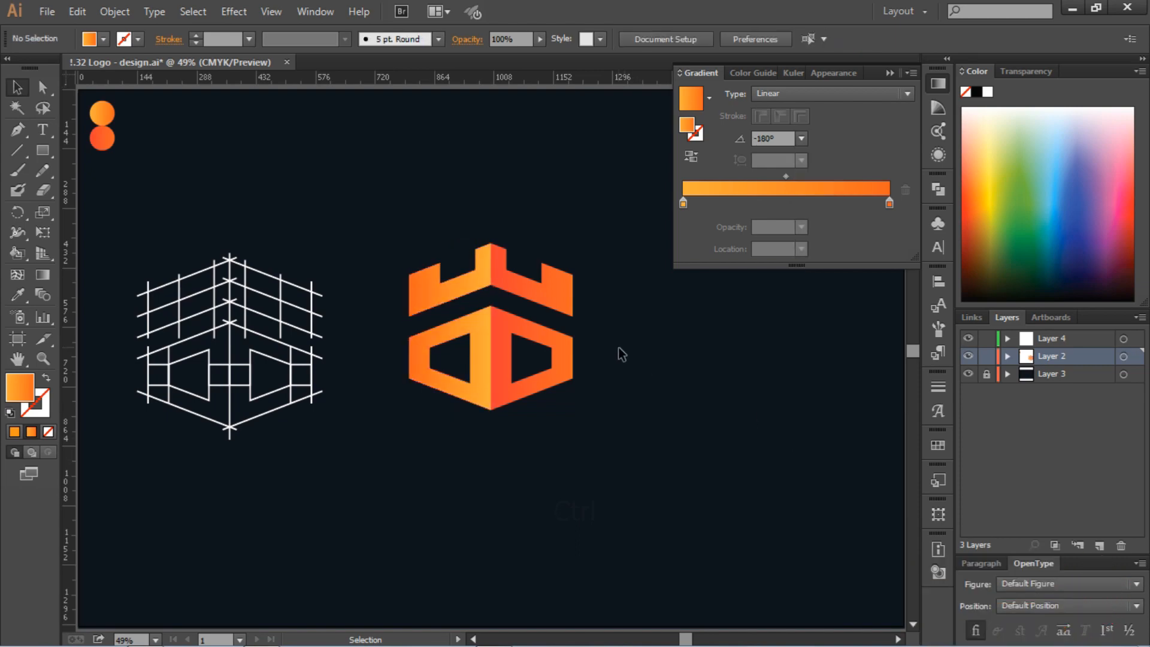
# - Try a gradient angle of 180° on the logo's right half
pyautogui.click(547, 342)
pyautogui.click(803, 139)
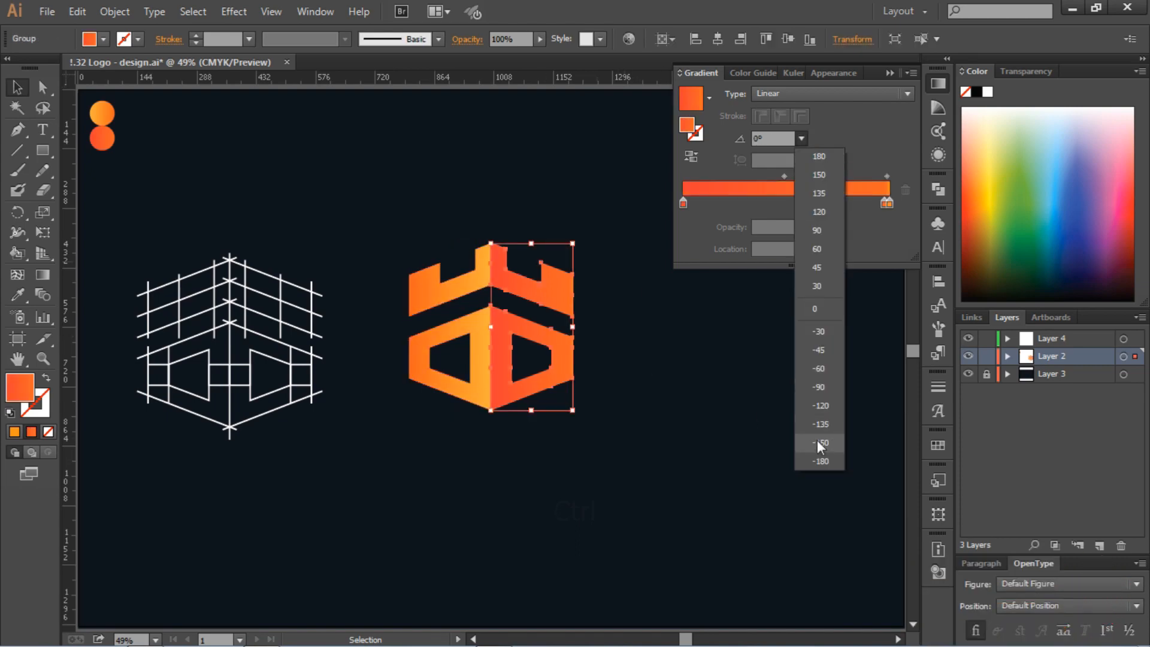
pyautogui.click(819, 157)
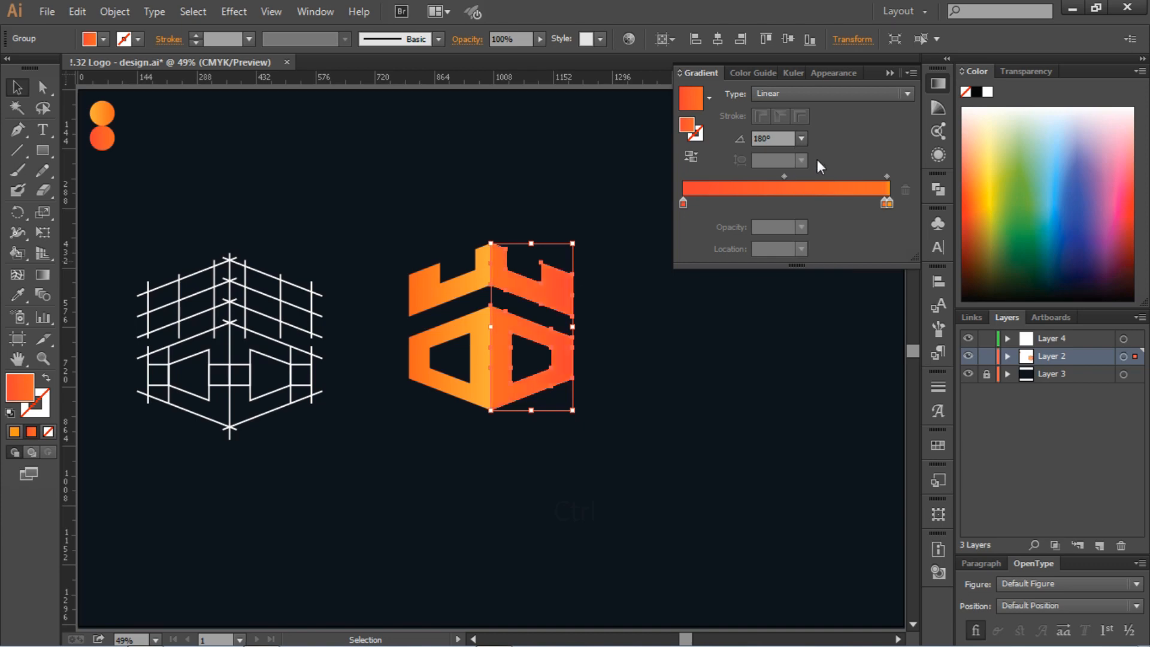
pyautogui.click(731, 367)
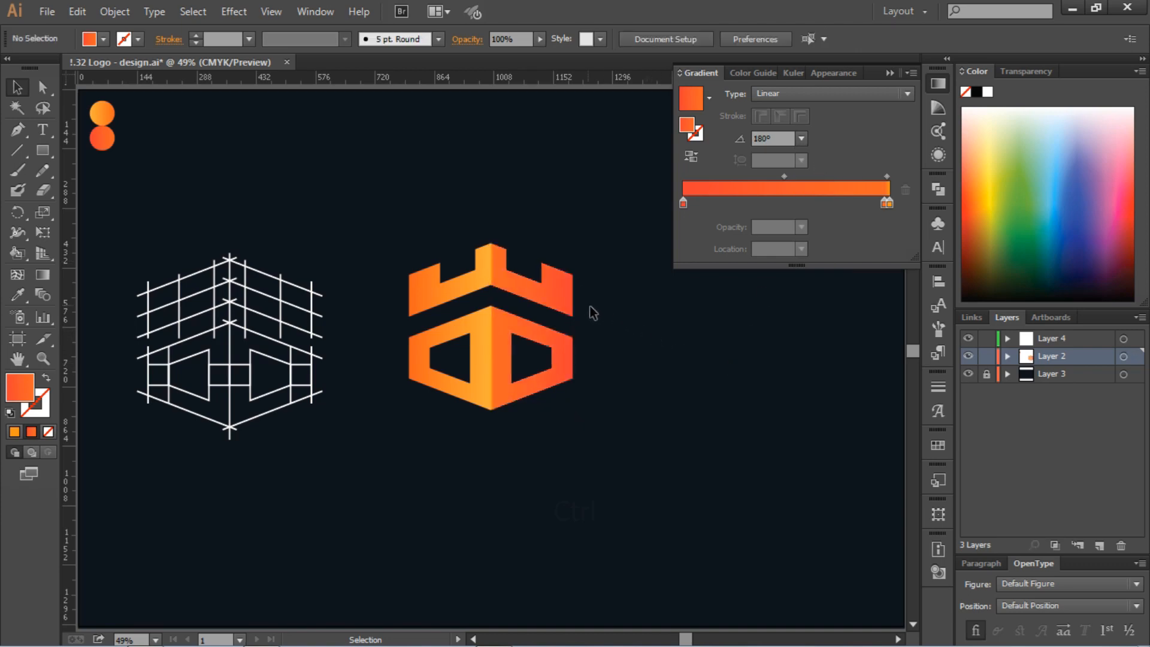
# - Try -180° for the right half's gradient angle, and return it to 0°
pyautogui.click(568, 294)
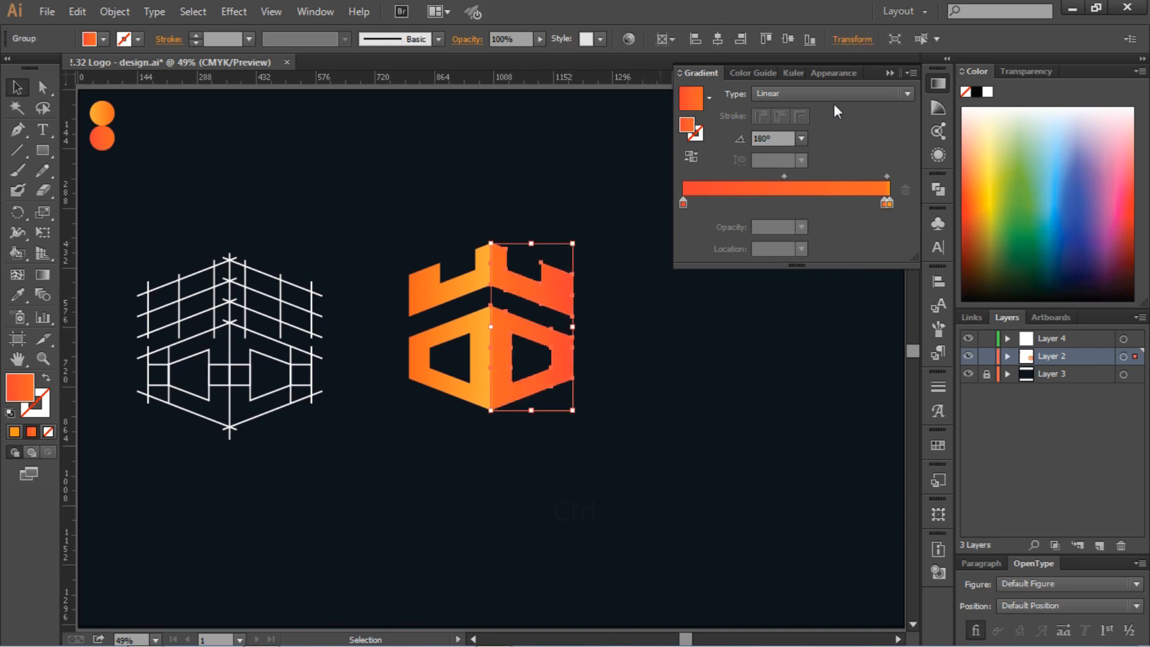
pyautogui.click(802, 139)
pyautogui.click(828, 460)
pyautogui.click(801, 139)
pyautogui.click(815, 308)
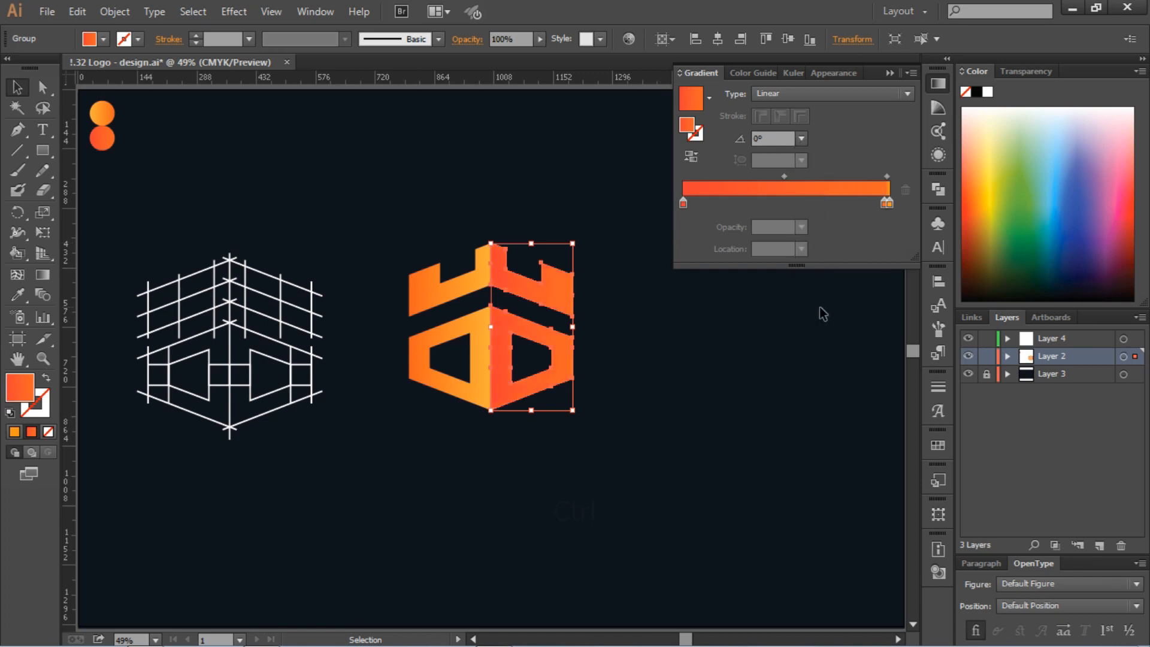
pyautogui.click(711, 387)
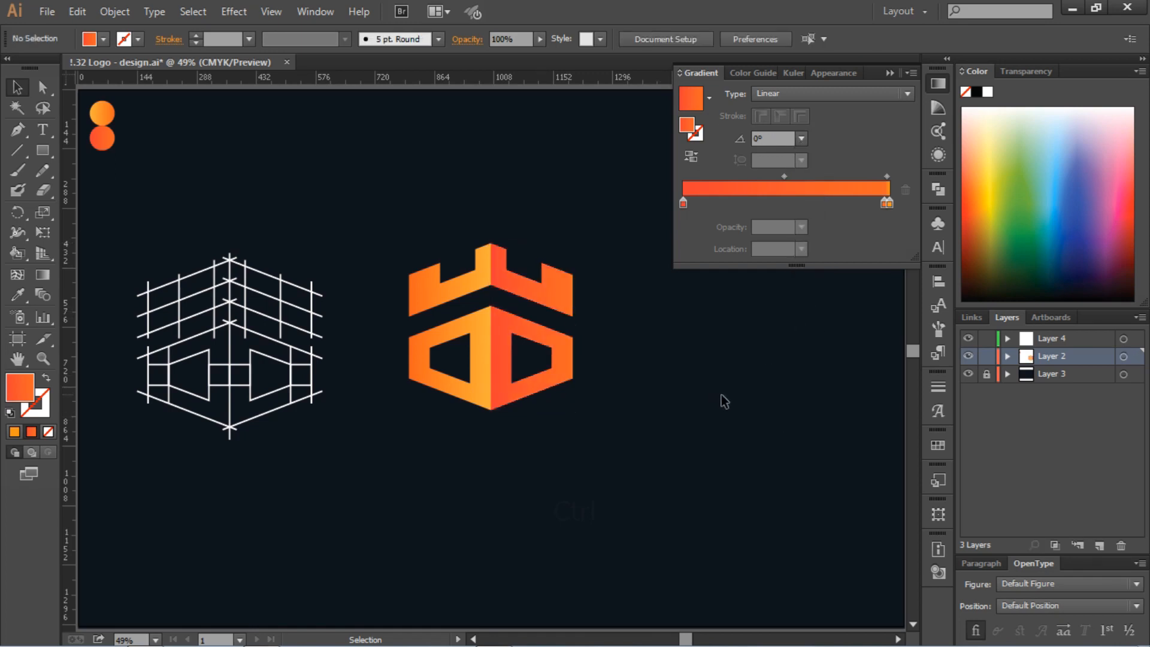
pyautogui.click(891, 73)
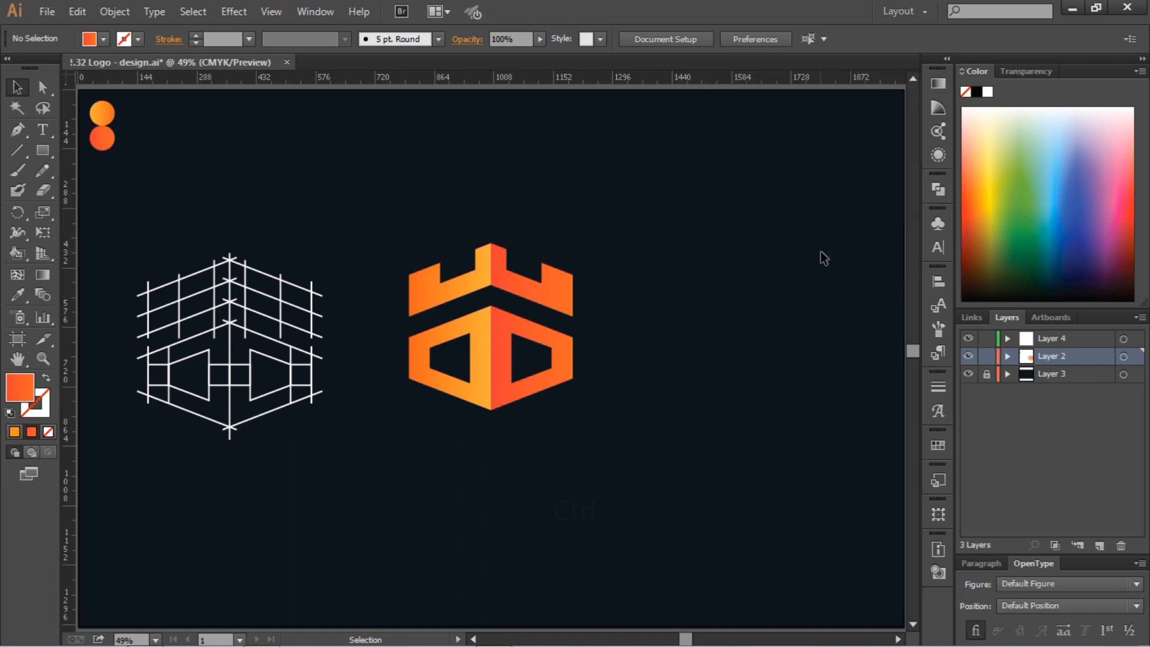
# - Group the logo's two halves and scale the group down about its center to about two thirds of its size
pyautogui.moveTo(631, 234); pyautogui.dragTo(410, 424)
pyautogui.rightClick(467, 376)
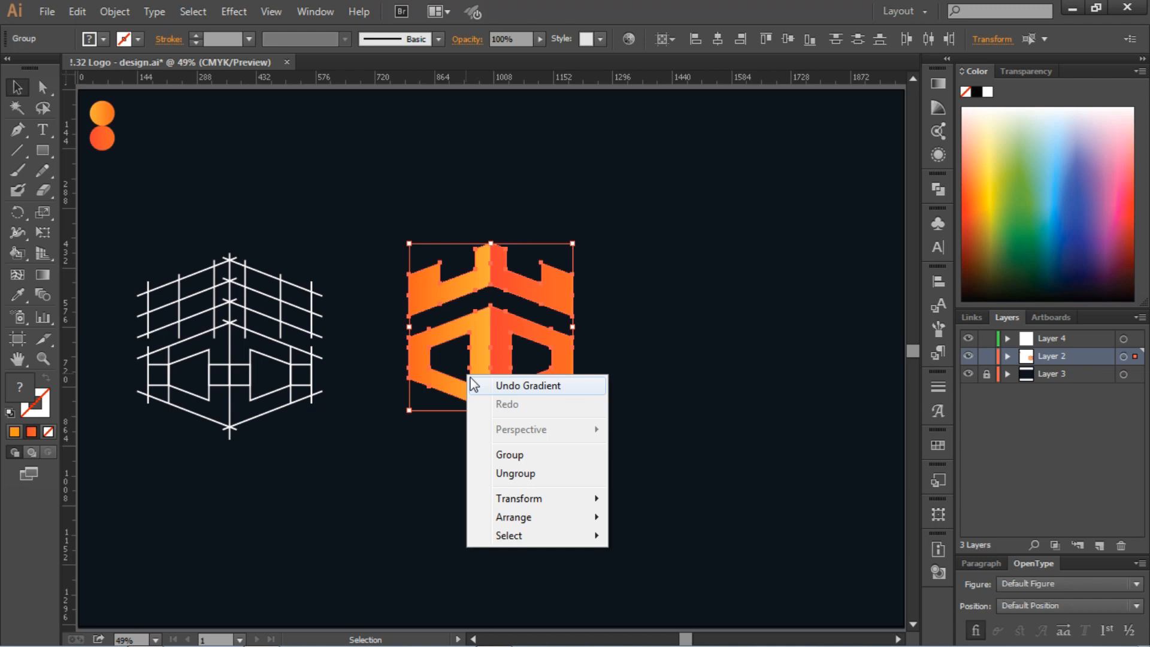
pyautogui.click(510, 456)
pyautogui.moveTo(572, 411); pyautogui.dragTo(548, 385)
pyautogui.click(608, 396)
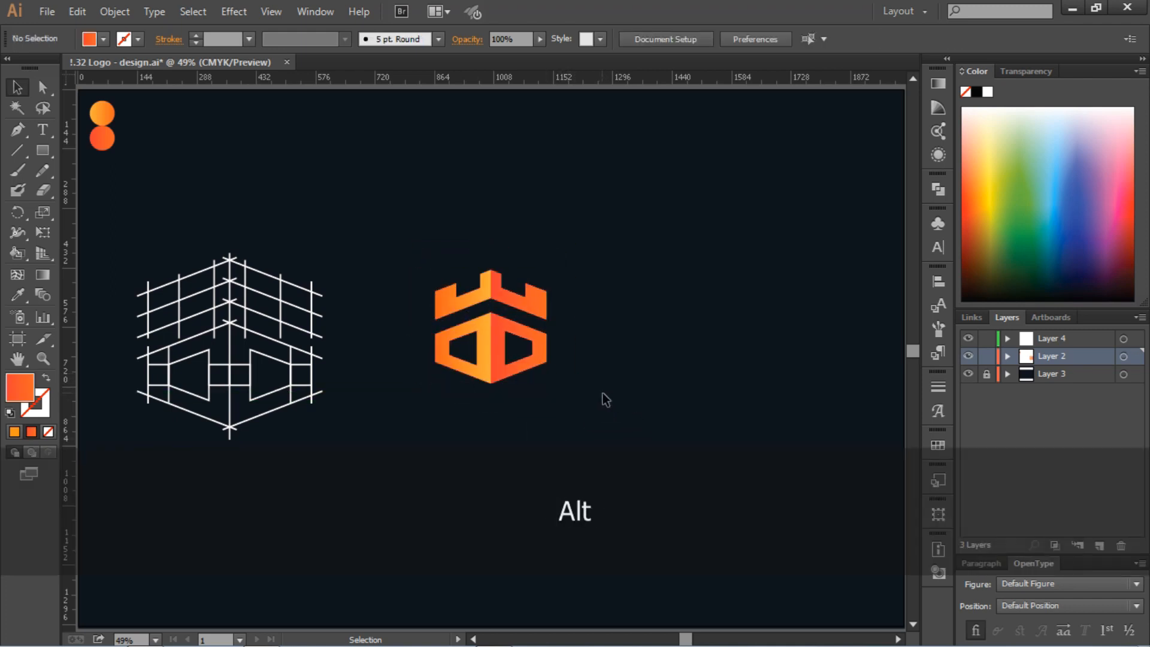
pyautogui.click(492, 333)
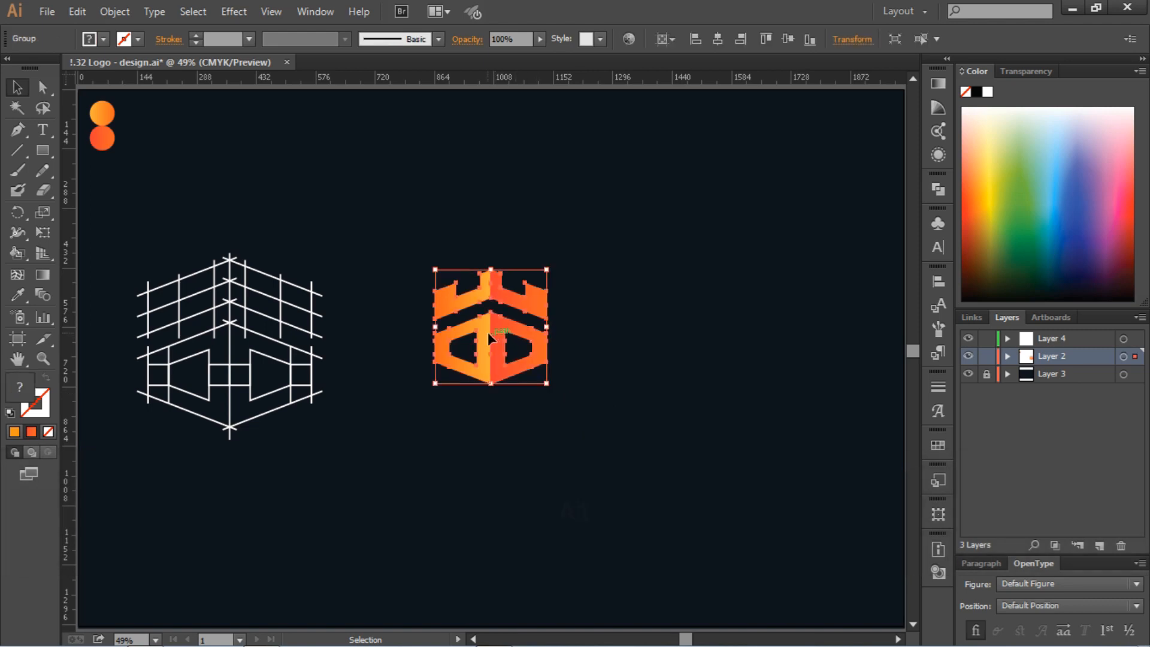
# - Center the logo group horizontally and vertically on the artboard
pyautogui.rightClick(473, 315)
pyautogui.click(717, 38)
pyautogui.click(788, 39)
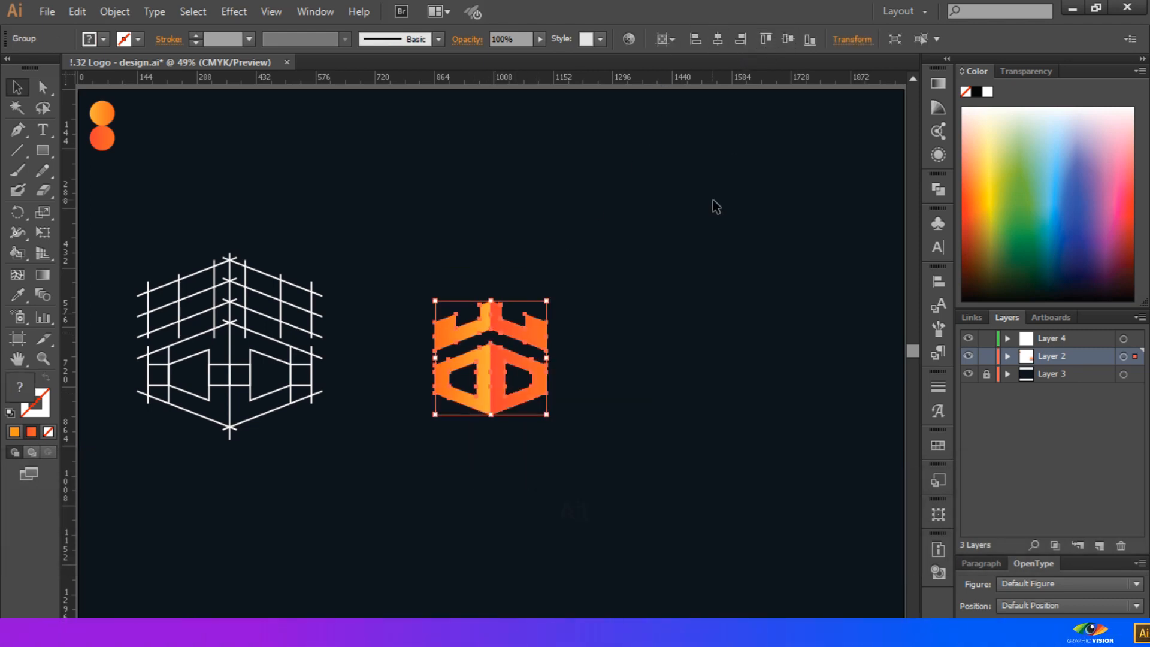
pyautogui.click(634, 355)
# - Add the text "castle" below the logo and fill it with white
pyautogui.click(48, 135)
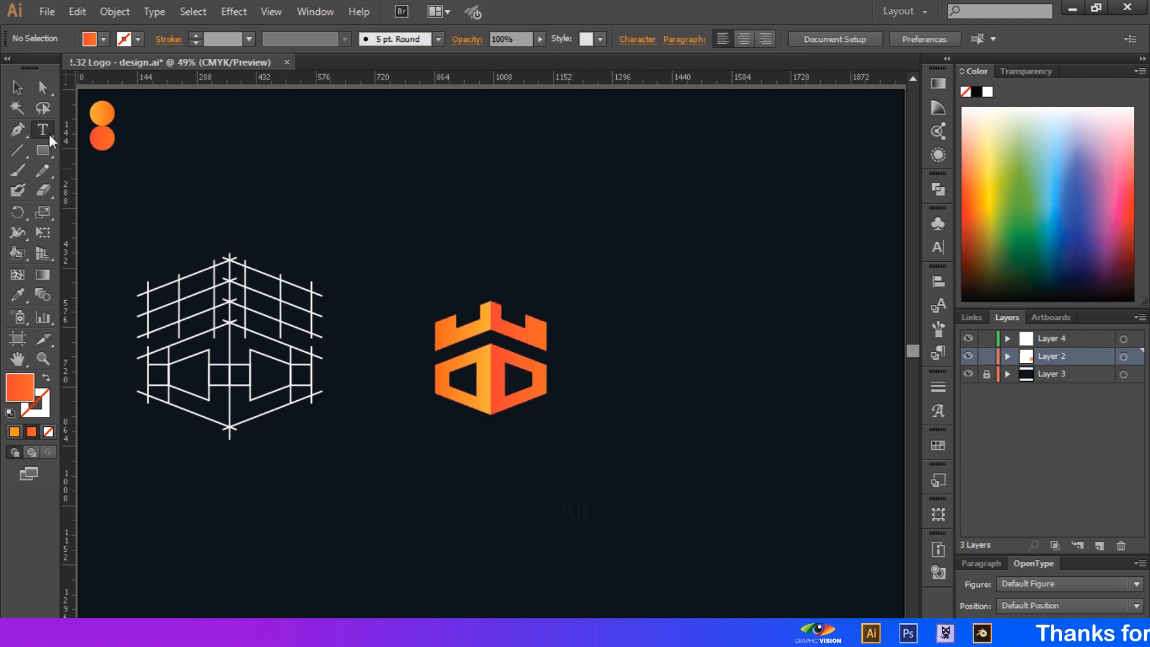
pyautogui.click(540, 516)
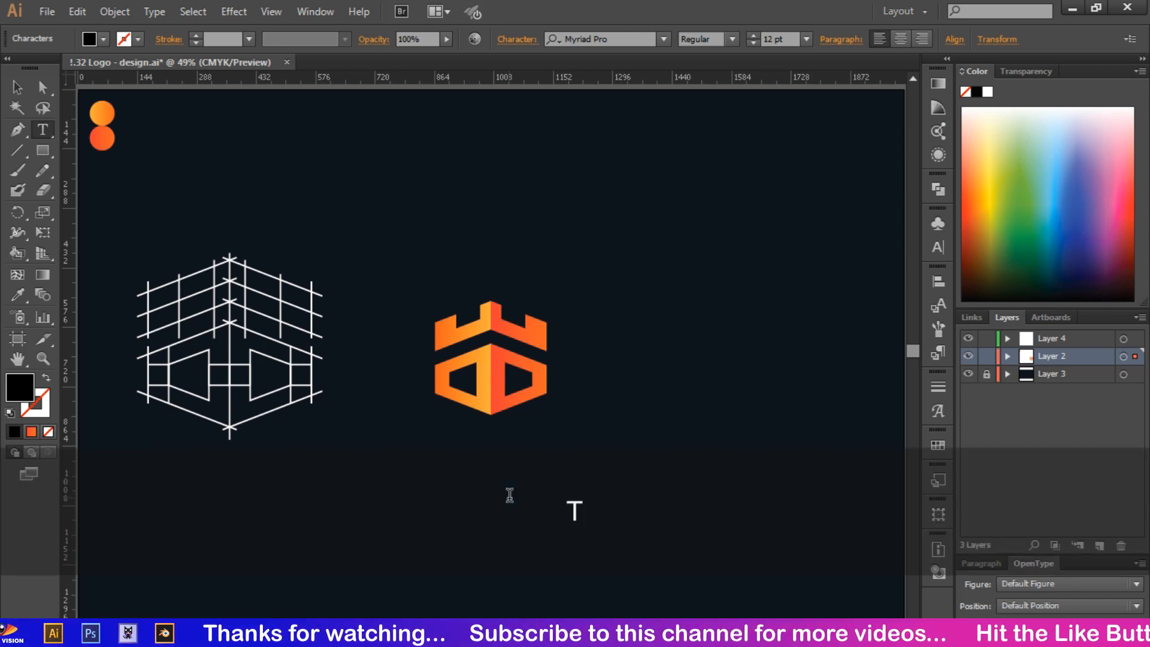
pyautogui.hotkey('ctrl', 'a')
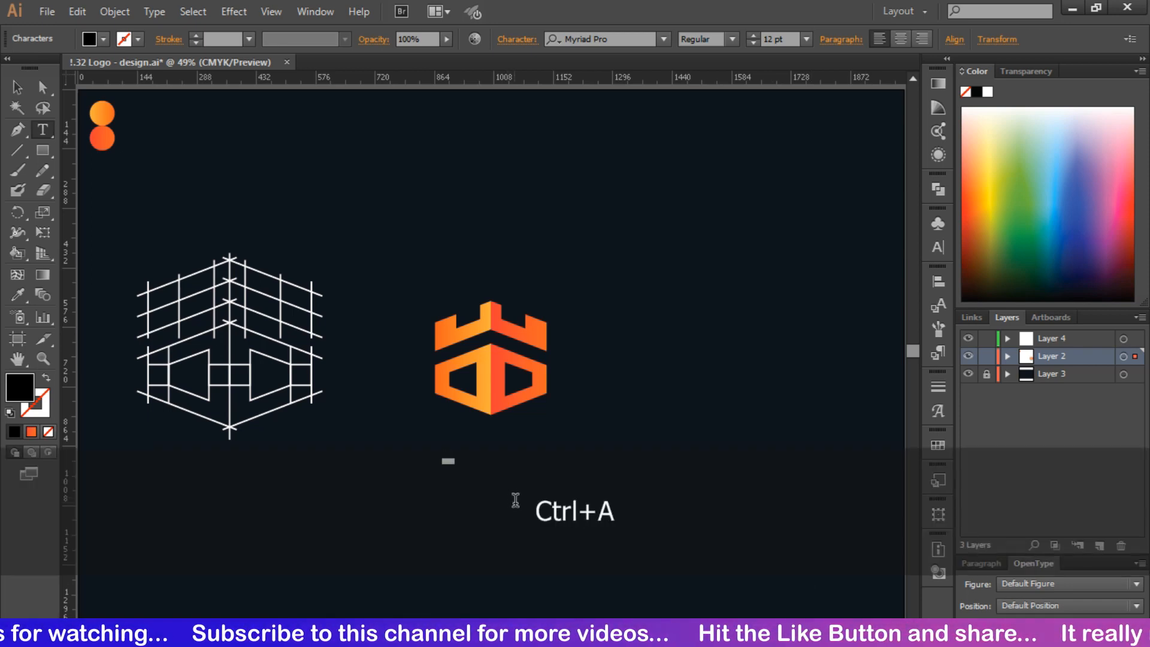
pyautogui.click(103, 40)
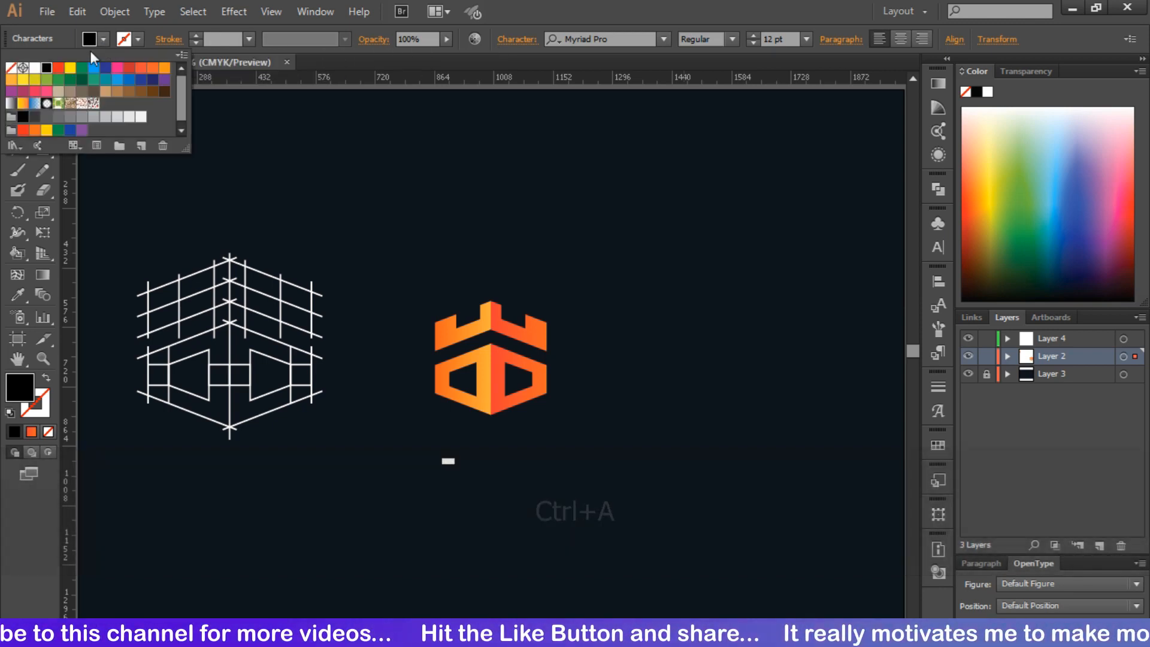
pyautogui.click(31, 70)
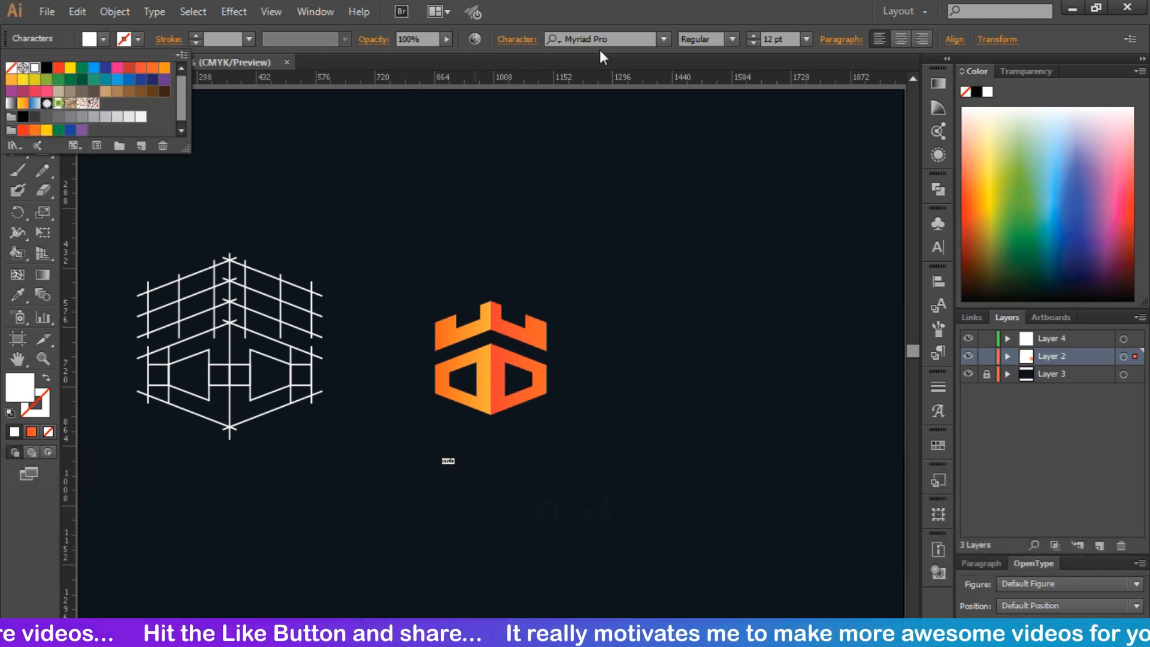
# - Enlarge the castle text to a font size of 72 pt, trying 48 pt first
pyautogui.click(806, 39)
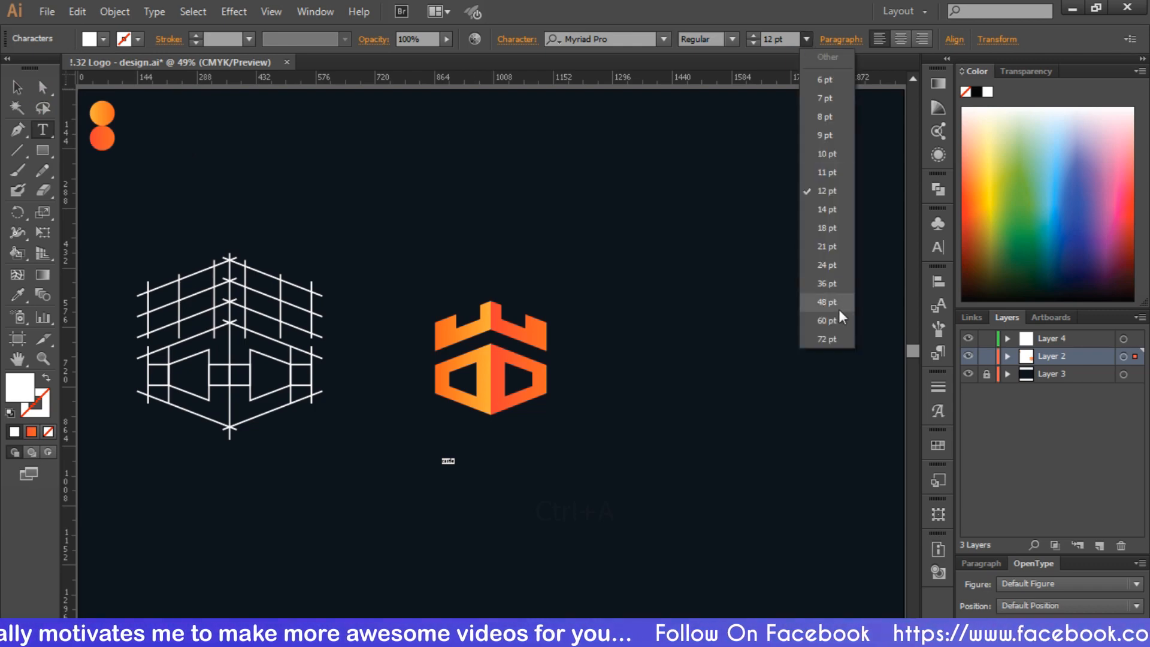
pyautogui.click(839, 307)
pyautogui.click(806, 39)
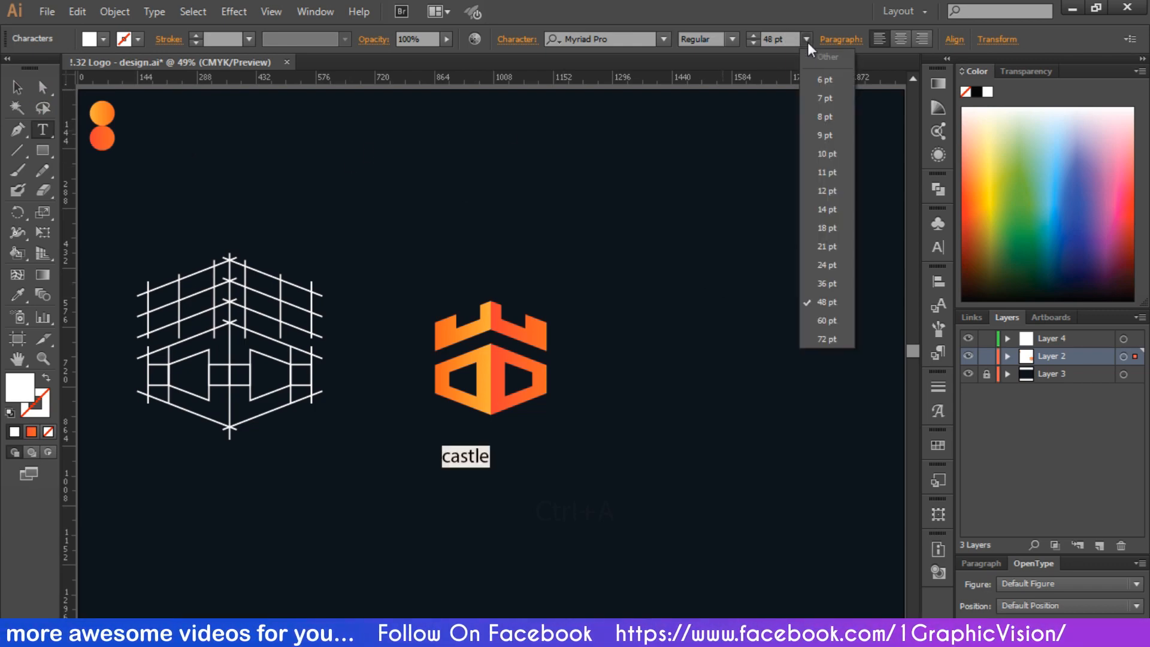
pyautogui.click(836, 336)
# - Move the castle text slightly beneath the logo and set its paragraph alignment to centered
pyautogui.click(17, 87)
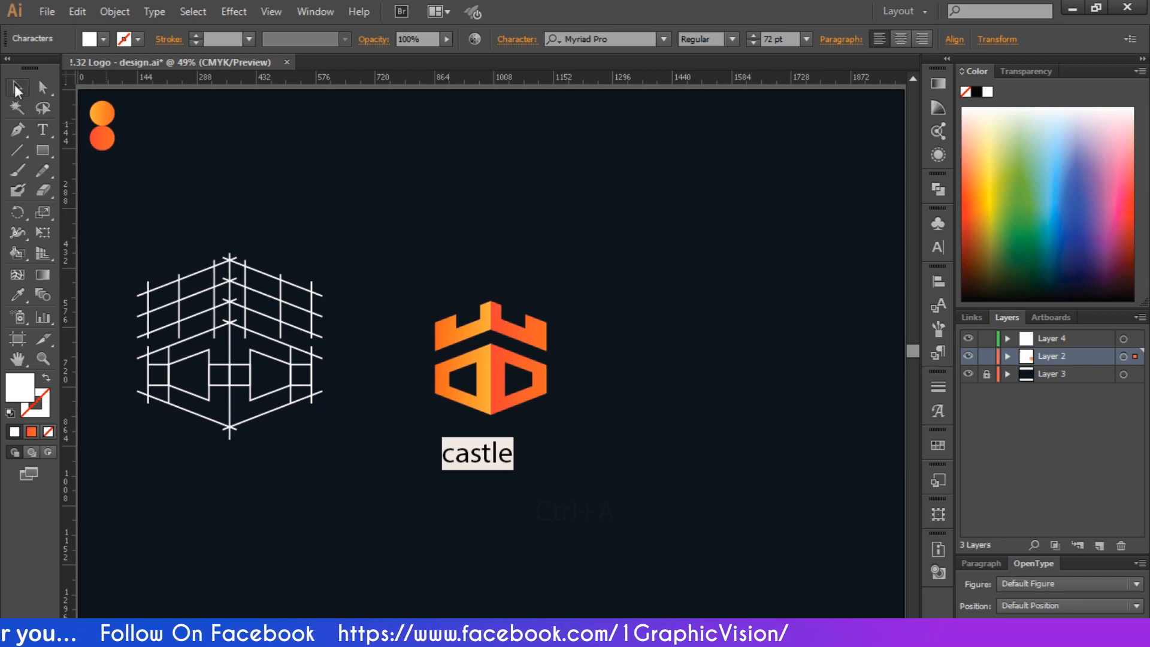
pyautogui.click(557, 243)
pyautogui.moveTo(490, 453); pyautogui.dragTo(507, 454)
pyautogui.click(901, 38)
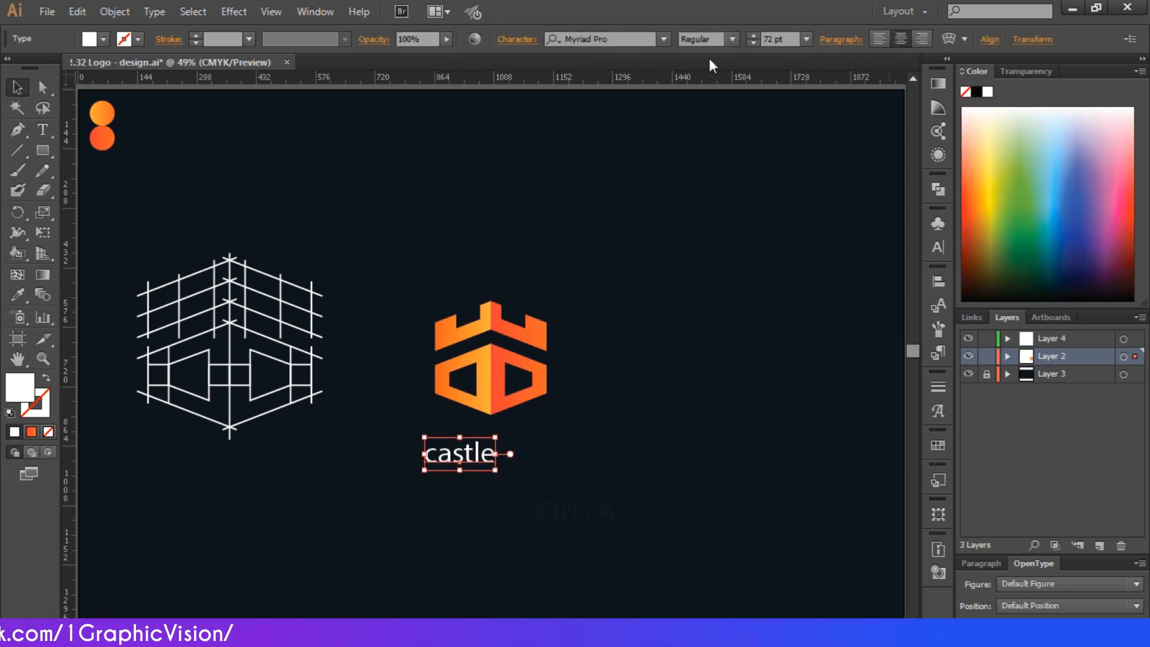
# - Try alternative fonts on the castle text, including Nasalization and Nauvoo
pyautogui.click(642, 38)
pyautogui.press('Down')
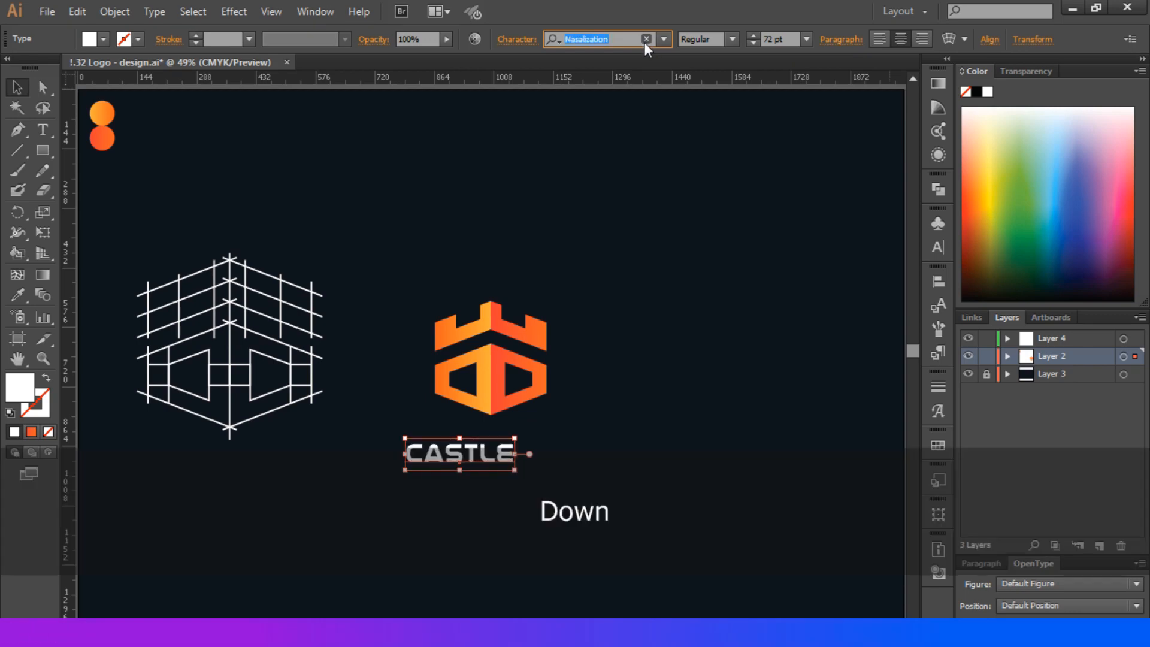
pyautogui.press('Down')
pyautogui.press('Down')
pyautogui.click(662, 40)
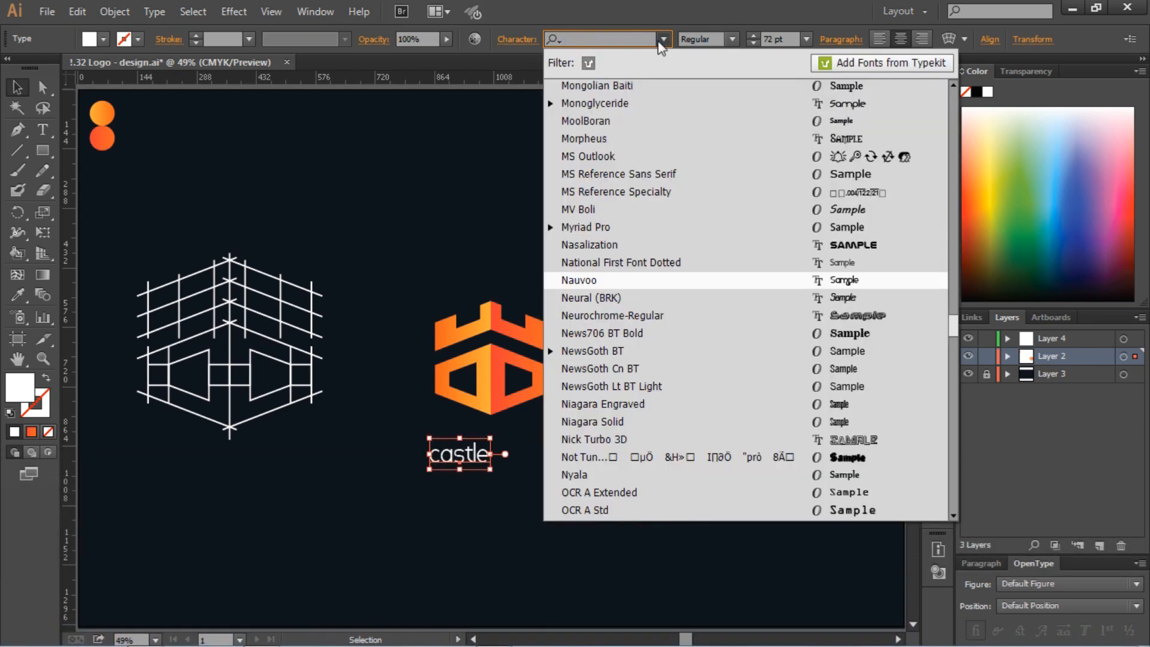
pyautogui.scroll(-1, 695, 272)
pyautogui.click(695, 272)
# - Step through further fonts for the castle text, including Nick Turbo 3D, and apply Nyala
pyautogui.press('Down')
pyautogui.press('Down')
pyautogui.press('Down')
pyautogui.press('Down')
pyautogui.press('Down')
pyautogui.press('Down')
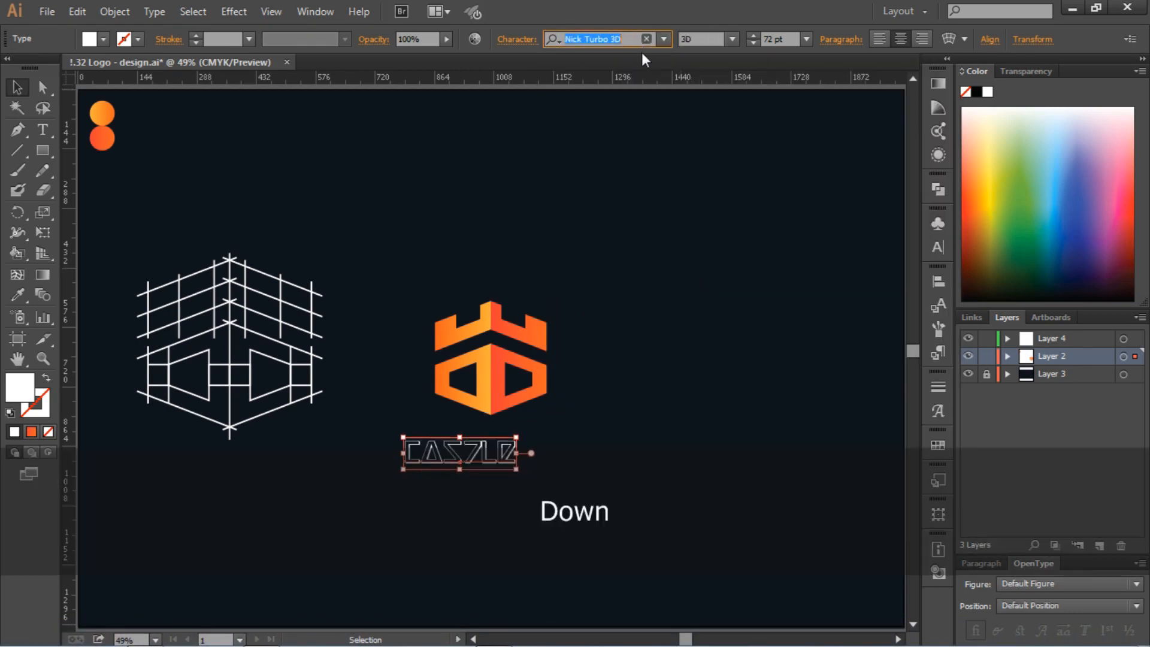
pyautogui.press('Up')
pyautogui.click(604, 420)
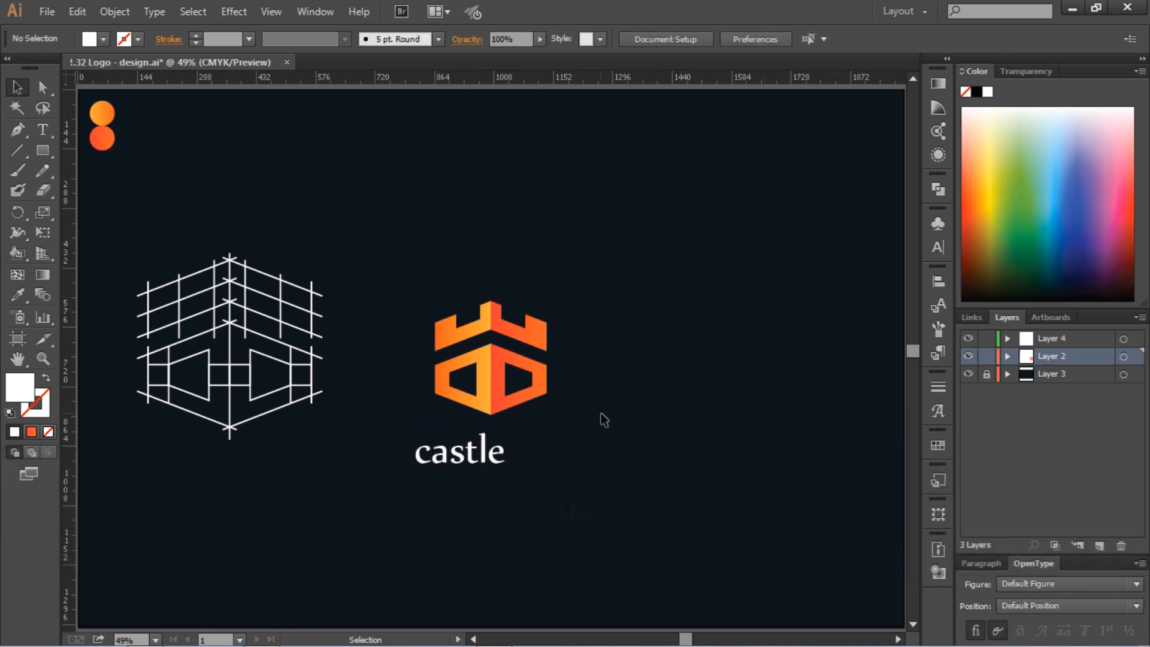
# - Position the castle text centered just below the logo and insert a space between each of its letters
pyautogui.moveTo(502, 453)
pyautogui.mouseDown()
pyautogui.moveTo(549, 464)
pyautogui.moveTo(511, 439)
pyautogui.mouseUp()
pyautogui.click(511, 484)
pyautogui.doubleClick(457, 442)
pyautogui.press('Right')
pyautogui.press('space')
pyautogui.press('Right')
pyautogui.press('space')
pyautogui.press('Right')
pyautogui.press('space')
pyautogui.press('Right')
pyautogui.press('space')
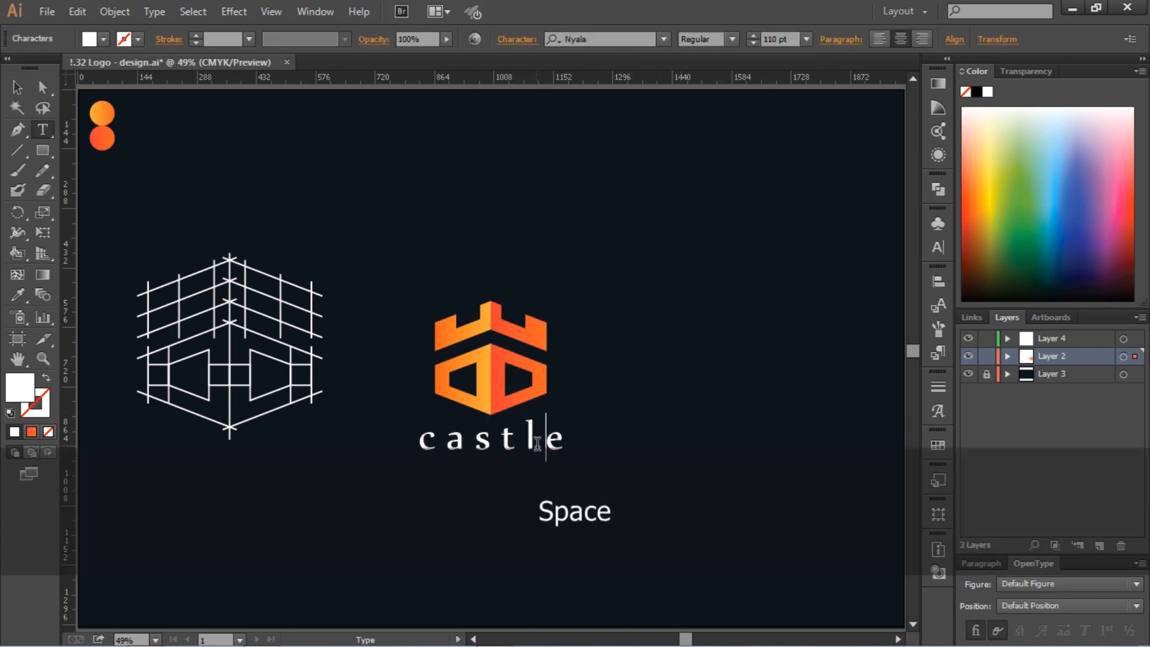
# - Set the font size of the spaced-out castle text to 72 pt
pyautogui.press('Escape')
pyautogui.click(805, 39)
pyautogui.click(827, 342)
pyautogui.click(562, 447)
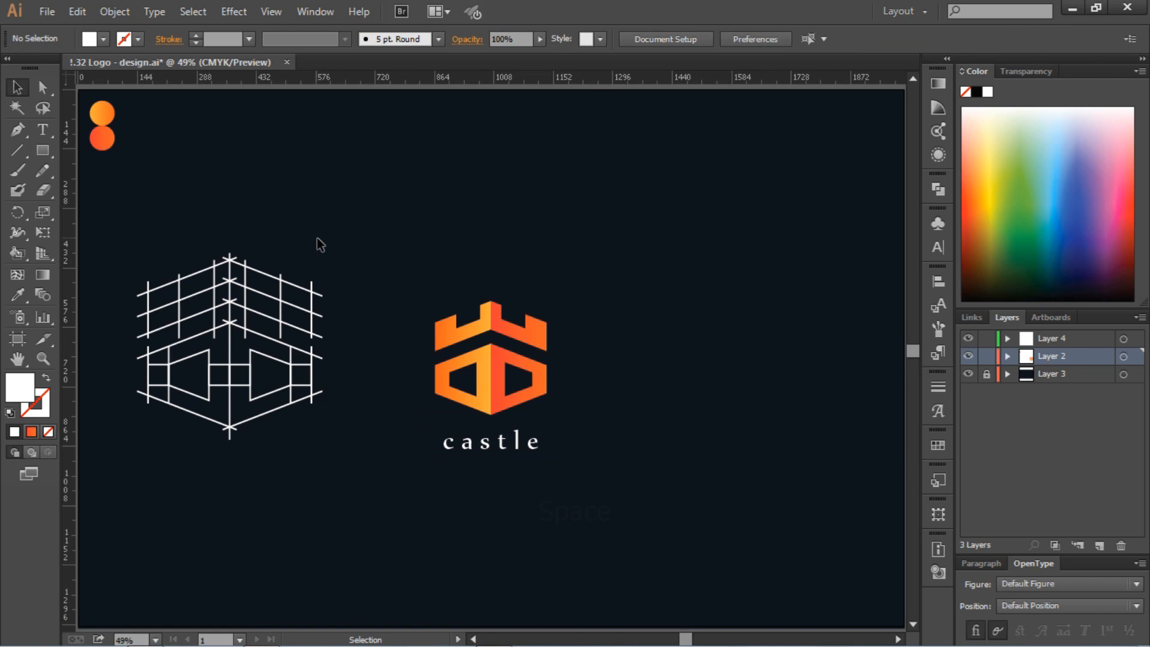
# - Remove the white line construction beside the logo from the artboard
pyautogui.moveTo(313, 295); pyautogui.dragTo(139, 348)
pyautogui.click(351, 318)
pyautogui.hotkey('ctrl', '0')
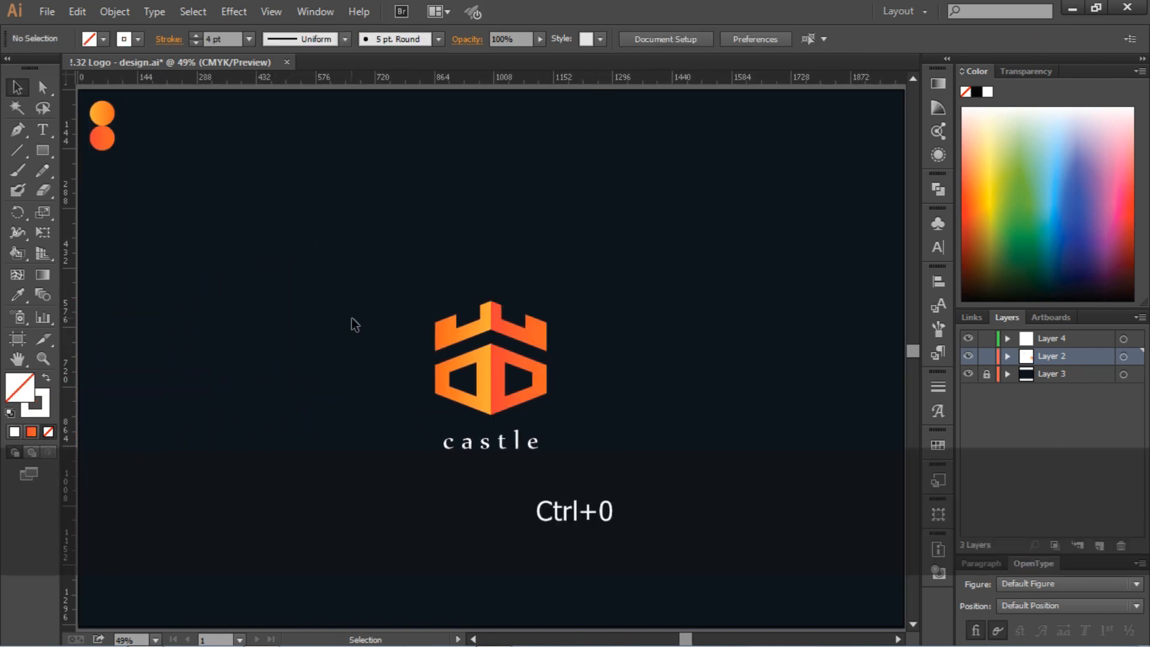